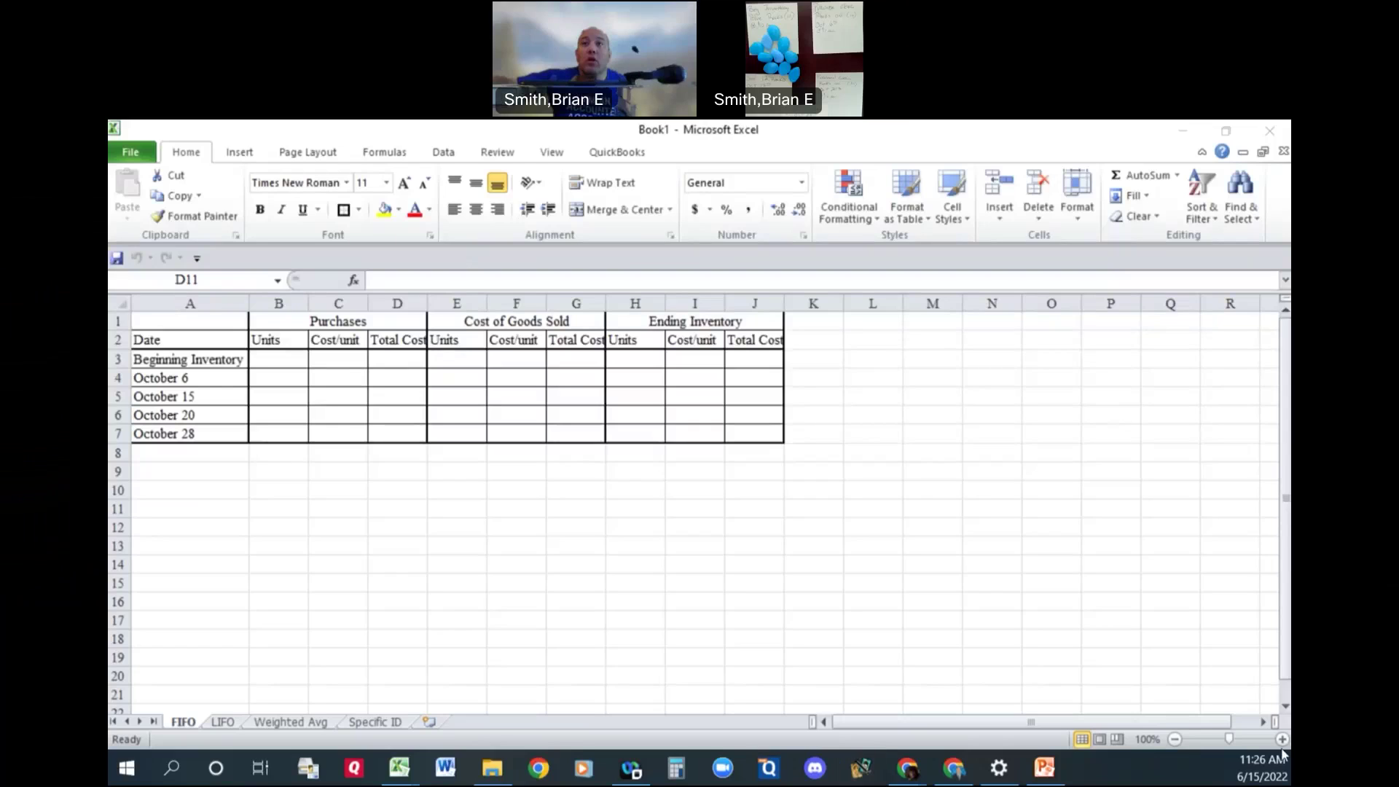
Zoom the worksheet to 160% and bring the Date column back into view.
left_click(1280, 741)
left_click(1280, 741)
left_click(1280, 741)
left_click(1280, 741)
left_click(1280, 741)
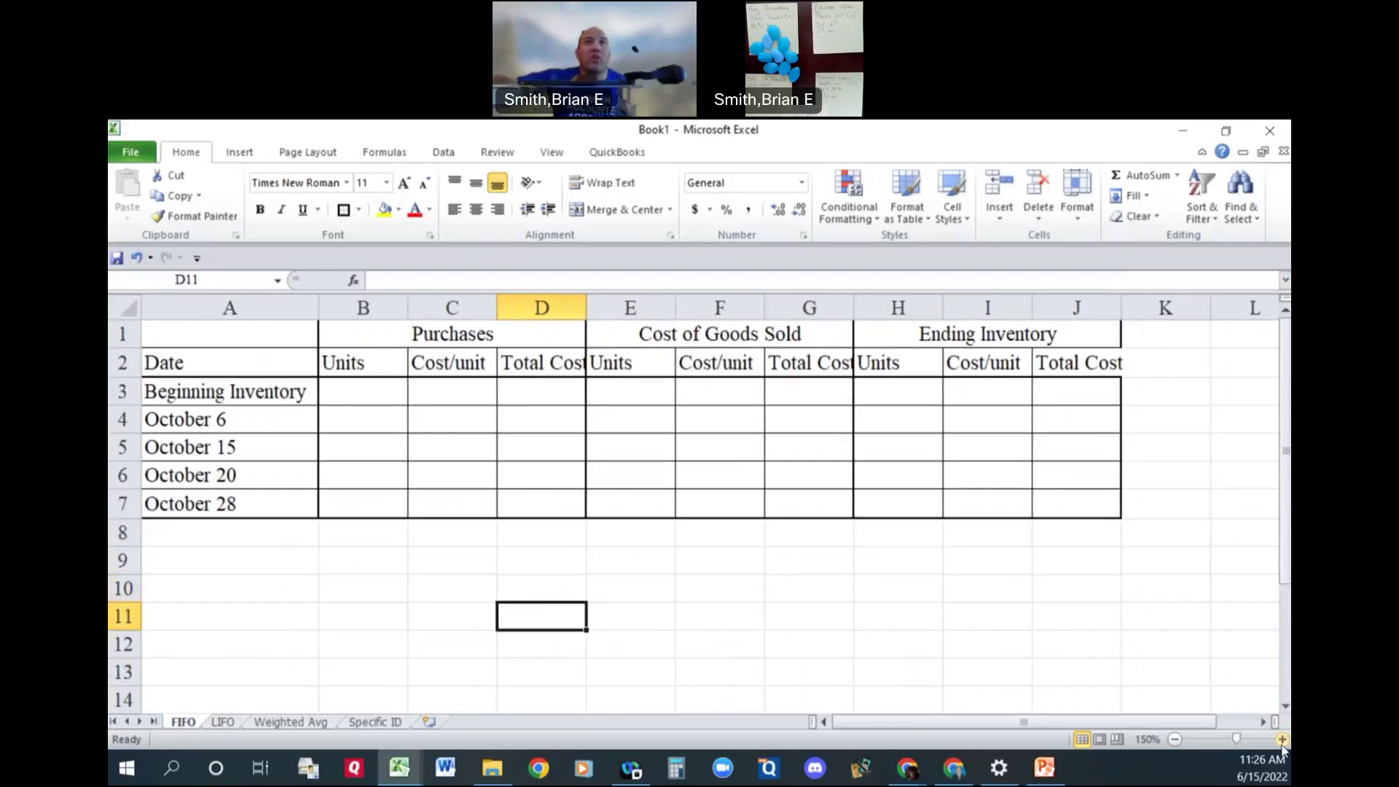
left_click(1277, 741)
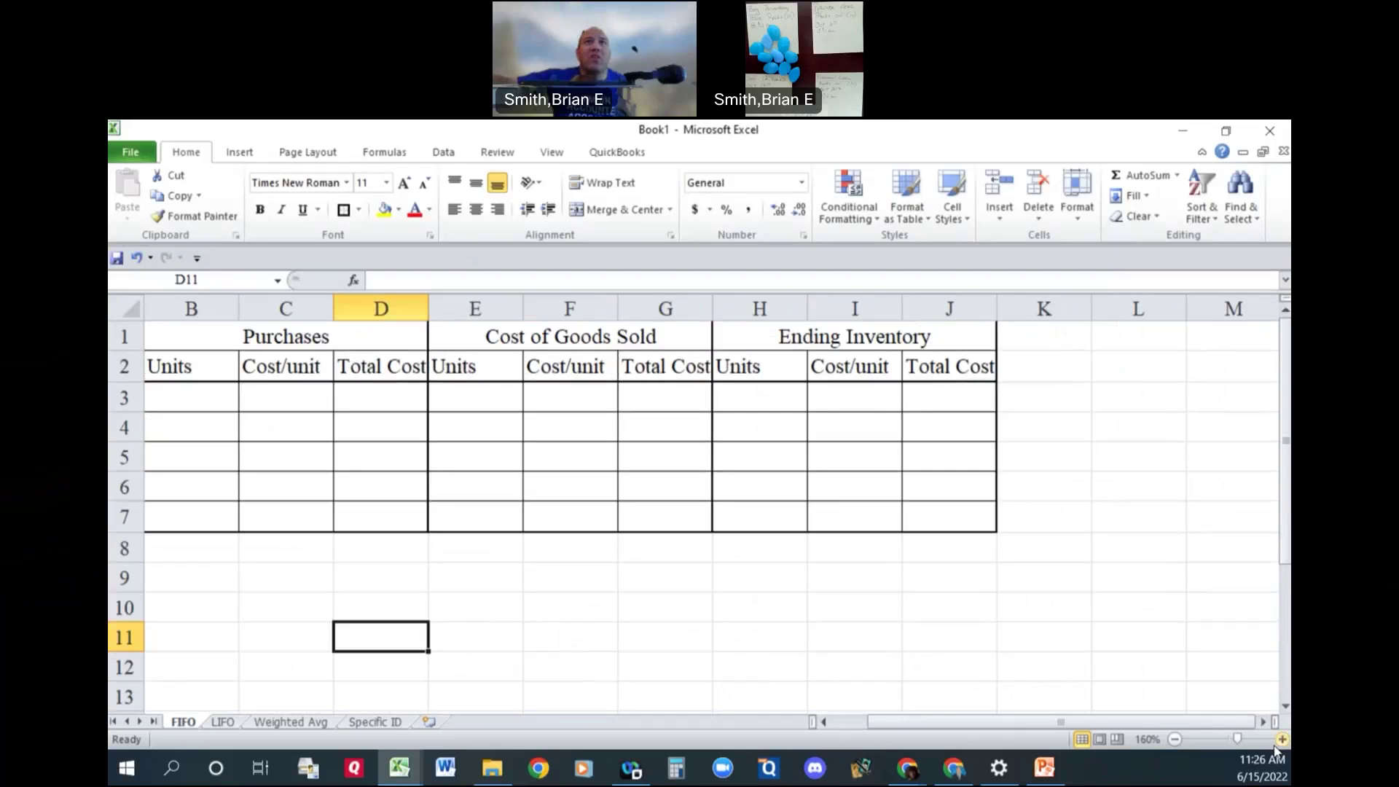
left_click(827, 722)
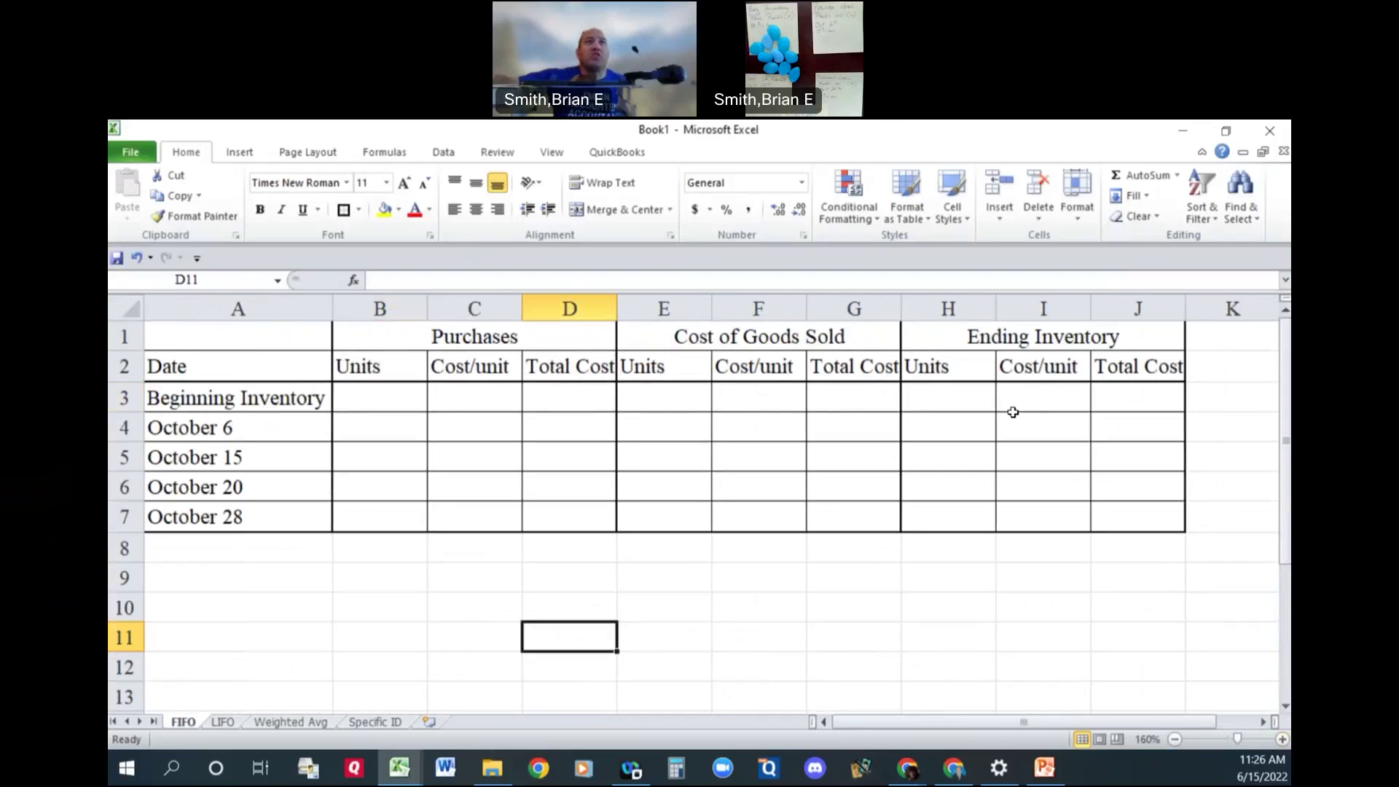
Enter beginning inventory of 10 units at $10 in H3:I3, with total =H3*I3 in J3.
left_click(970, 400)
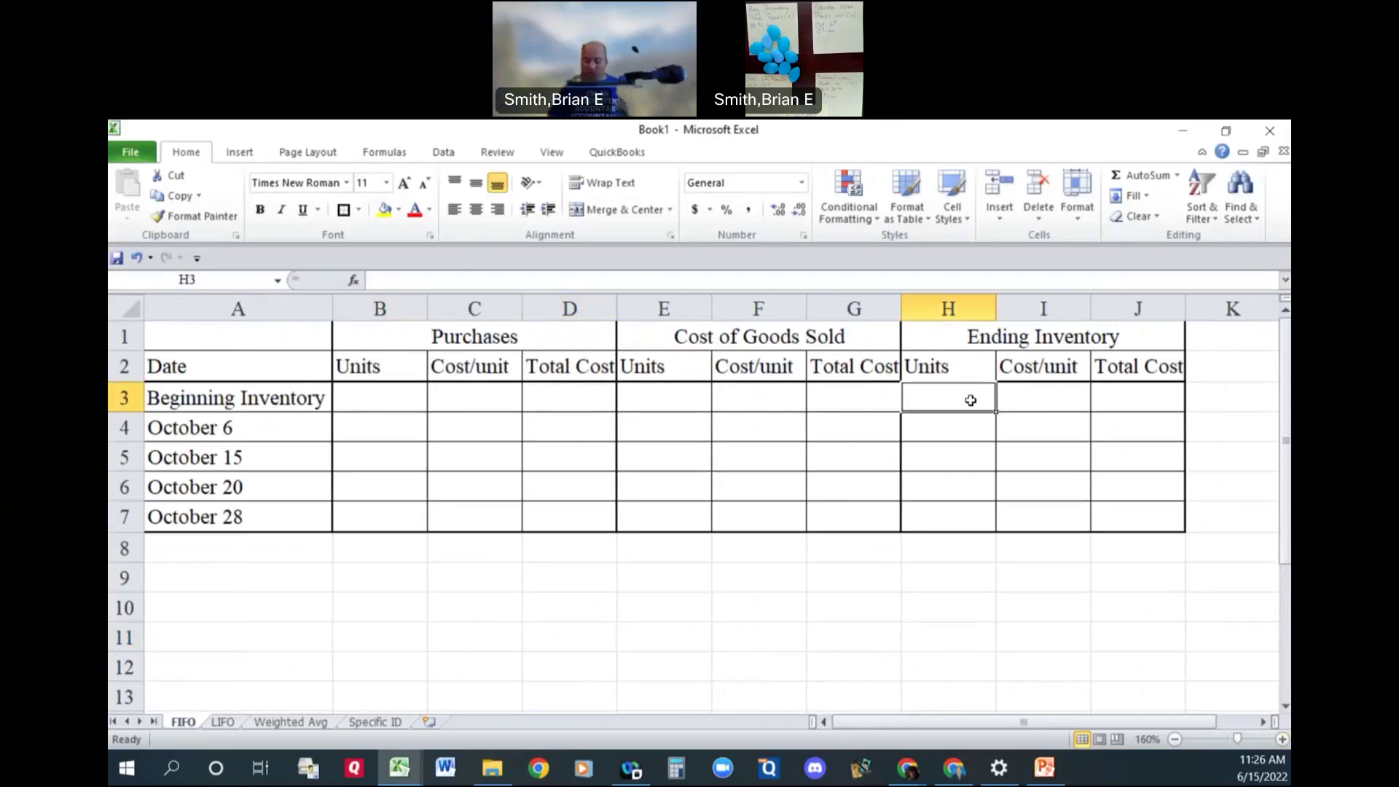
type("10")
key("Tab")
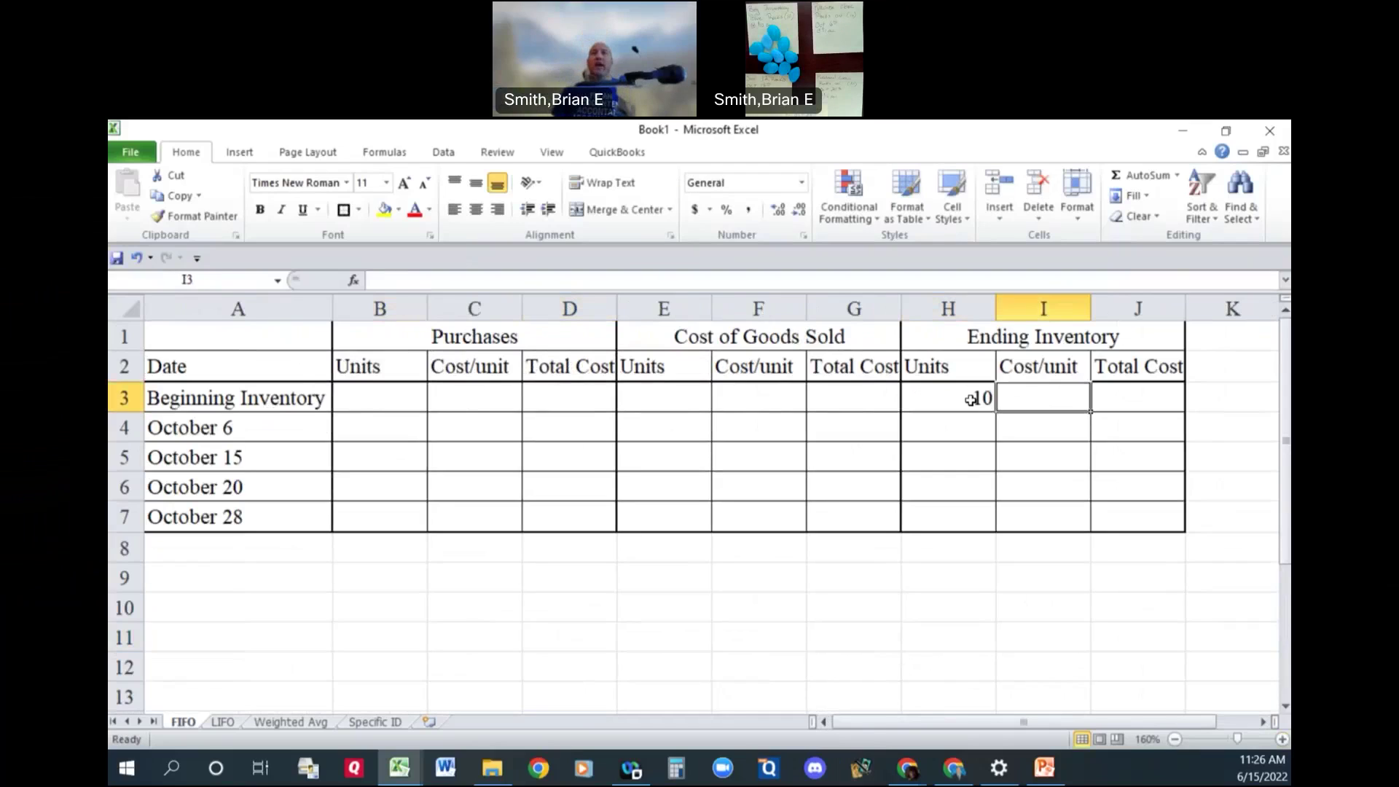
type("10")
key("Tab")
type("=")
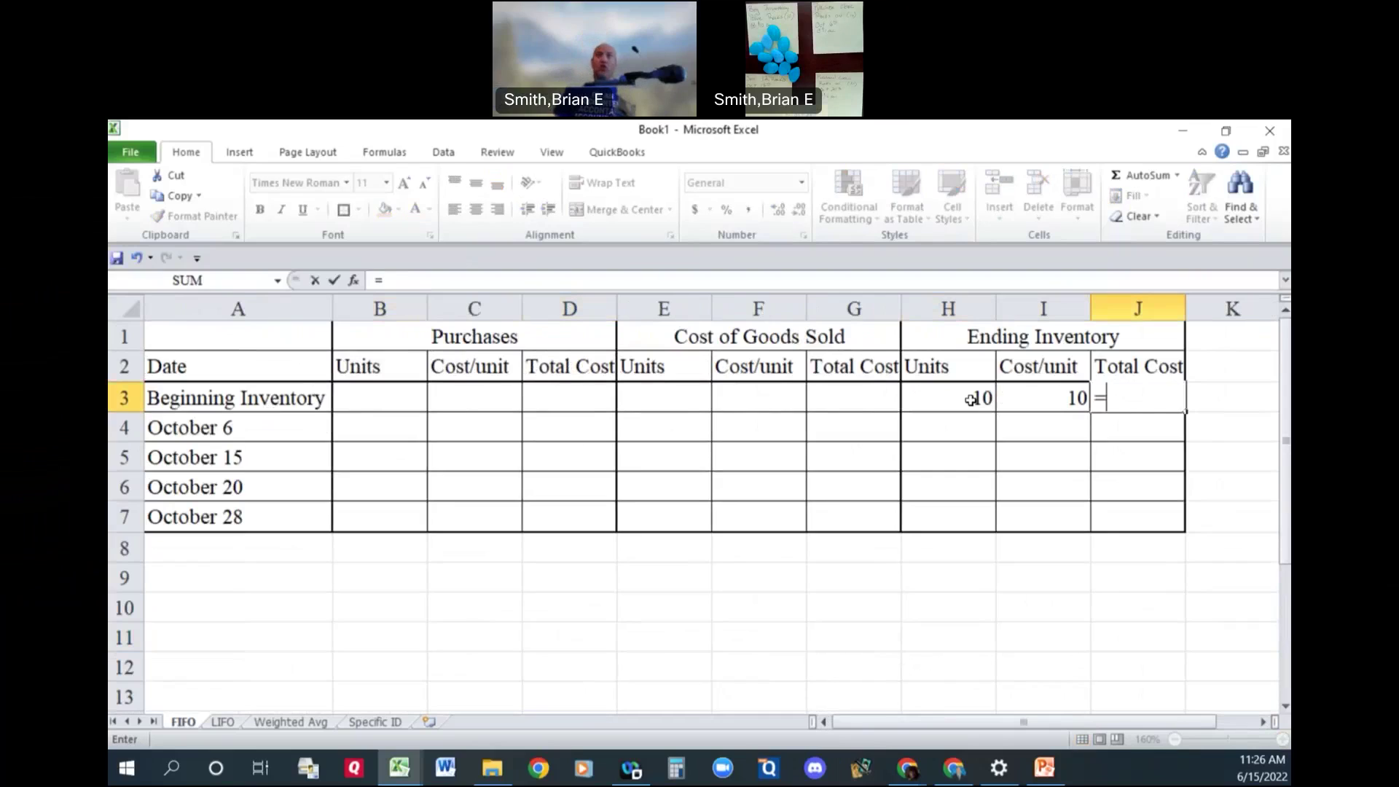
key("Down")
key("Left")
key("Up")
key("Left")
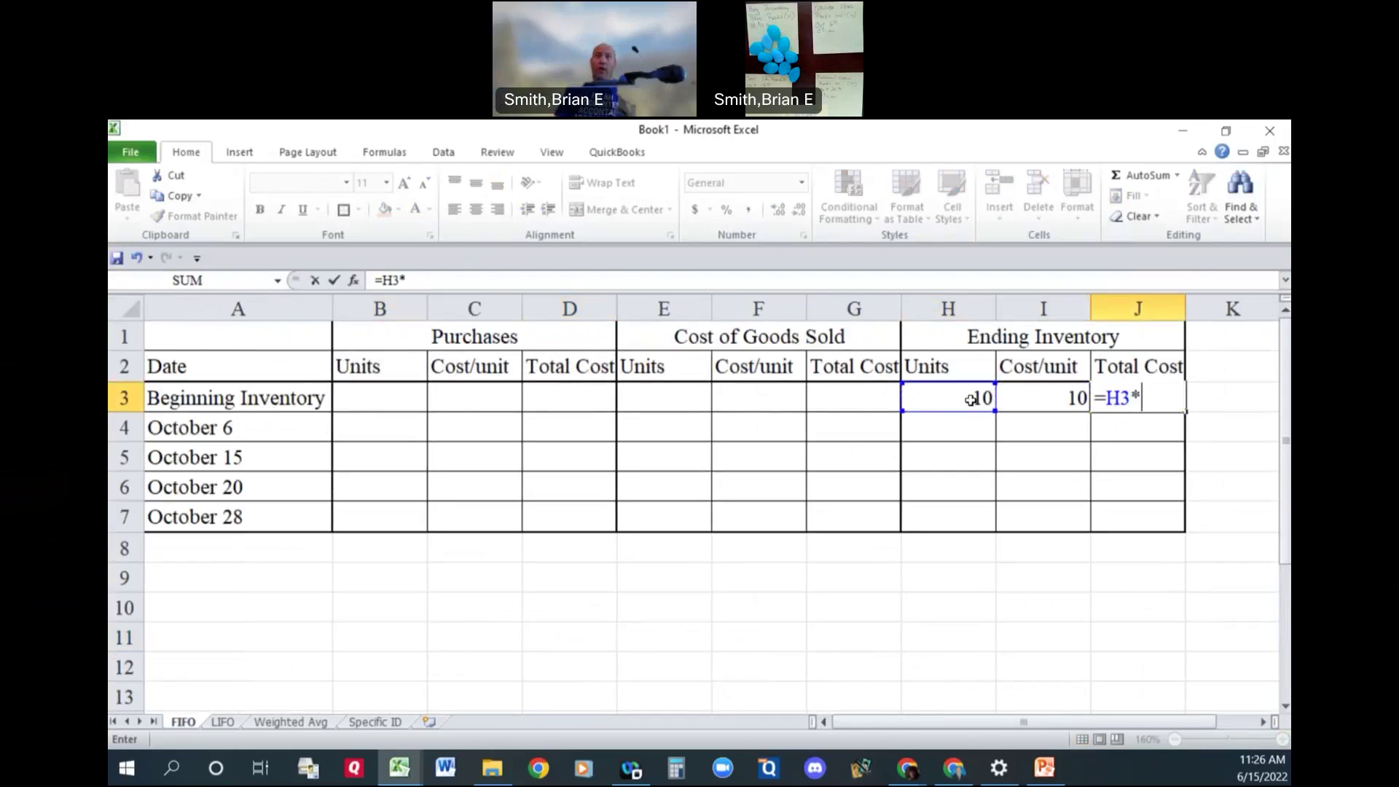
type("*")
key("Left")
key("Return")
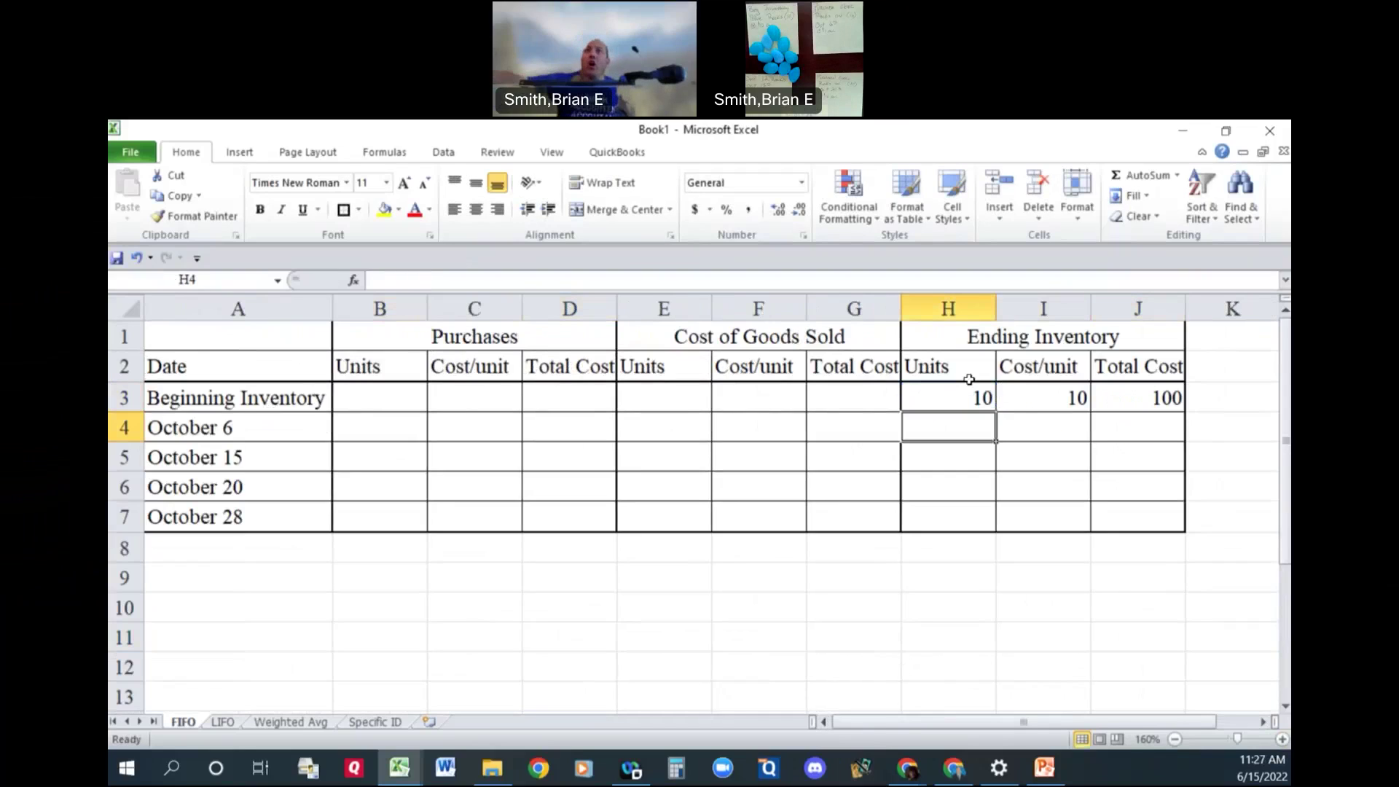
Format the purchases, cost of goods sold and ending inventory cost columns as Accounting with no decimals.
left_click_drag(1019, 409, 1138, 523)
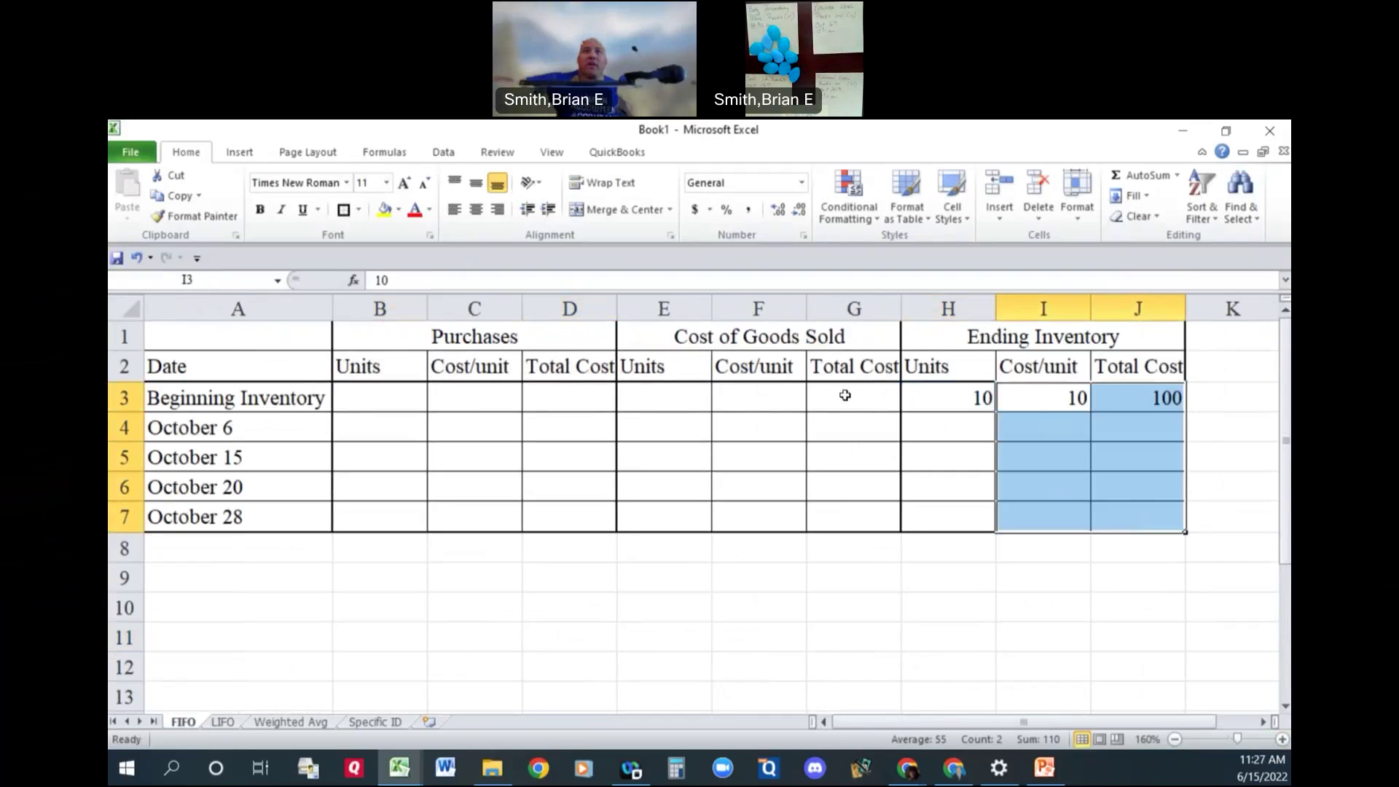
left_click_drag(751, 393, 883, 508)
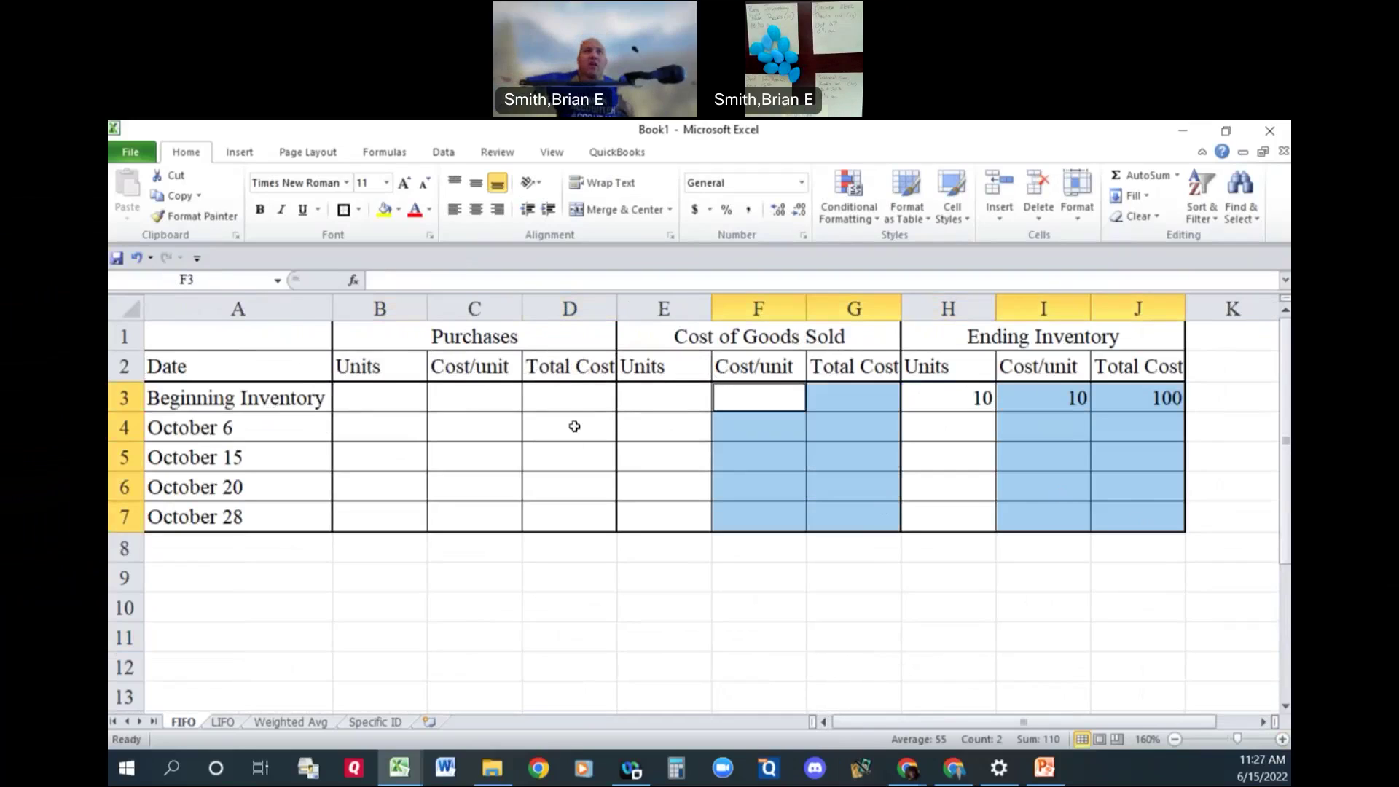
left_click_drag(462, 390, 571, 512)
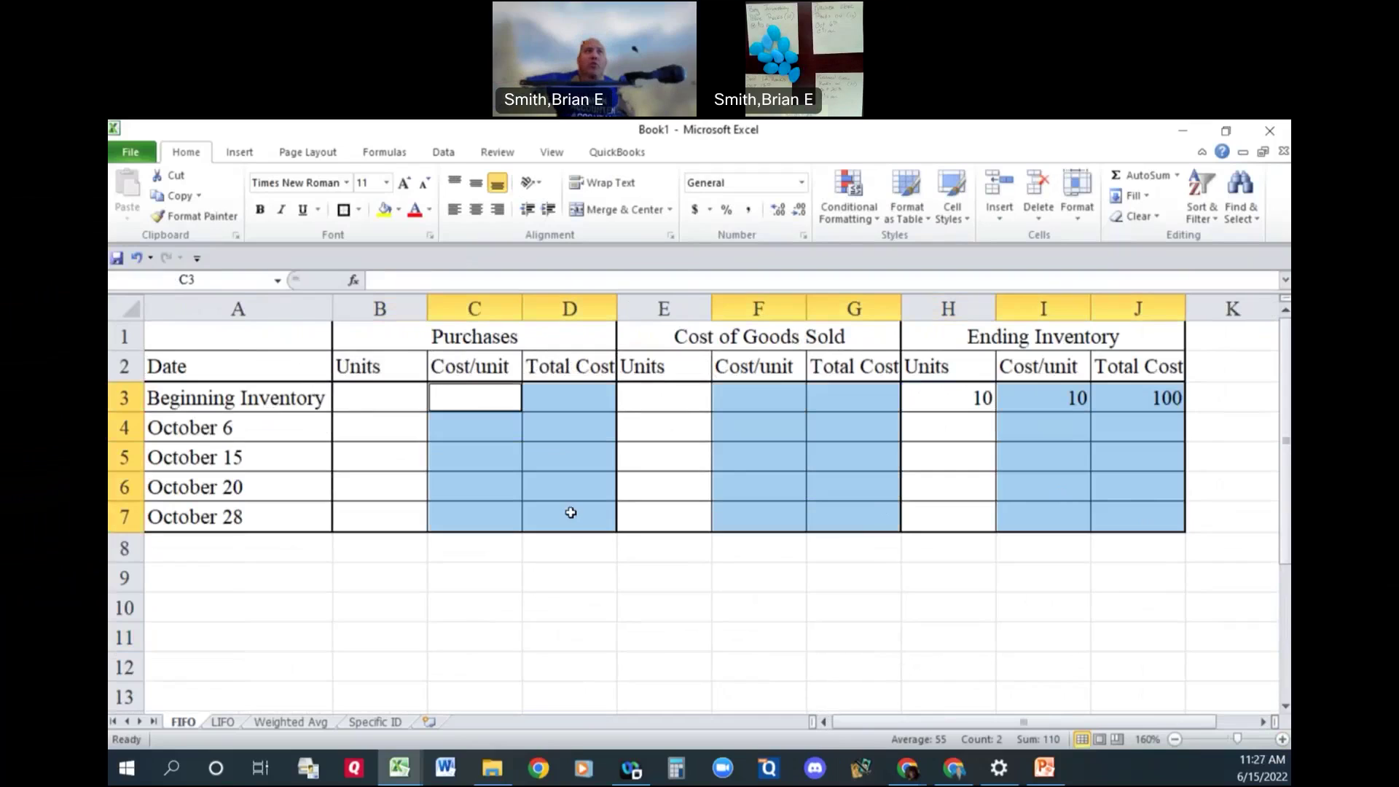
left_click(700, 211)
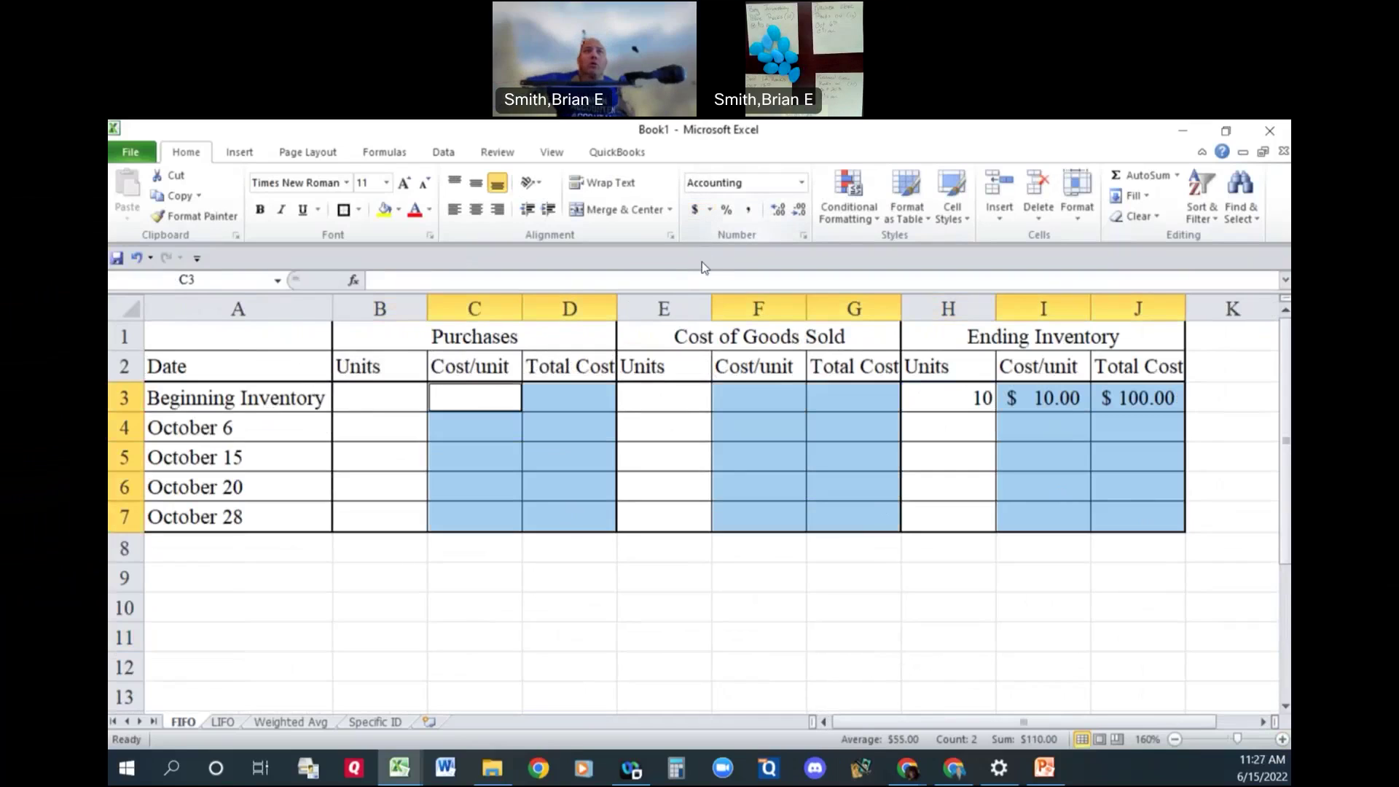
left_click(795, 215)
left_click(794, 215)
left_click(924, 454)
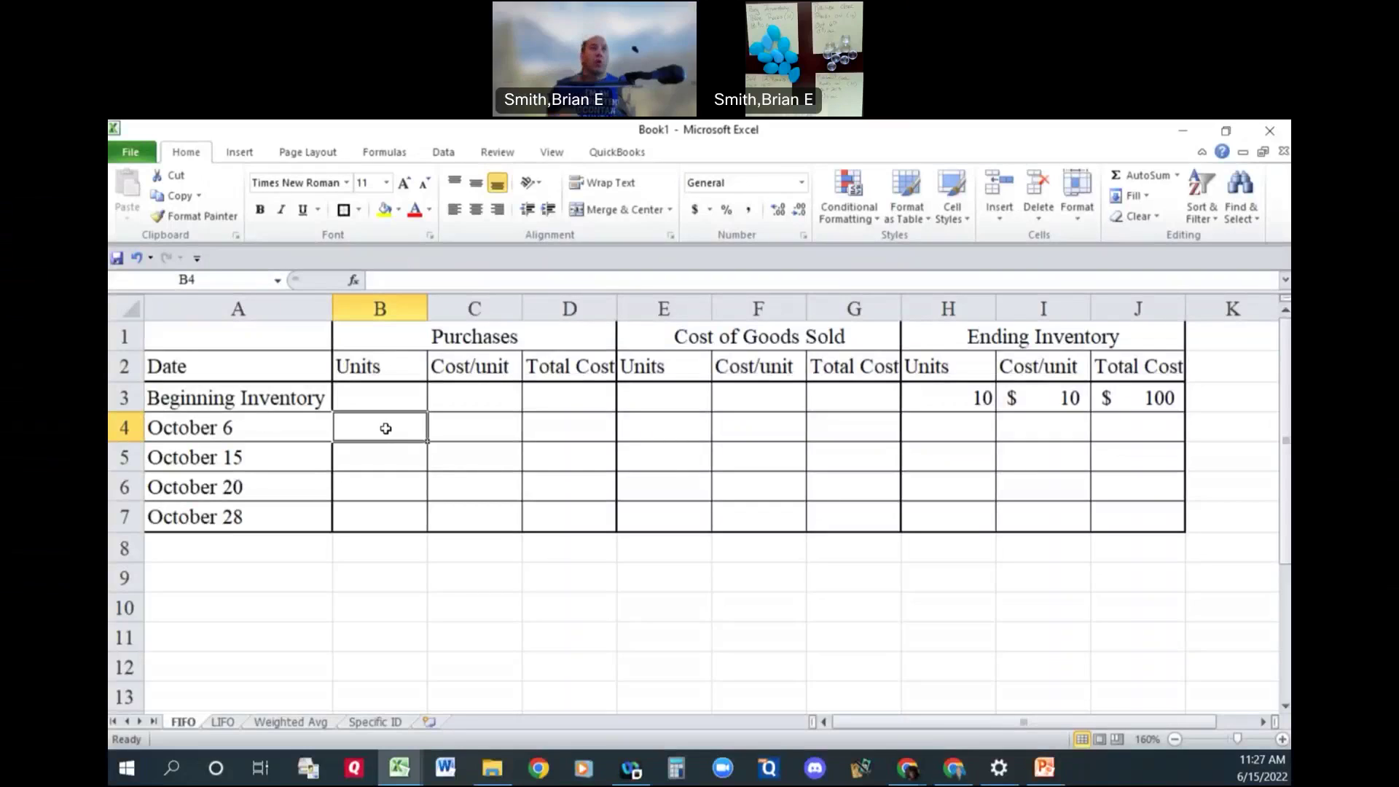
Record the October 6 purchase of 10 units at $11, with total =B4*C4.
type("10")
key("Tab")
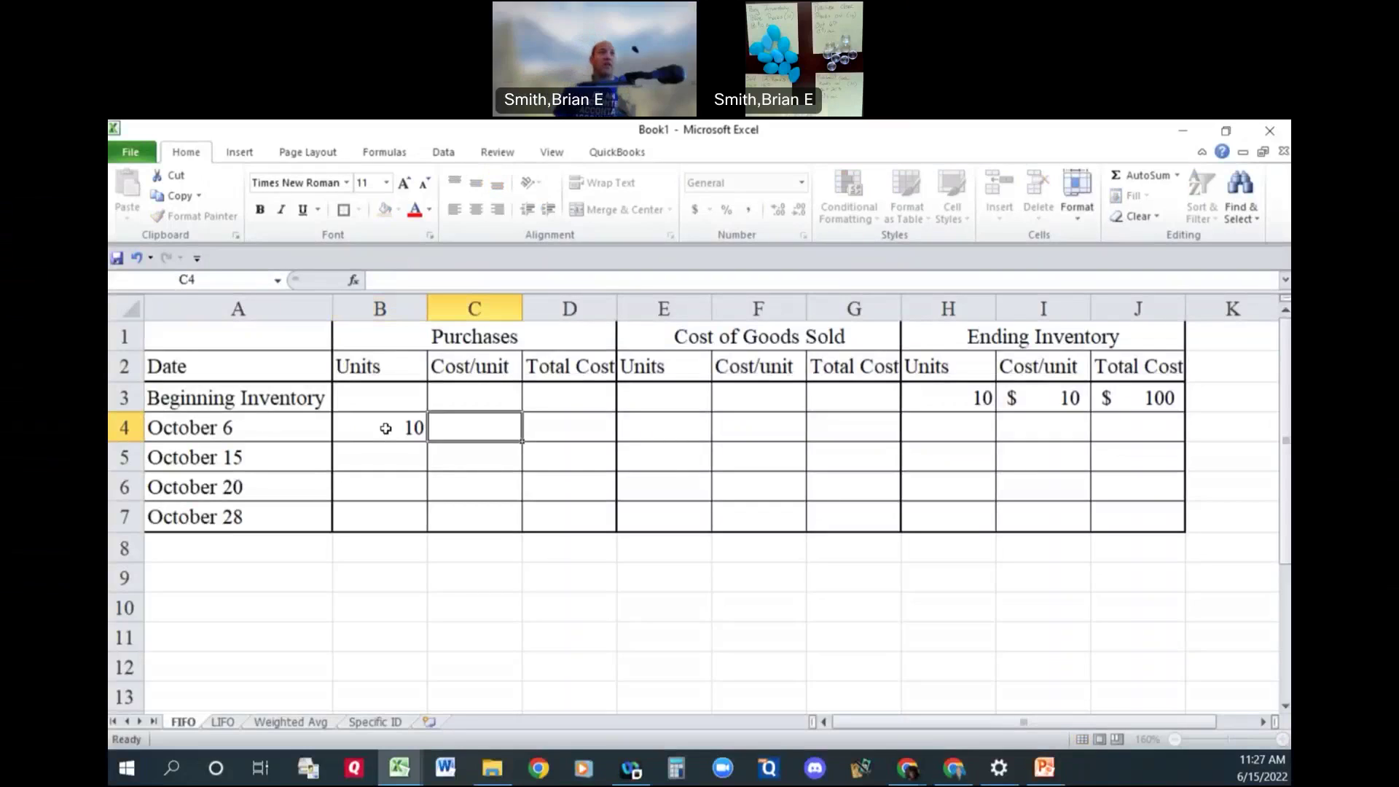
type("11")
key("Tab")
type("=")
left_click(386, 428)
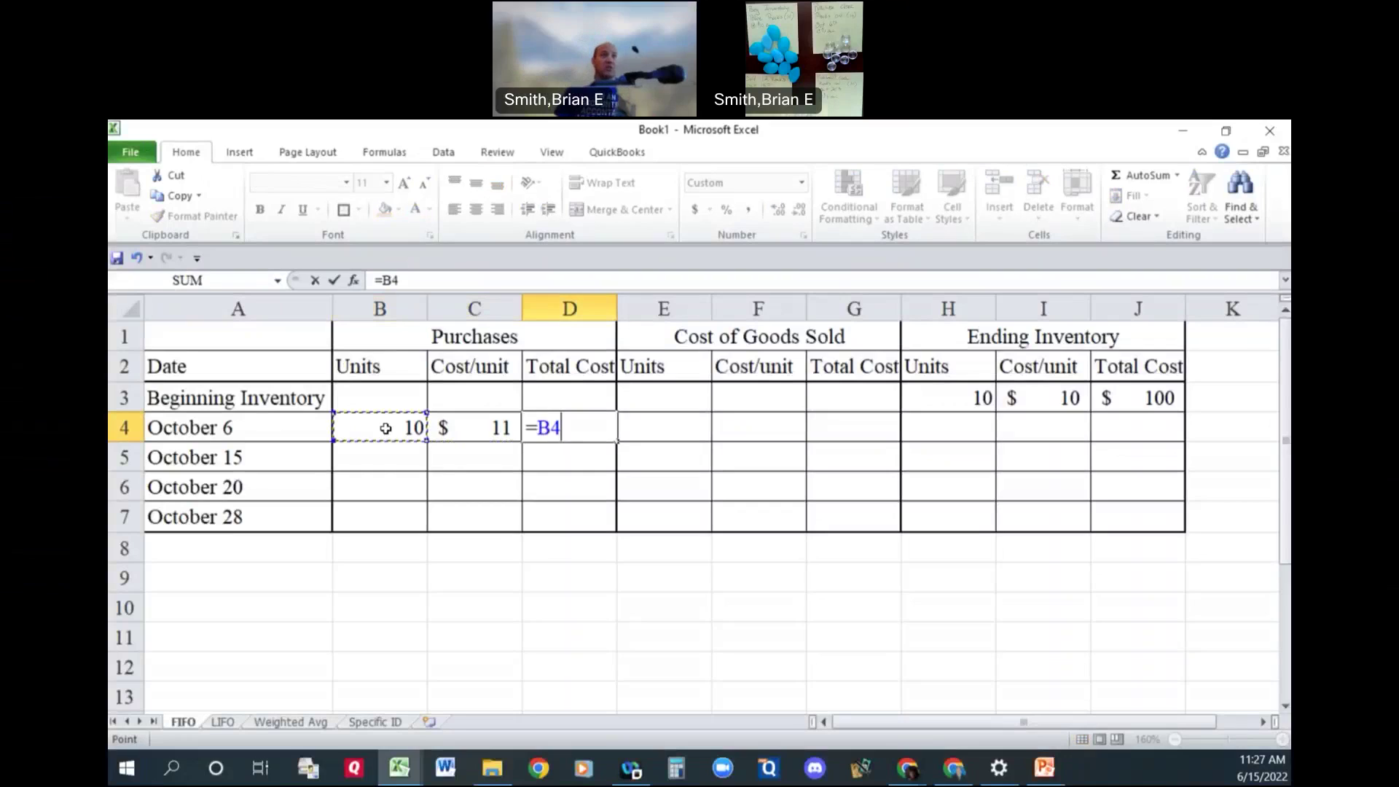
type("*C4")
key("Return")
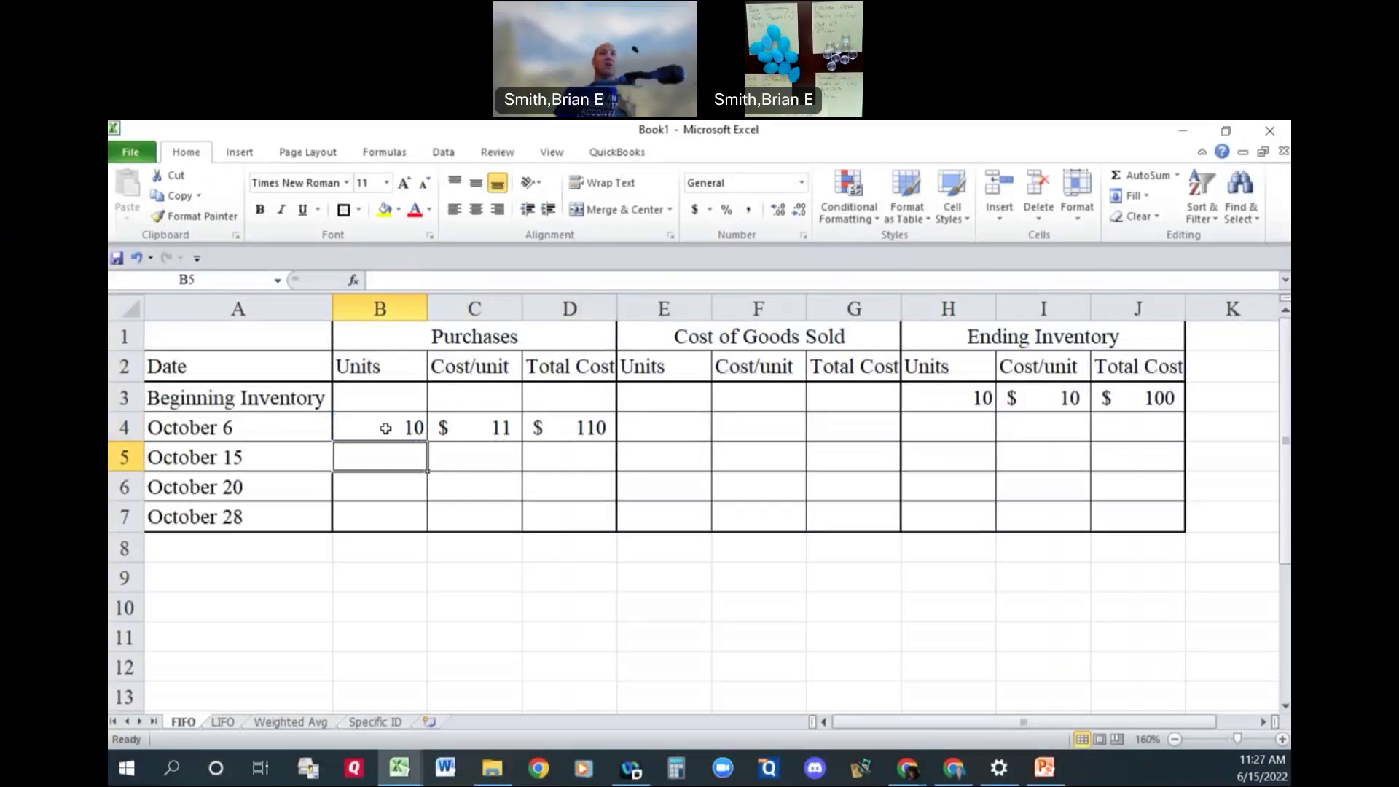
key("Up")
key("Right")
key("Right")
key("Right")
key("Right")
key("Right")
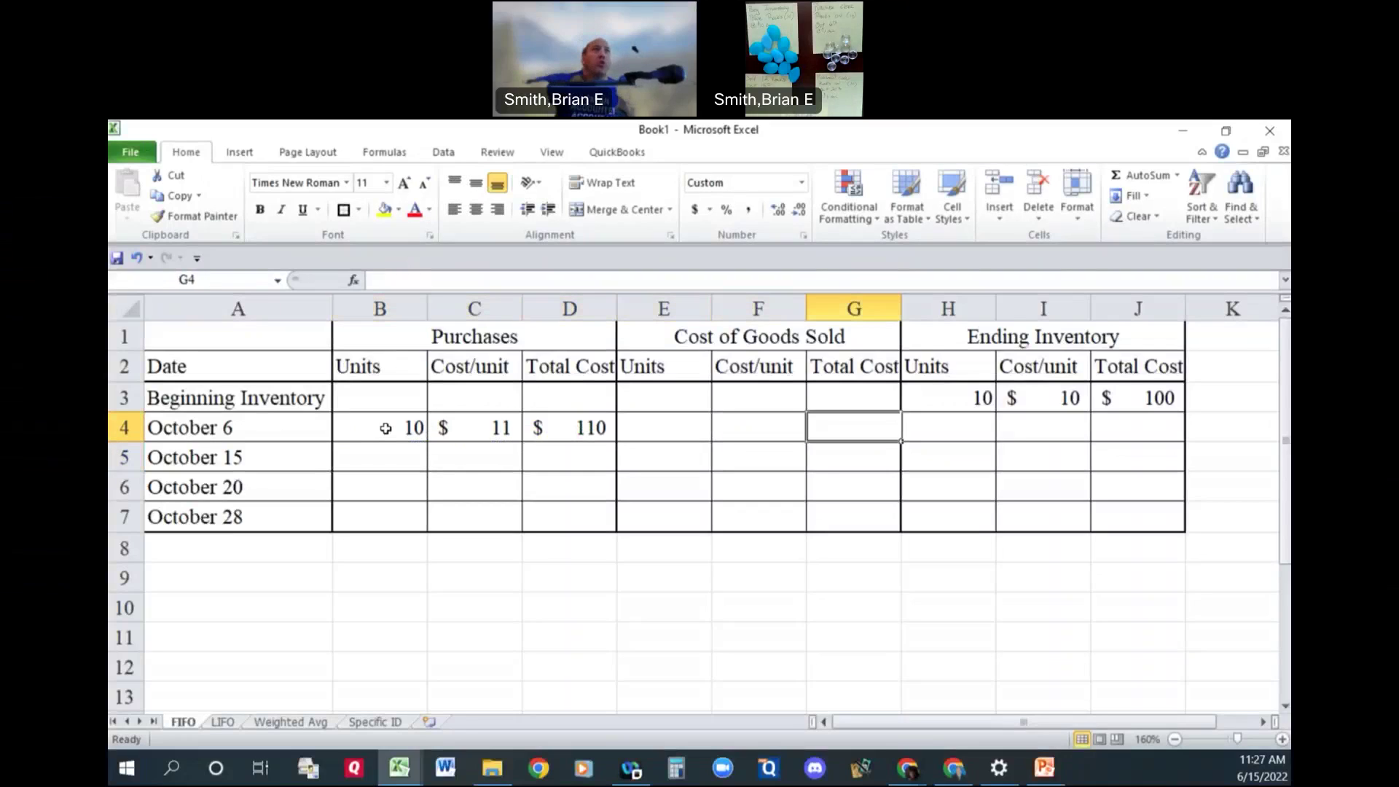
Insert a row at row 4, then merge A4:A5 and middle-align the October 6 date.
left_click(121, 430)
right_click(122, 430)
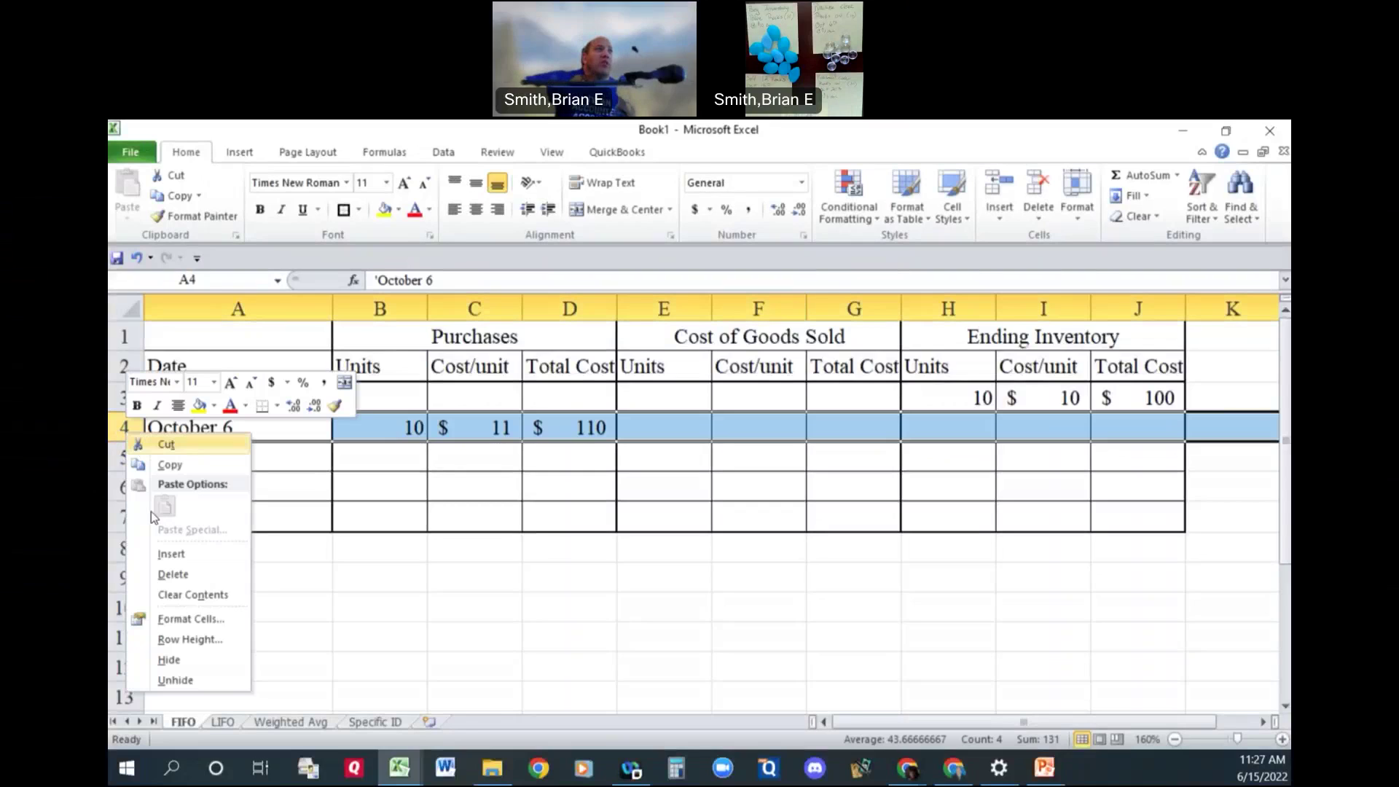
left_click(162, 555)
left_click_drag(241, 457, 194, 430)
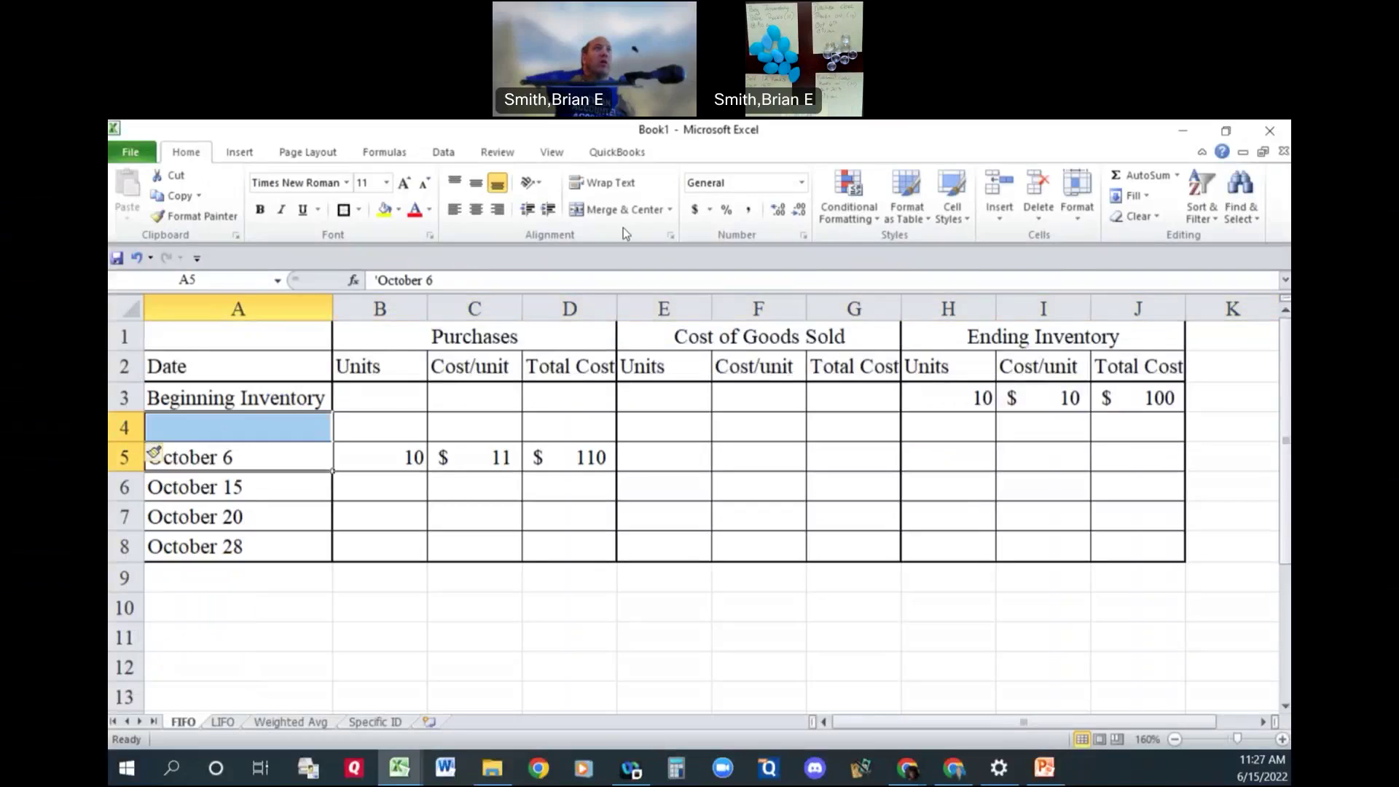
left_click(616, 210)
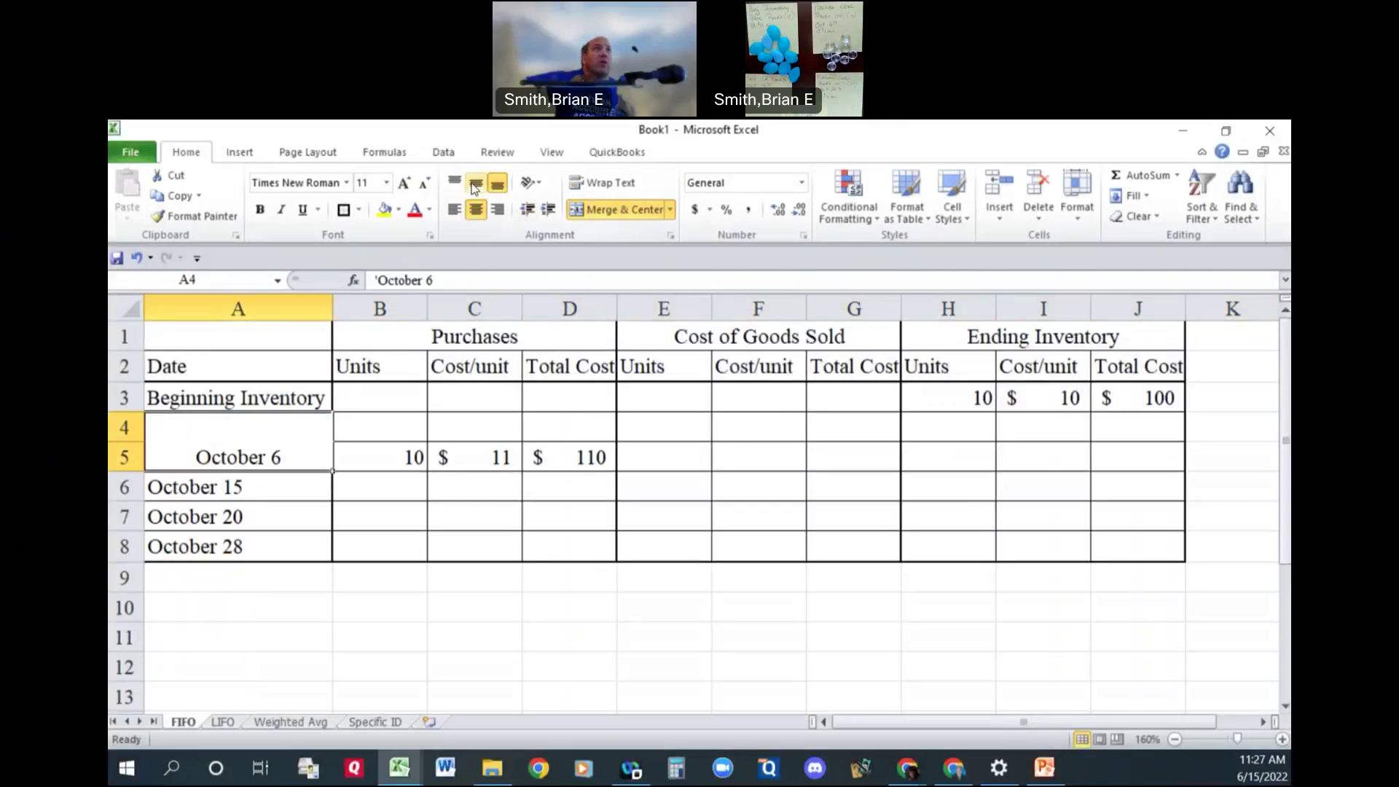
left_click(474, 185)
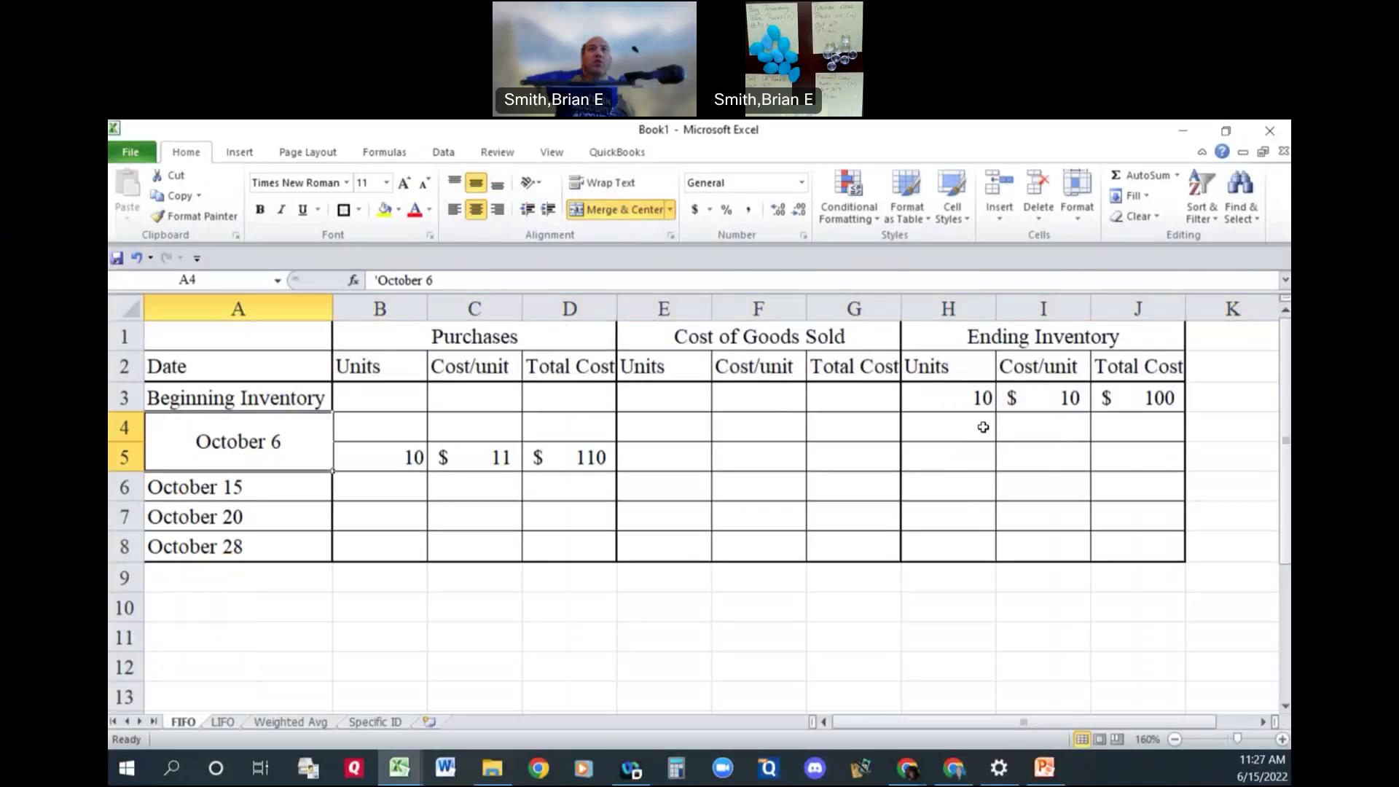
left_click_drag(293, 401, 1100, 397)
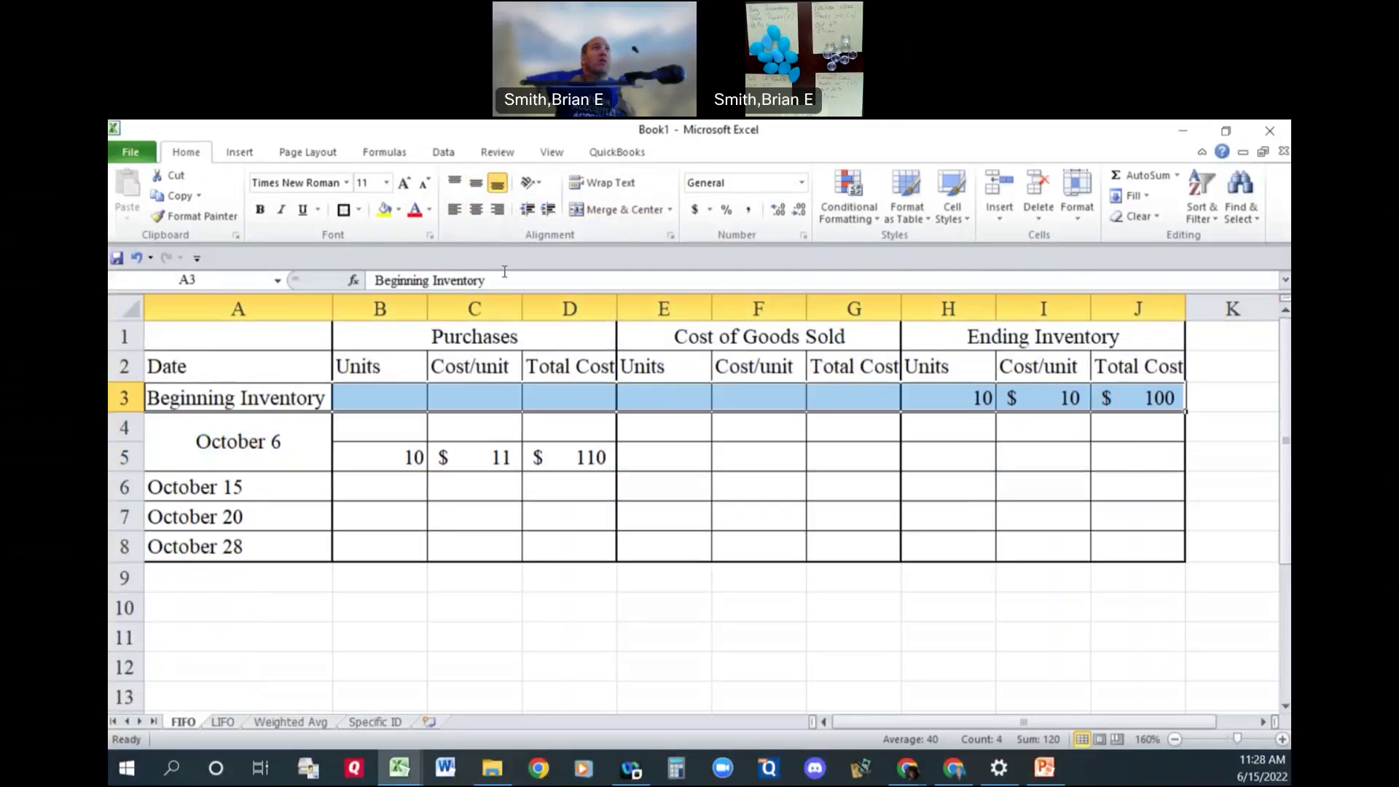
Add a thick bottom border under beginning inventory and enter the 10 × $10 layer in H4:J4.
left_click(343, 211)
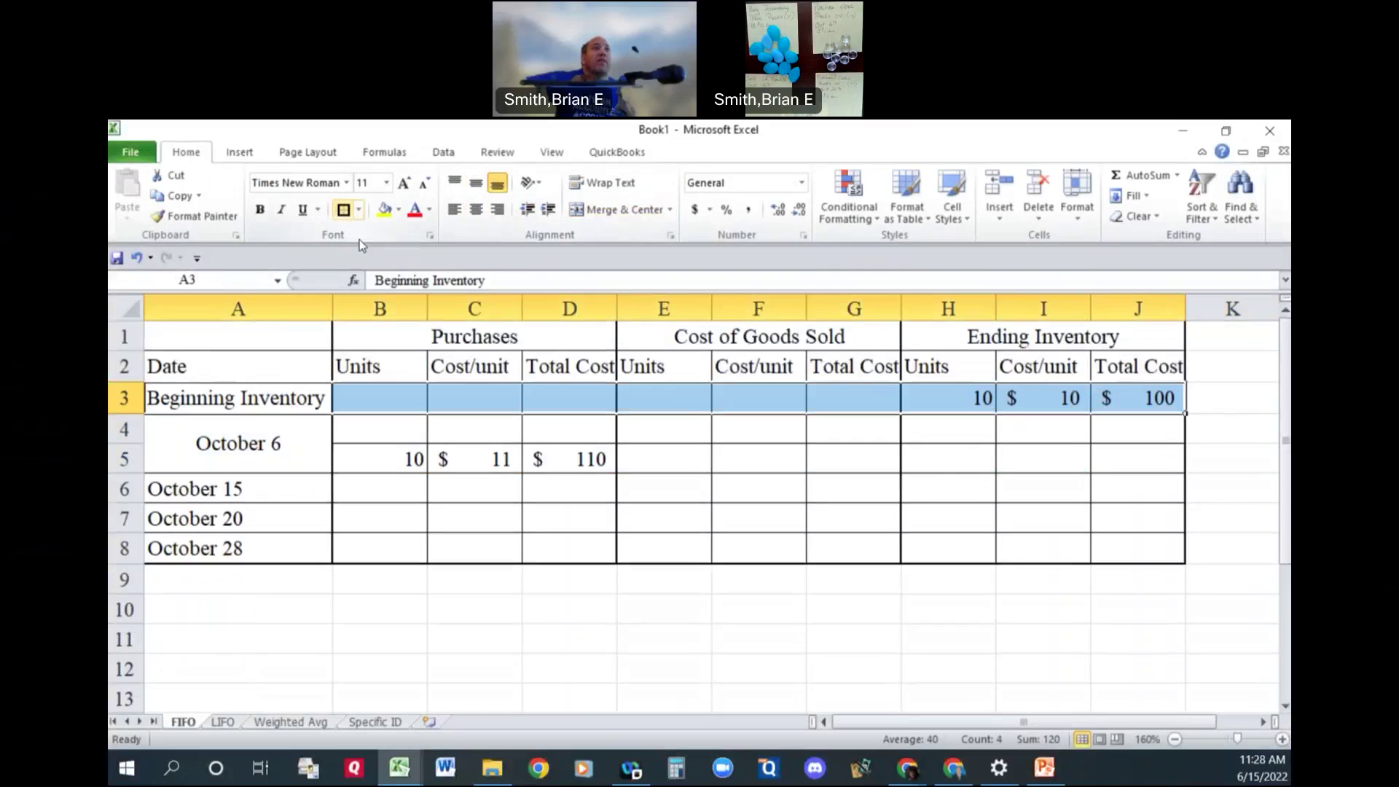
left_click(989, 440)
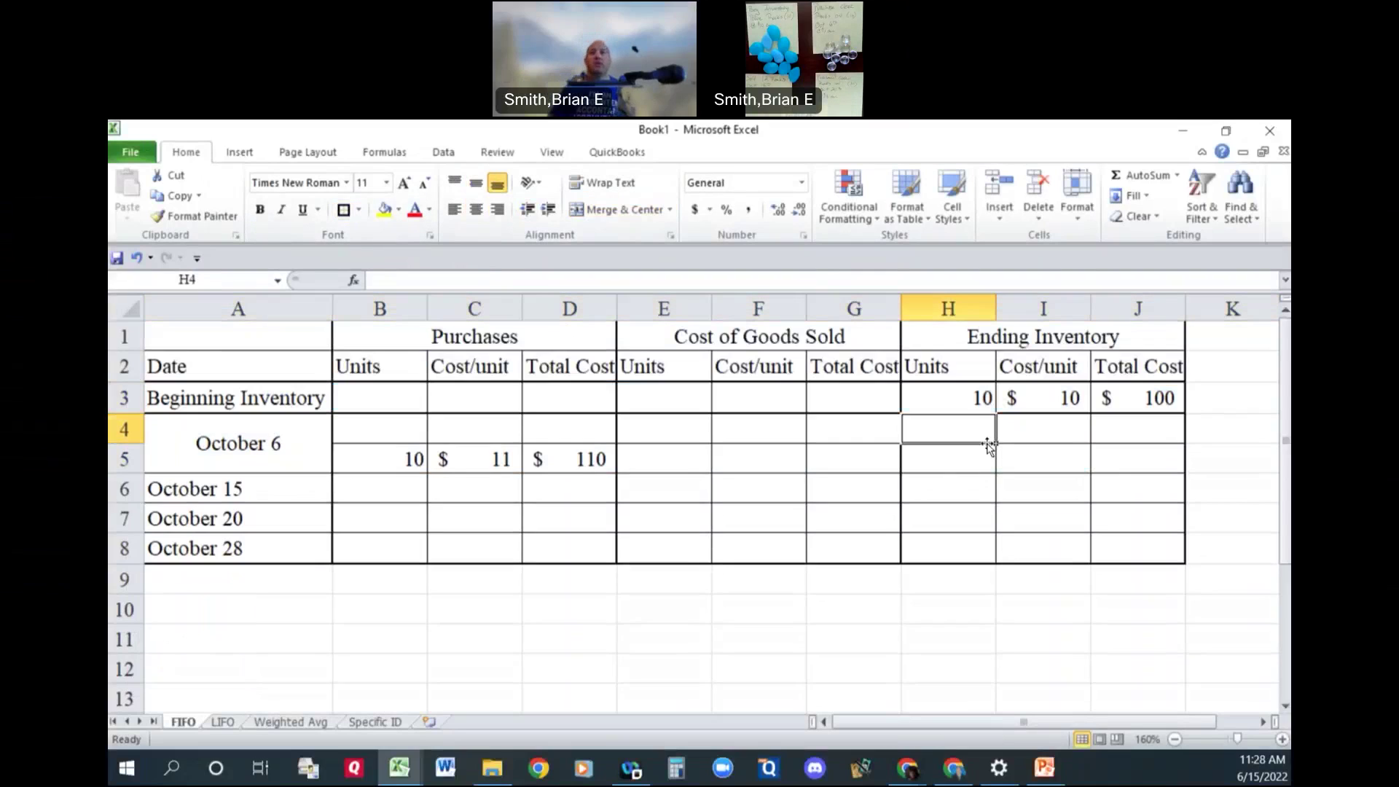
type("10")
key("Tab")
type("10")
key("Tab")
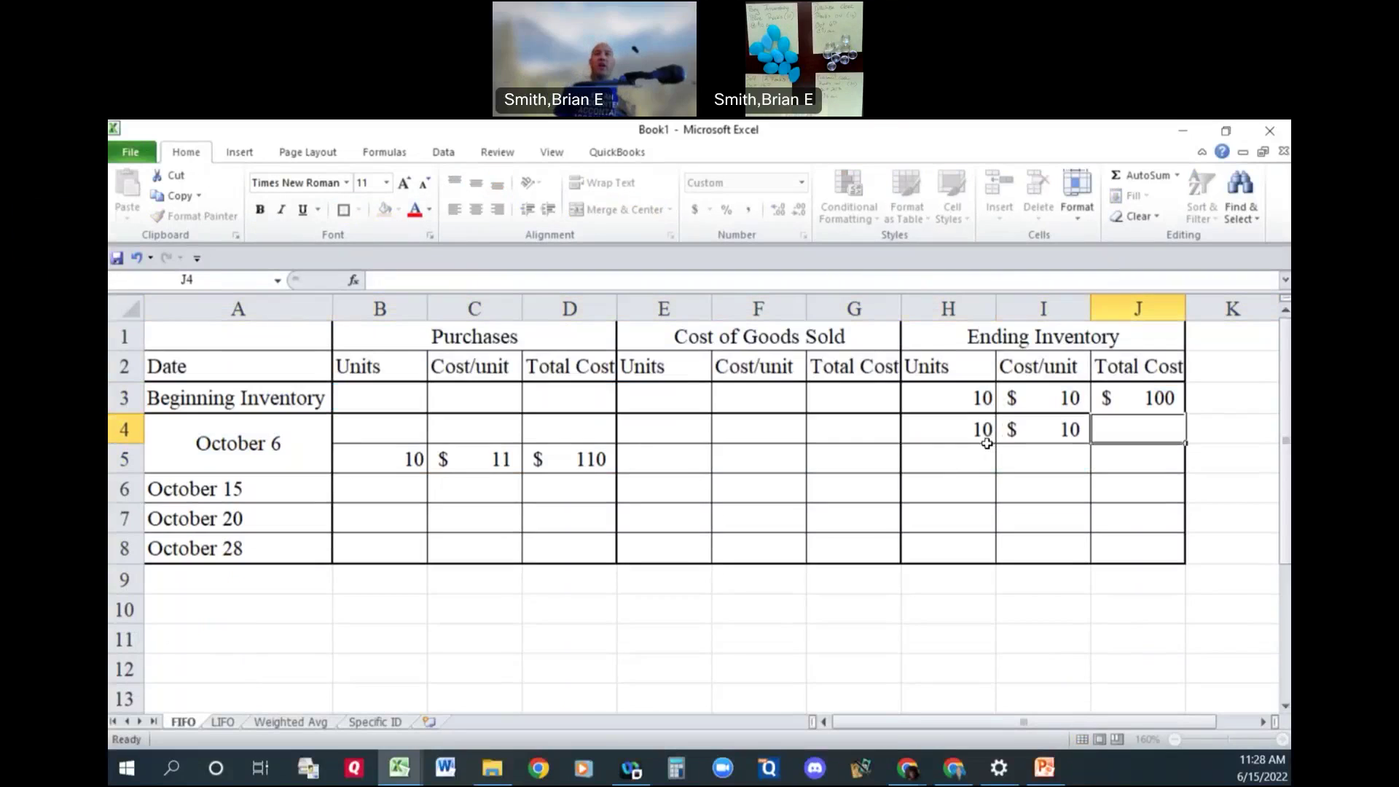
type("=")
left_click(987, 441)
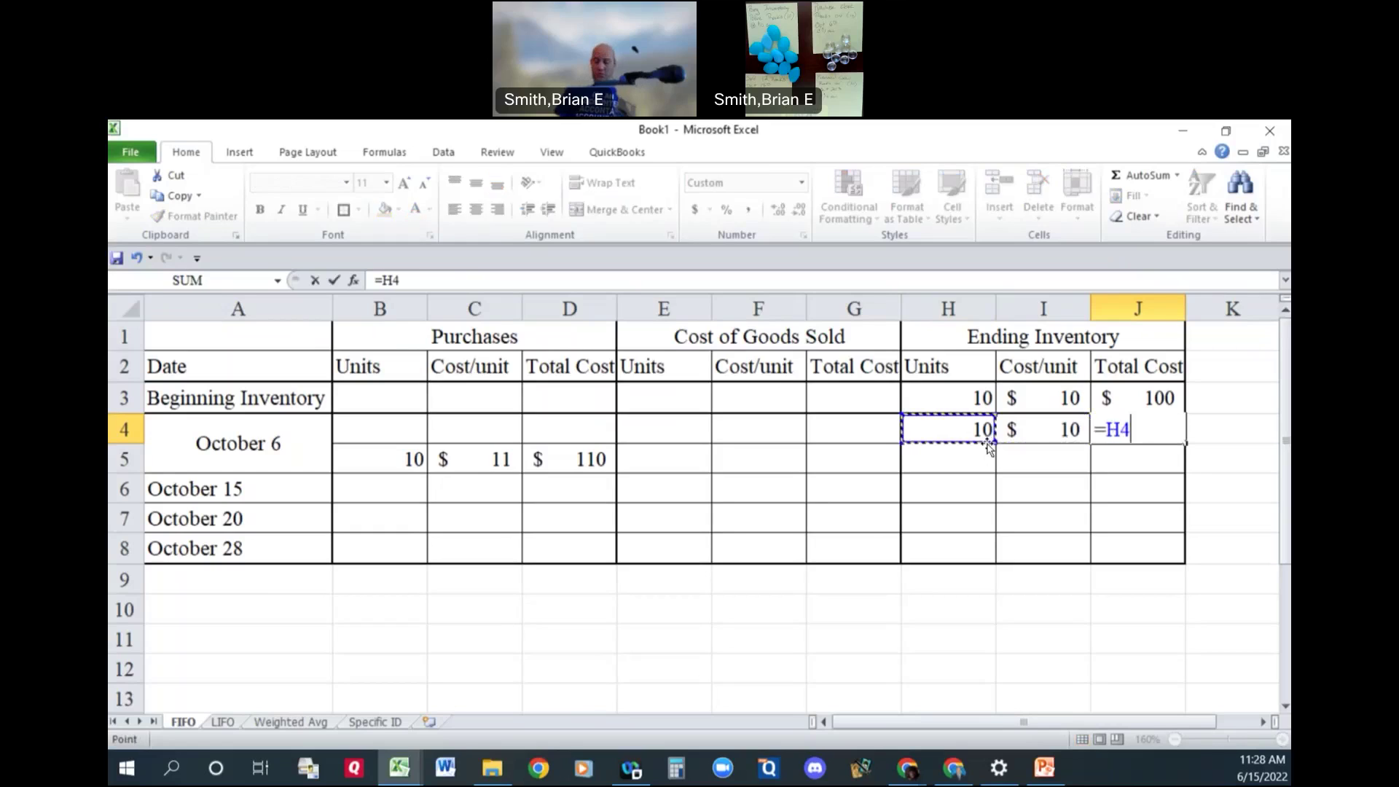
type("*")
key("Left")
key("Return")
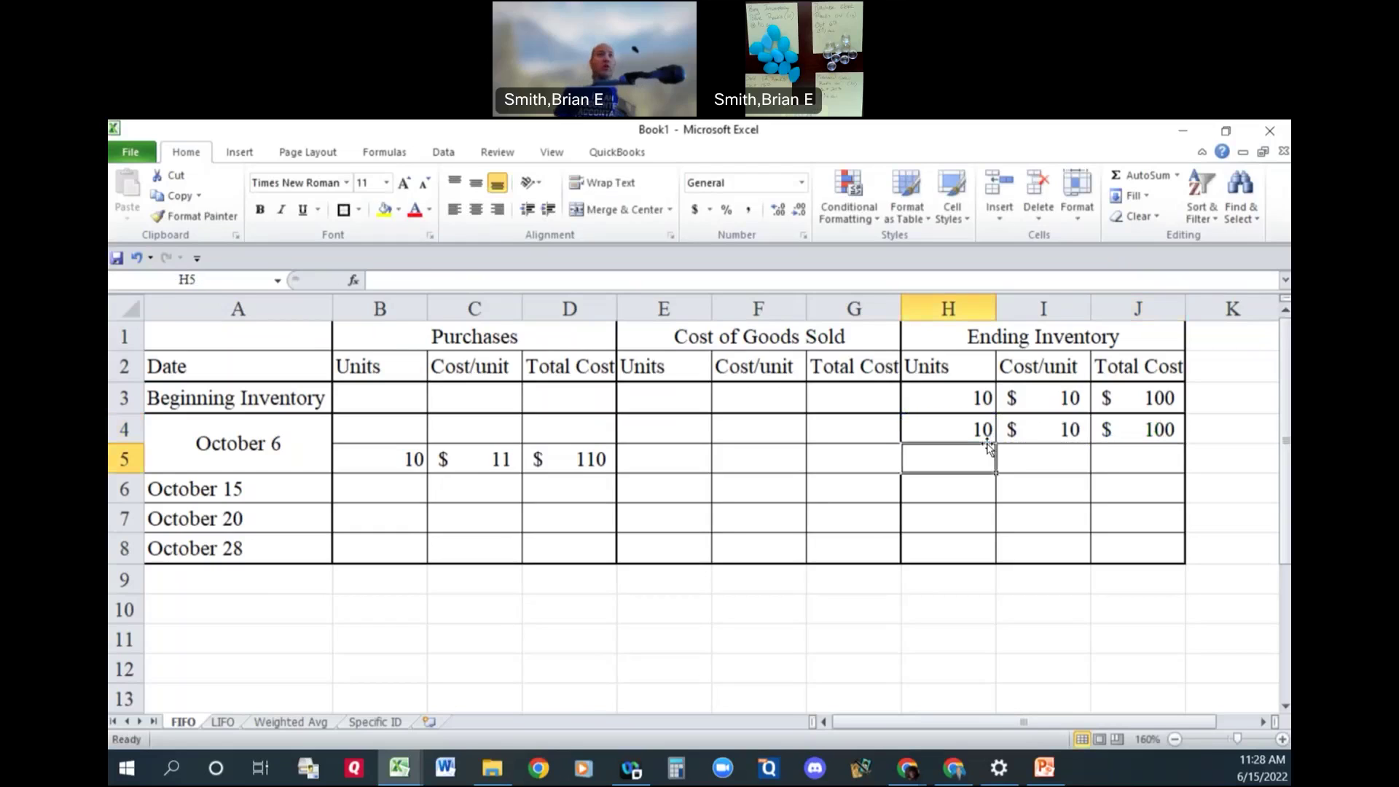
Enter the 10 × $11 ending inventory layer with total =H5*I5.
type("10")
key("Tab")
type("11")
key("Tab")
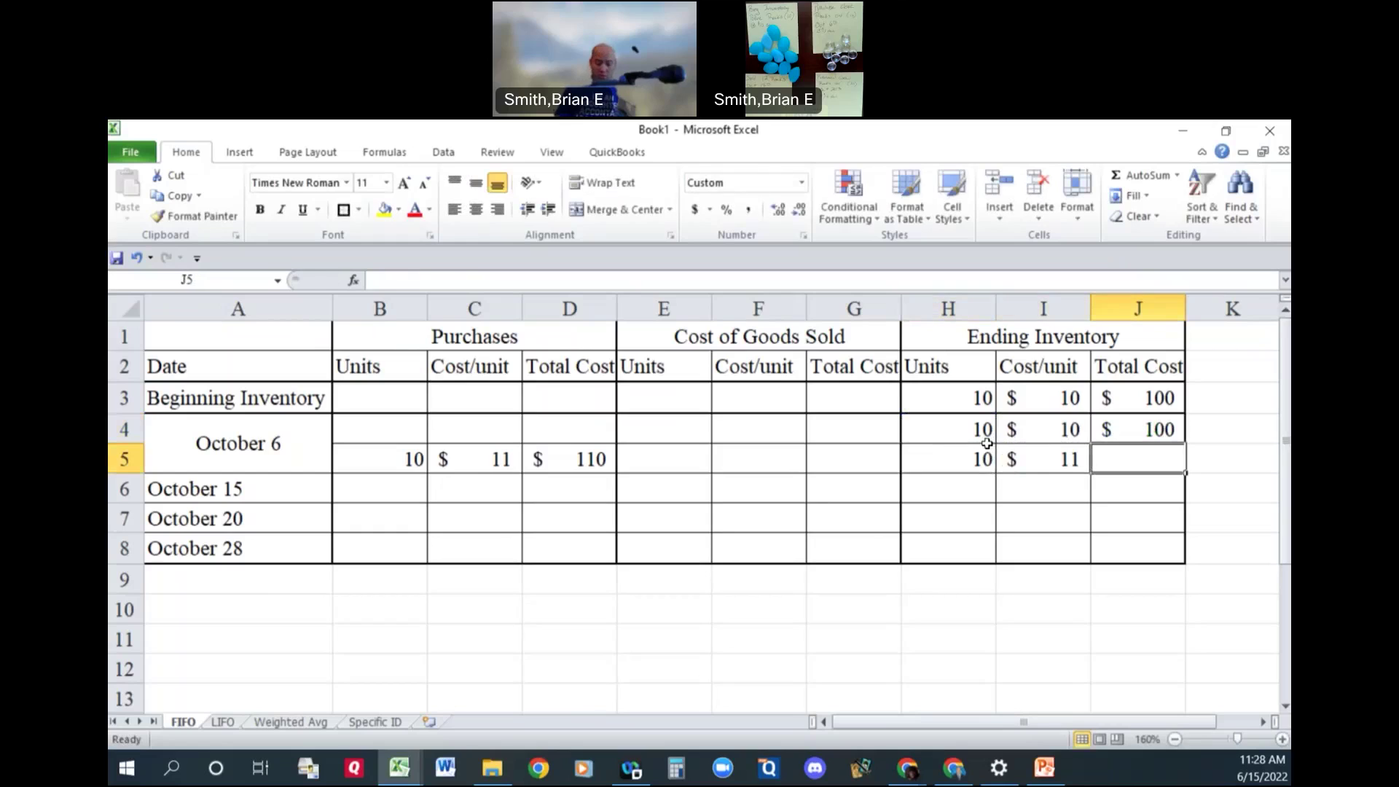
type("=")
key("Left")
key("Left")
type("*")
key("Left")
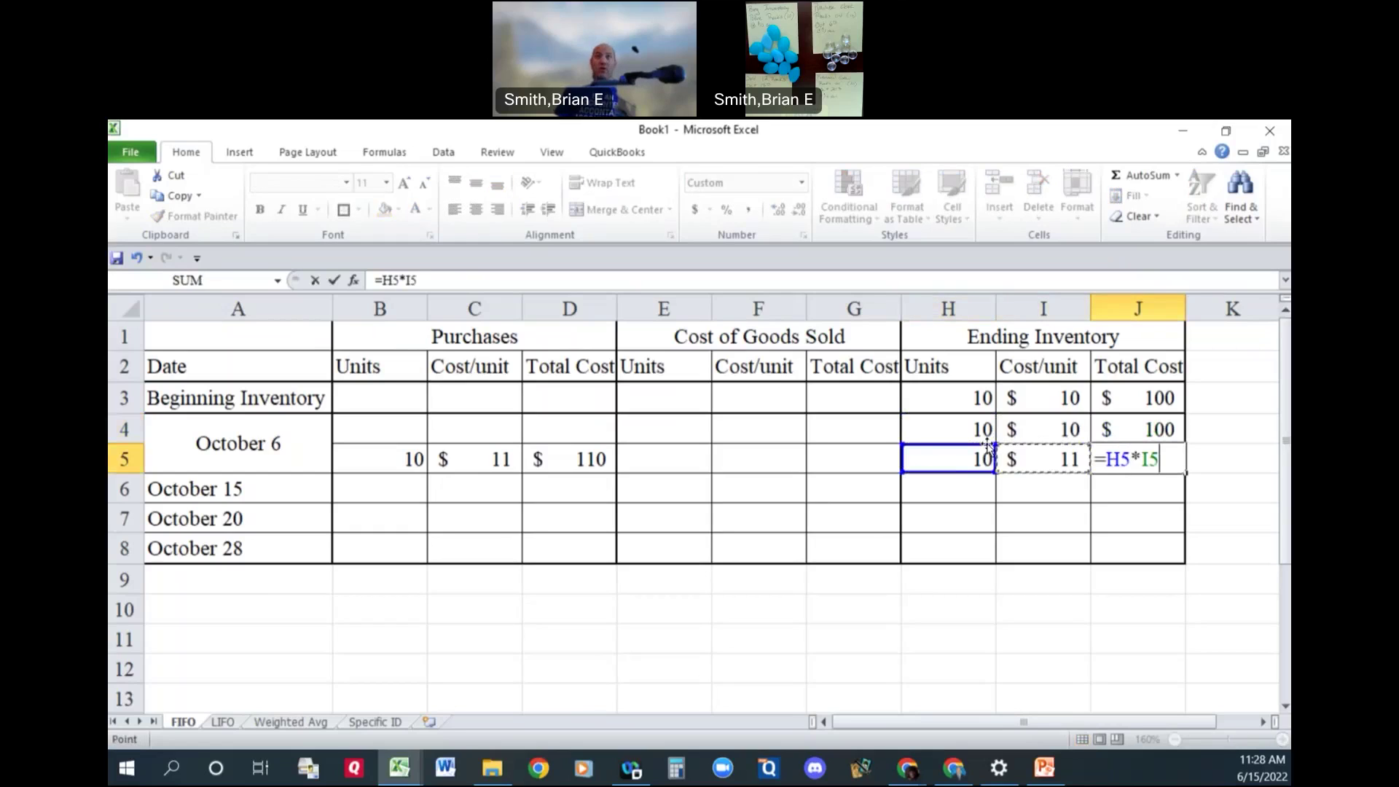
key("Return")
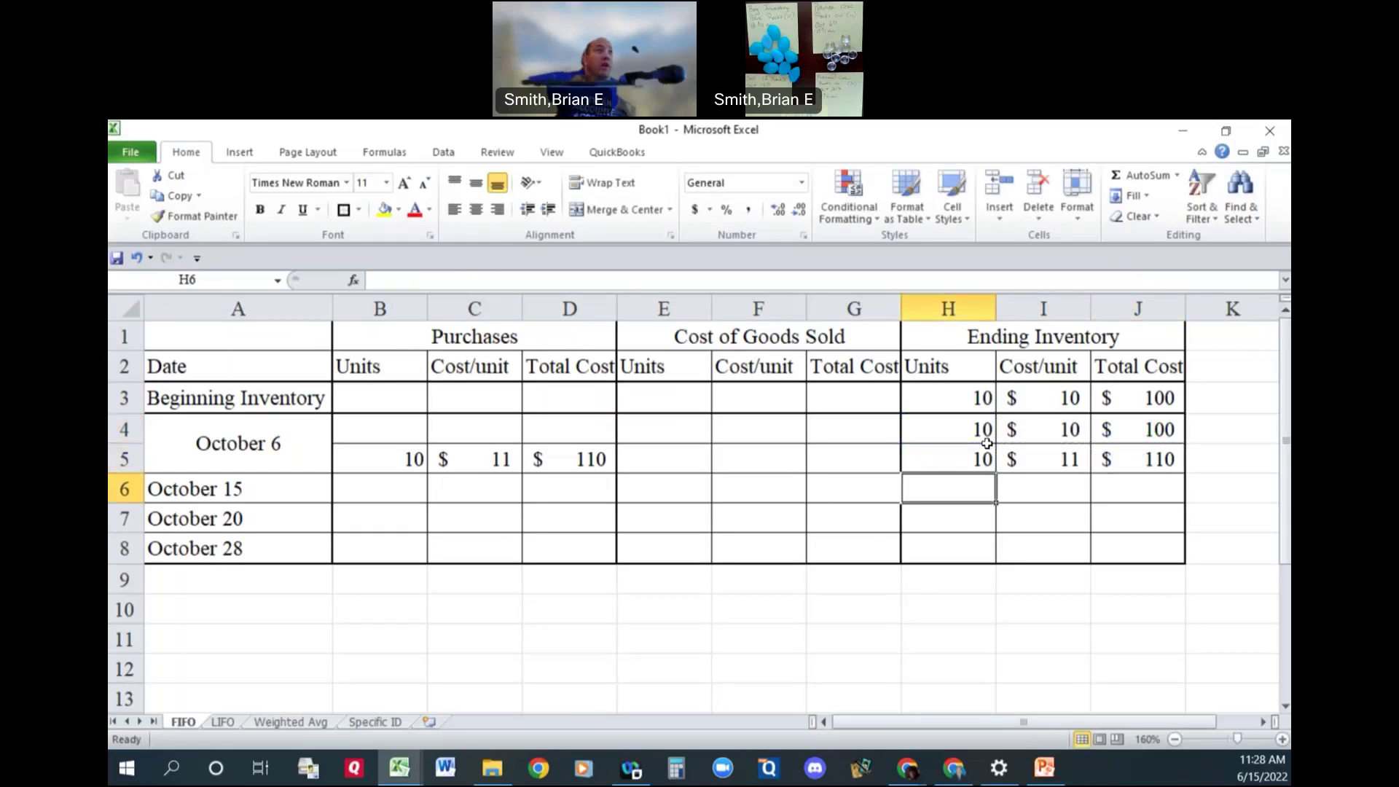
Insert a row at row 5, copy the 10 × $11 layer into it, and clear row 6.
right_click(125, 457)
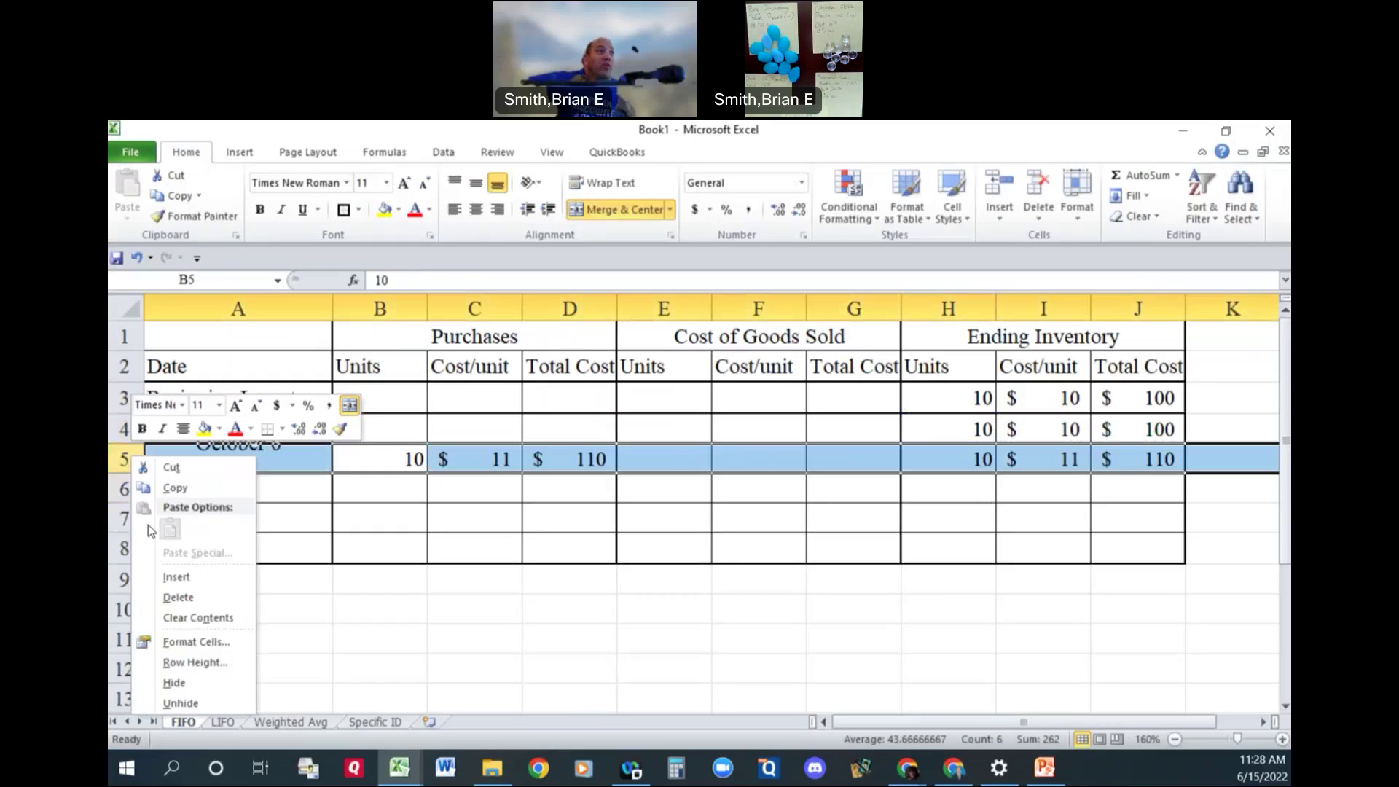
left_click(174, 576)
left_click_drag(948, 488, 1130, 510)
key("ctrl+c")
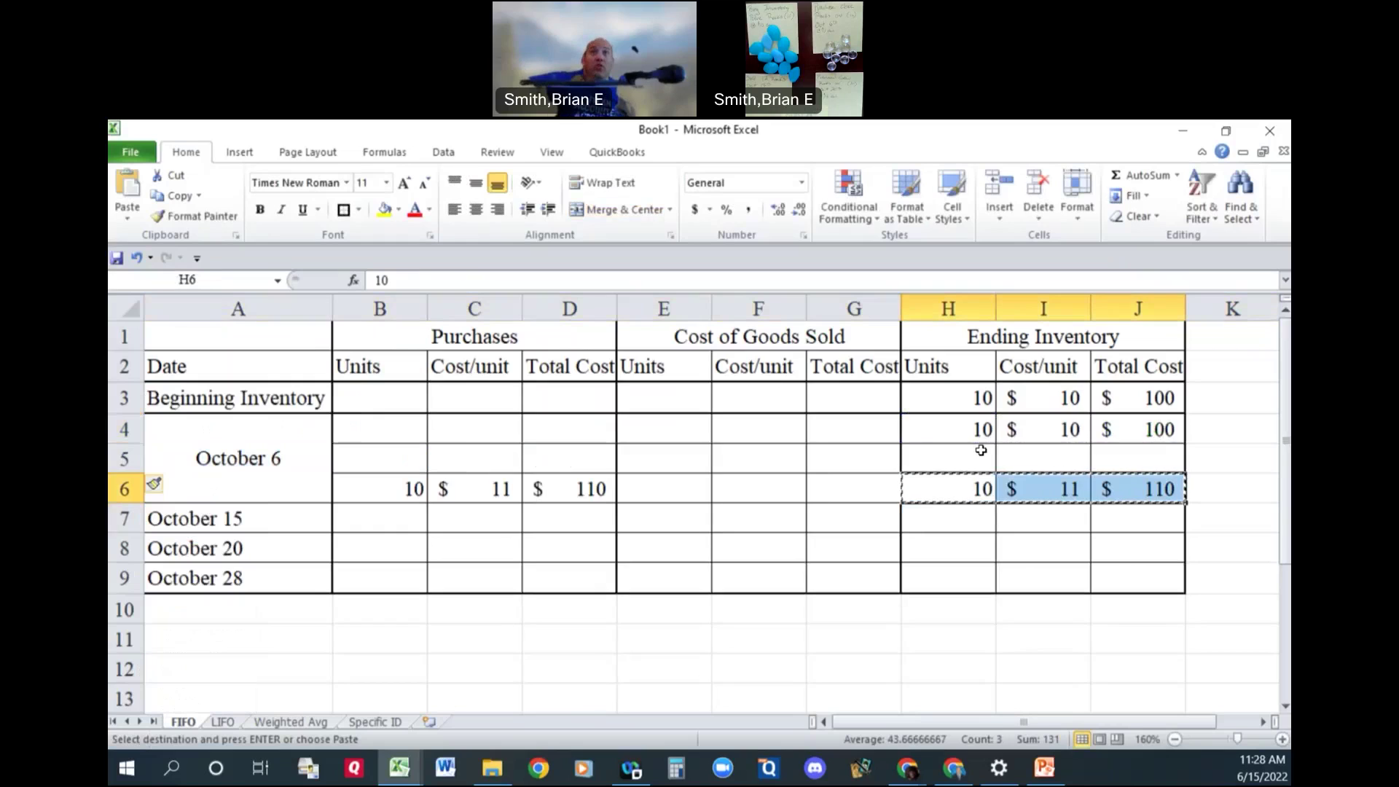
left_click(984, 449)
key("ctrl+v")
left_click(983, 484)
left_click_drag(947, 488, 1158, 488)
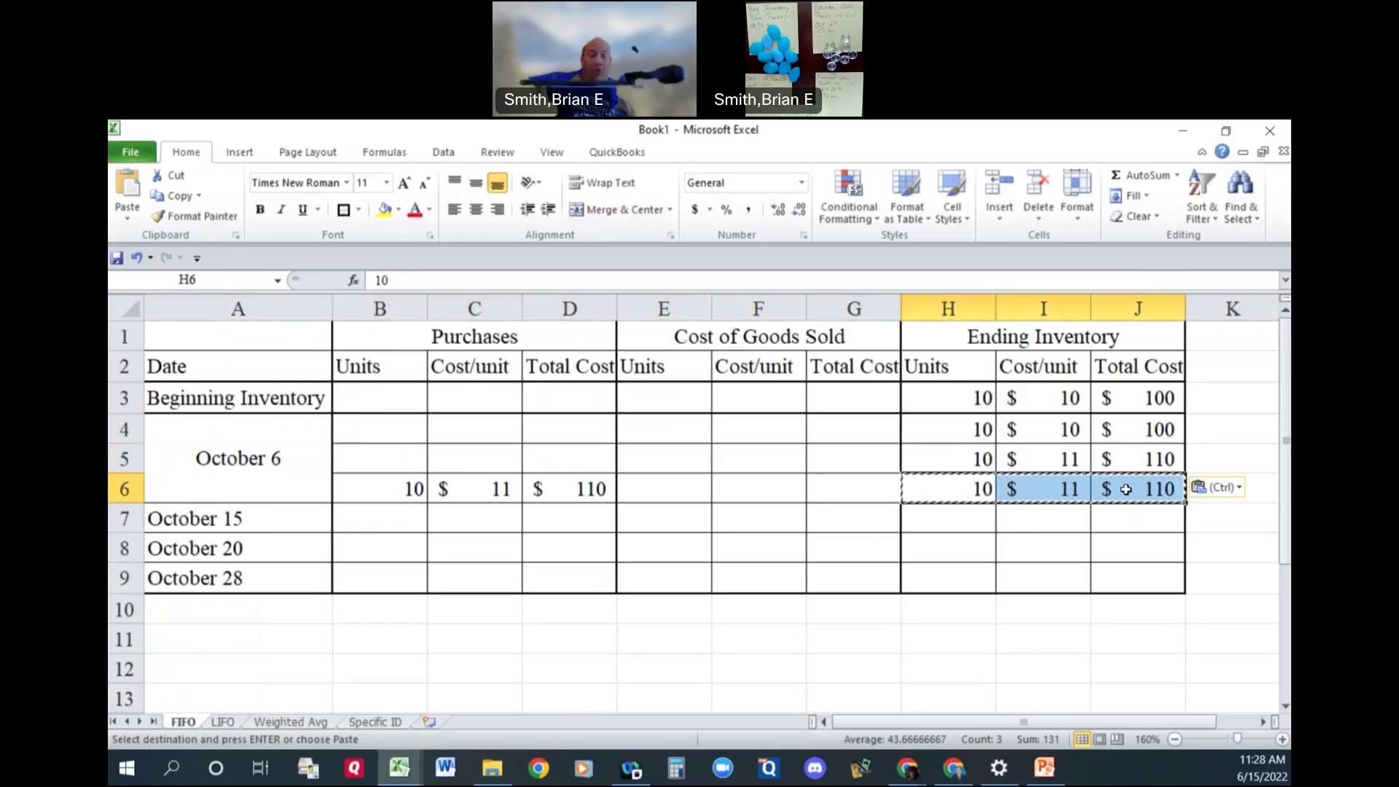
key("Delete")
left_click_drag(232, 461, 1097, 483)
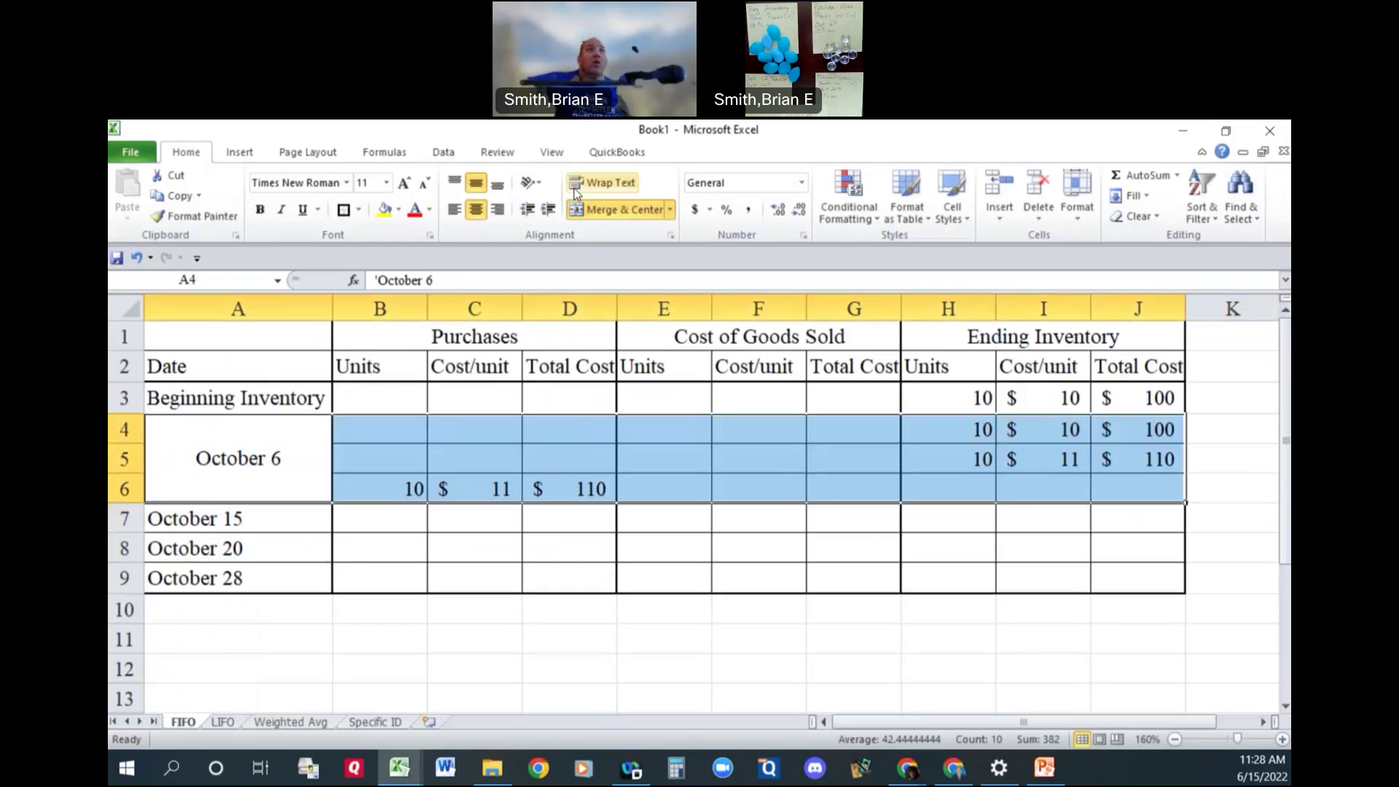
left_click(966, 460)
Total the ending inventory in row 6 with =SUM(H4:H5) for 20 units and =SUM(J4:J5) for $210.
left_click(960, 491)
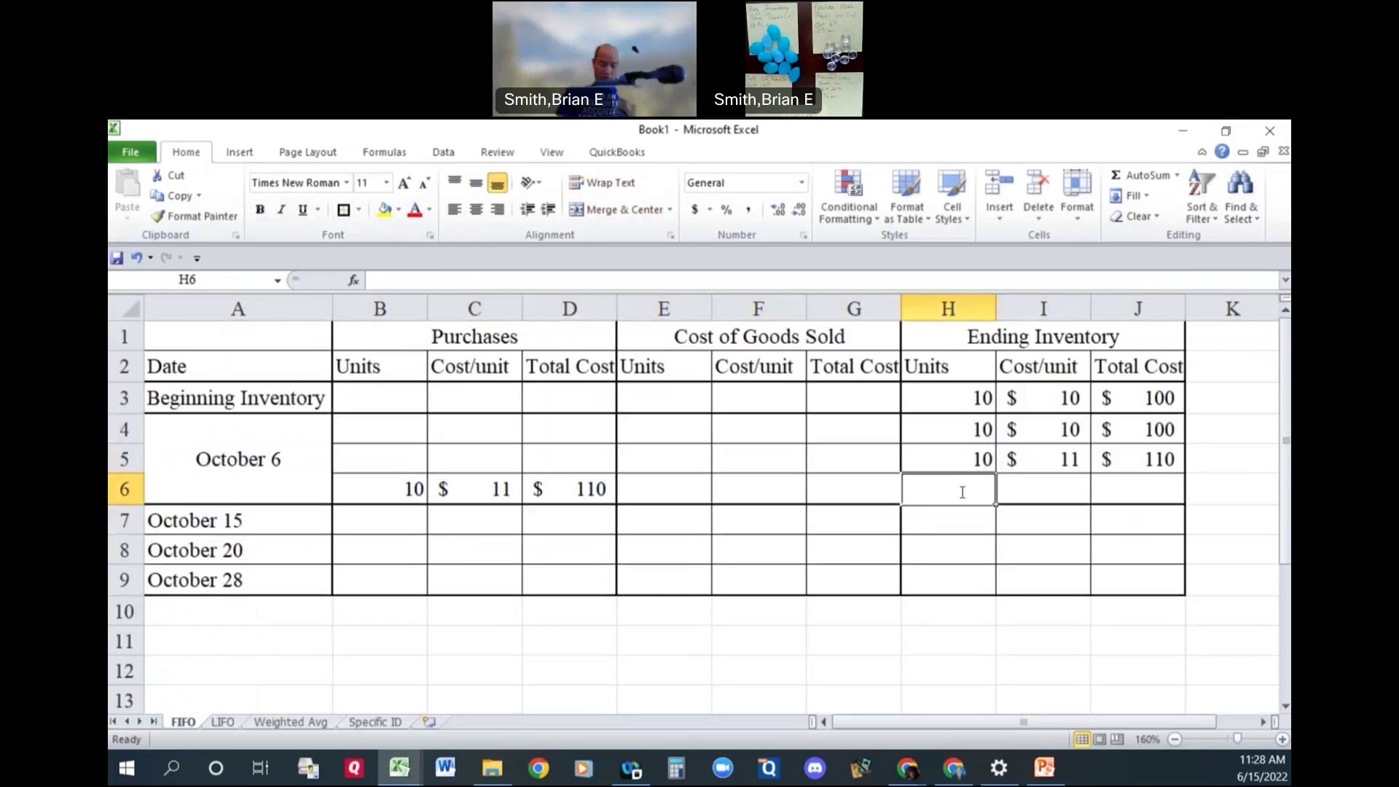
type("=sum(")
key("Up")
key("shift+Up")
key("shift+Up")
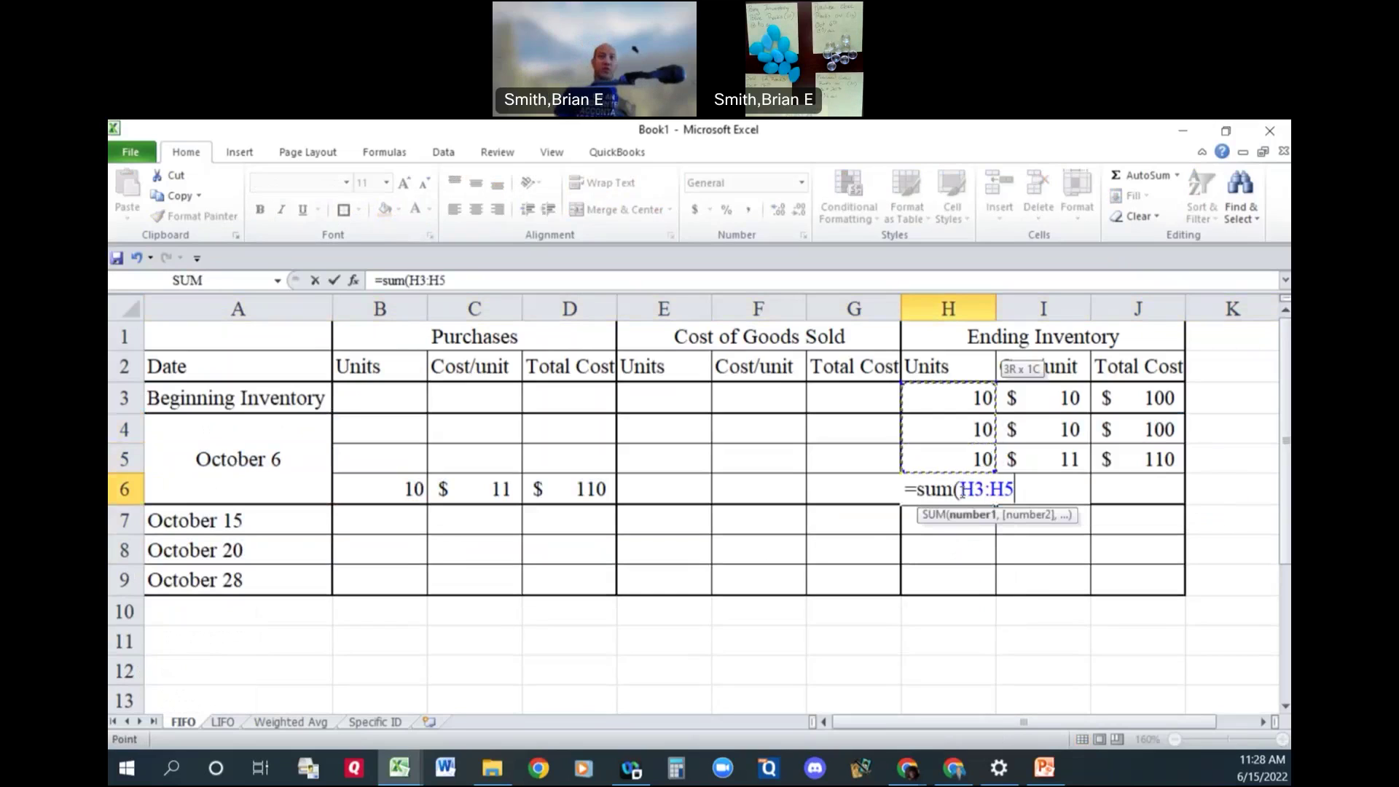
key("shift+Down")
type(")")
key("Tab")
key("Tab")
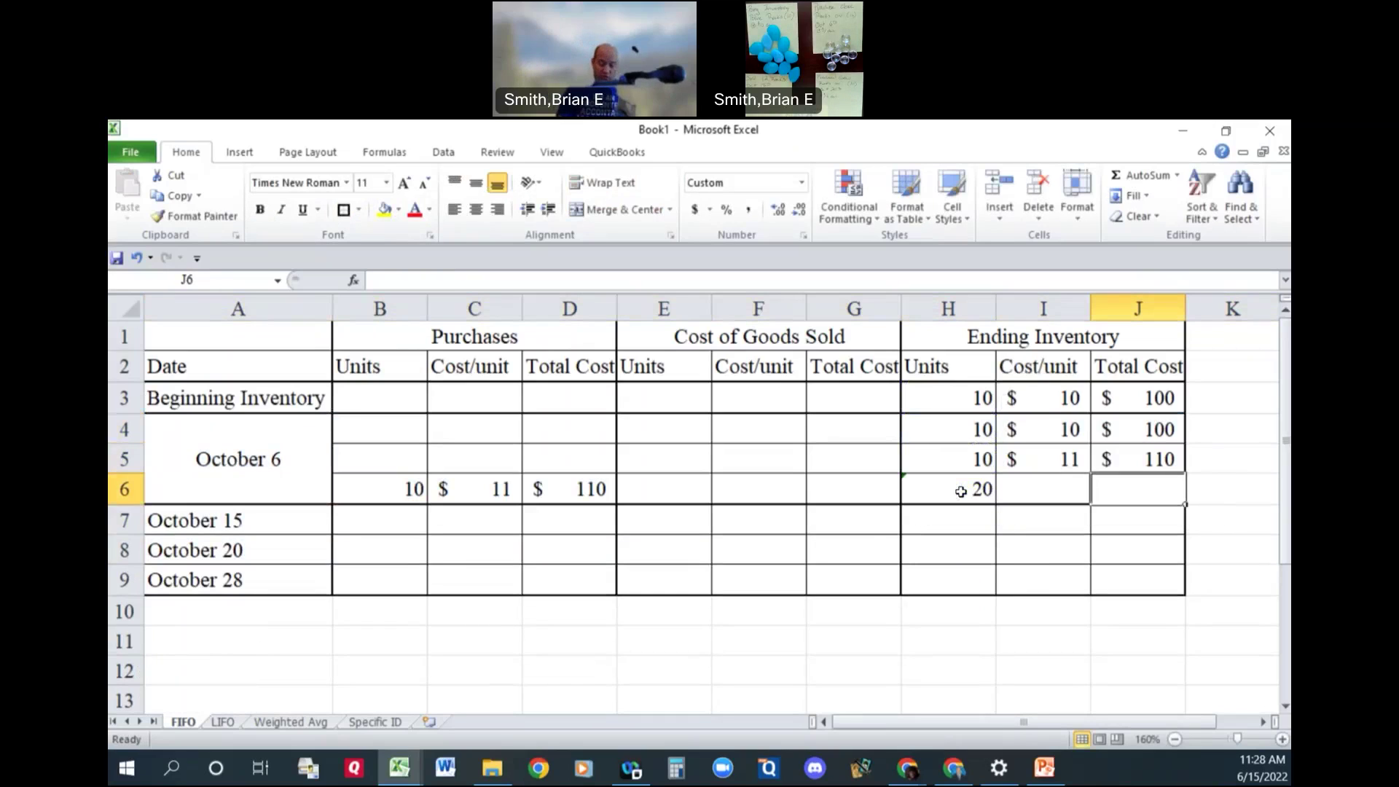
type("=sum(")
key("Up")
key("shift+Up")
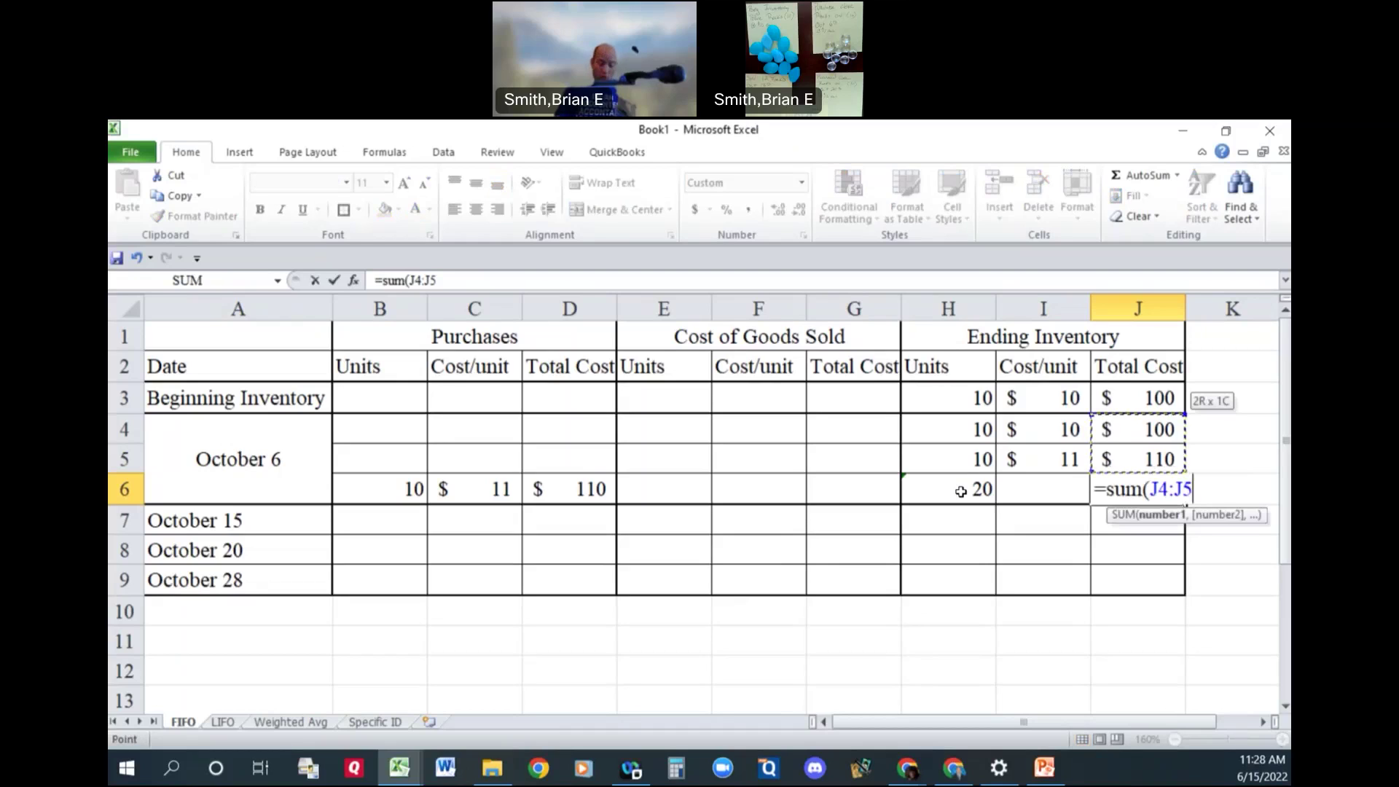
key("Return")
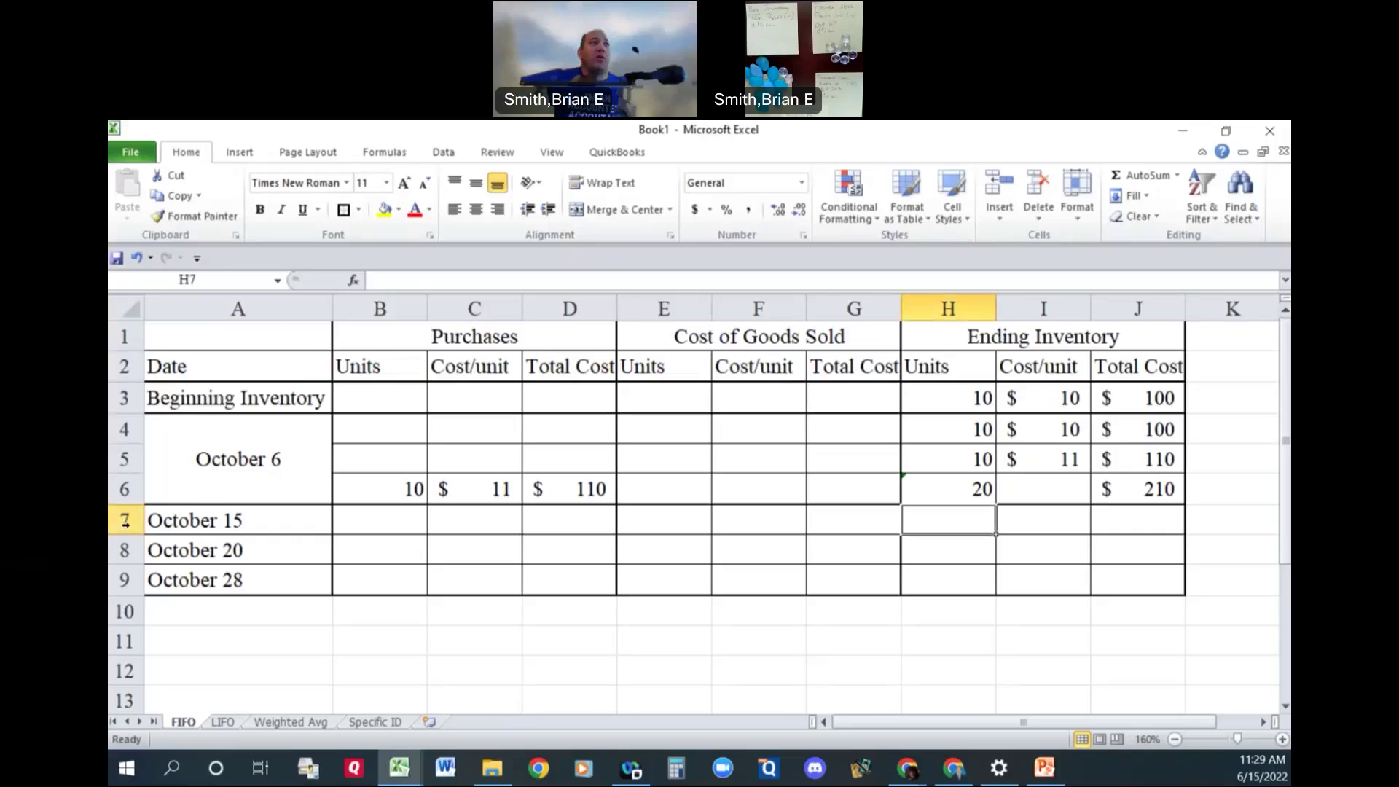
Insert two rows above October 15 and record 10 units sold at $10, total =E7*F7 ($100).
left_click(125, 520)
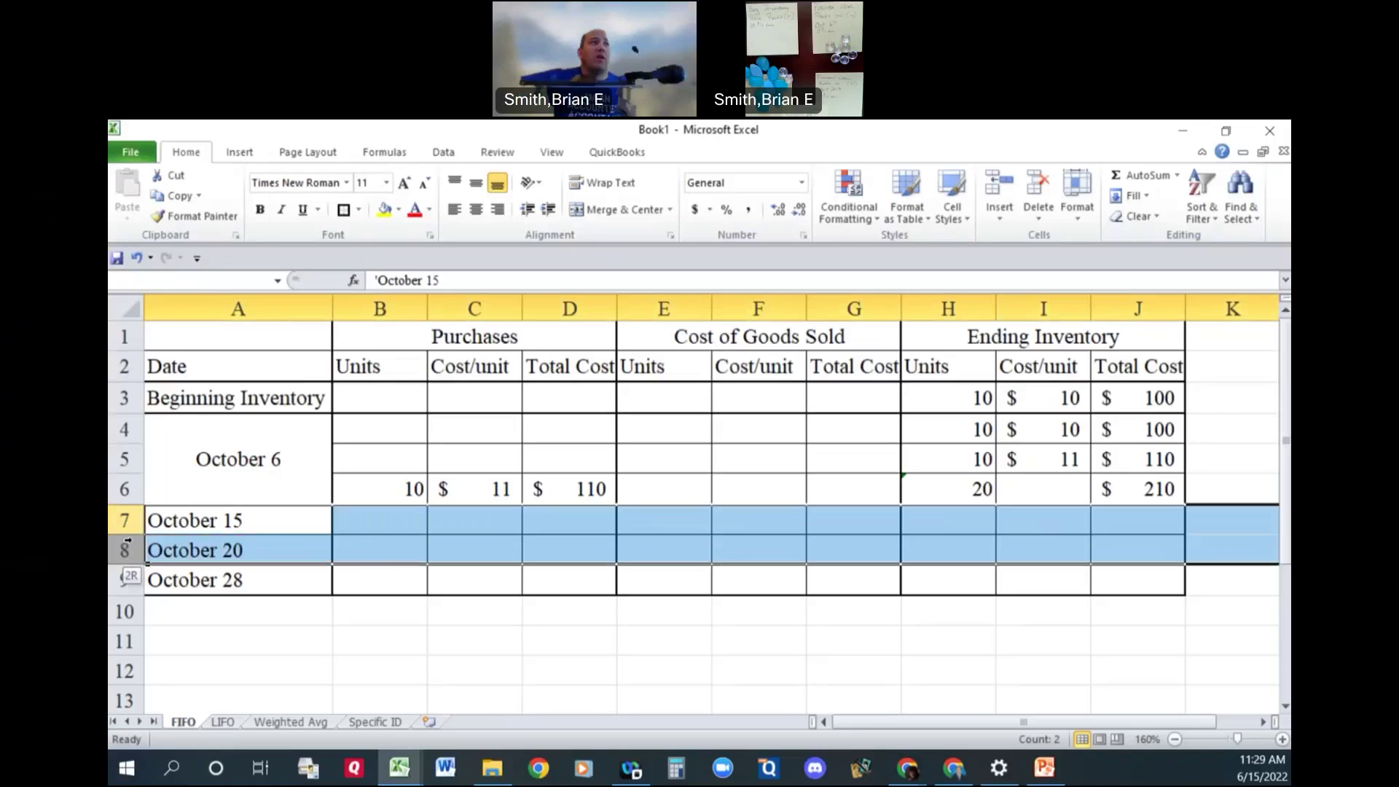
right_click(128, 545)
left_click(186, 408)
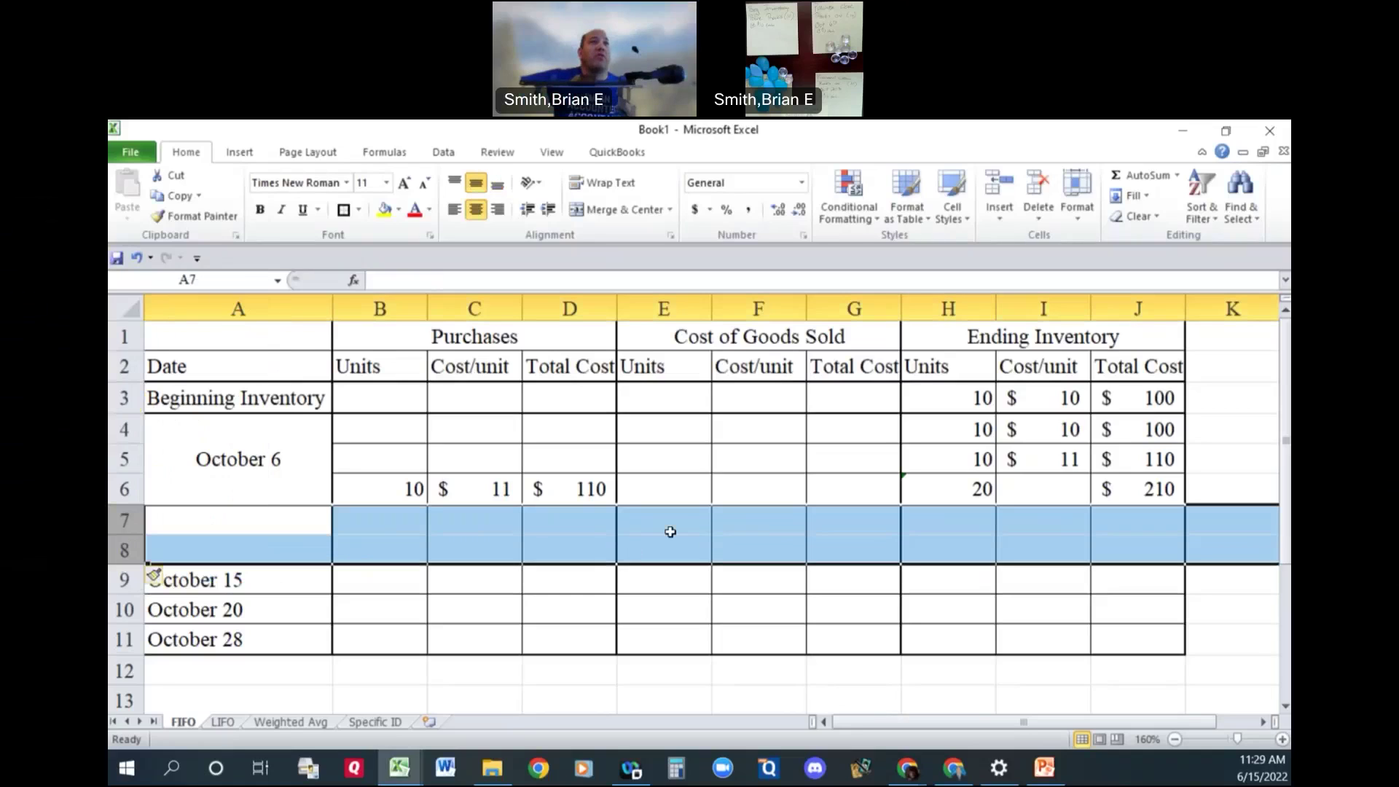
left_click(672, 526)
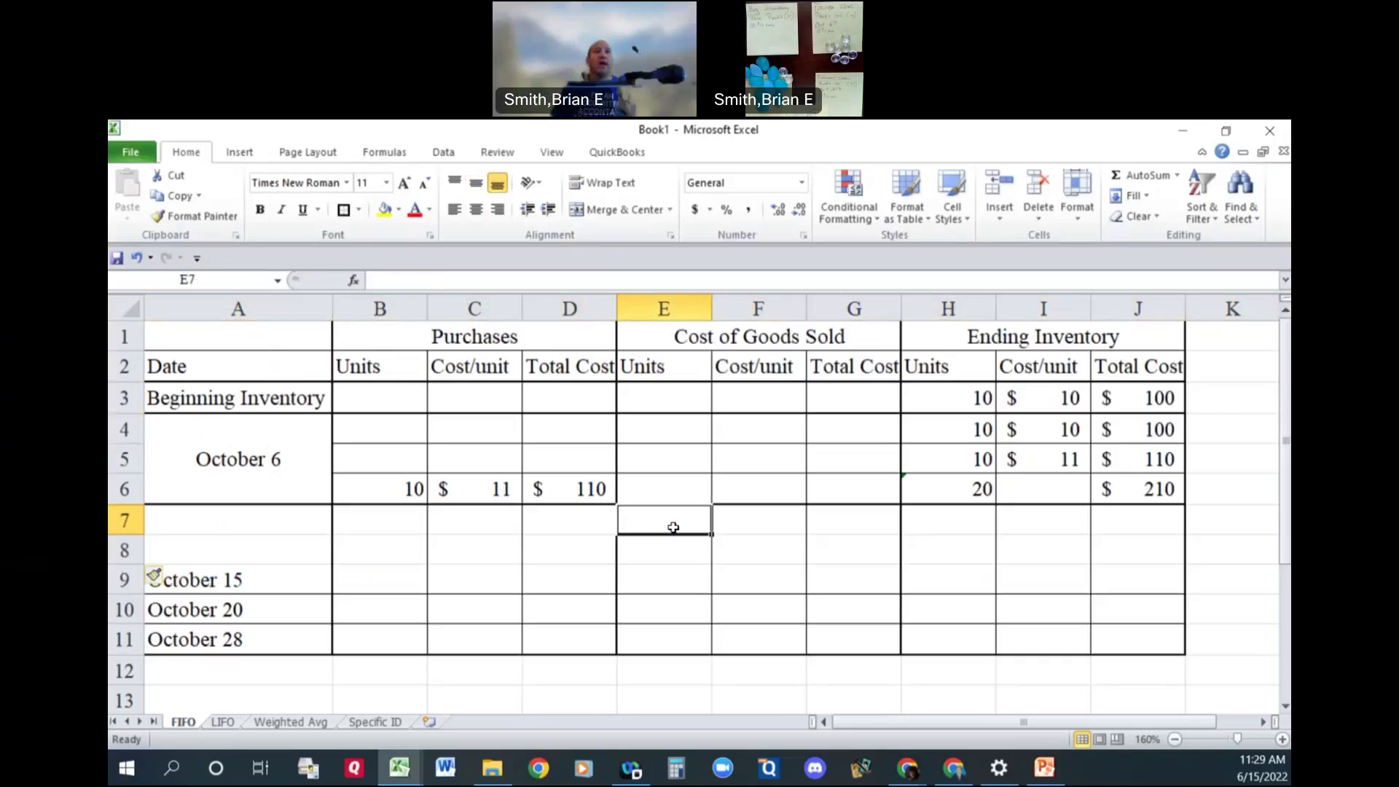
type("10")
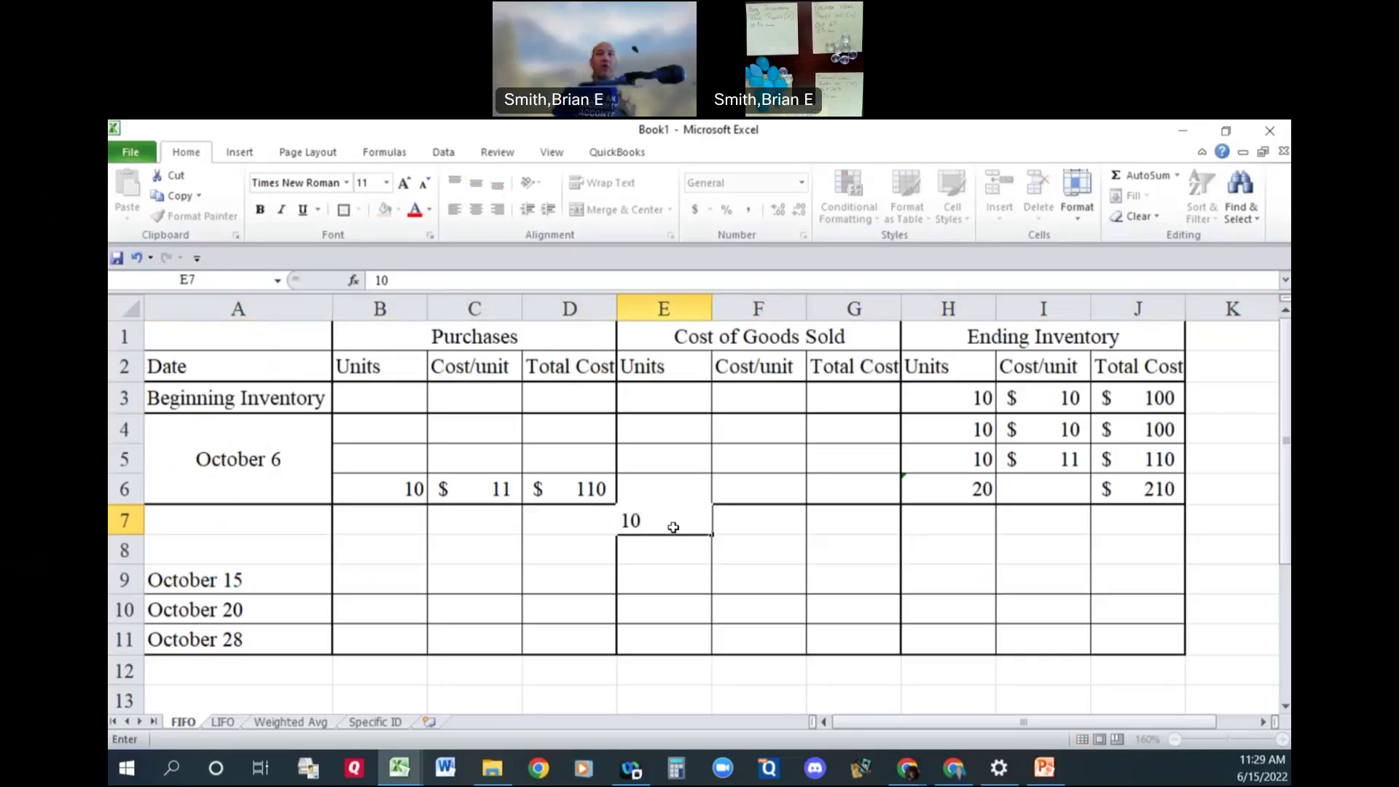
key("Tab")
type("10")
key("Tab")
type("=")
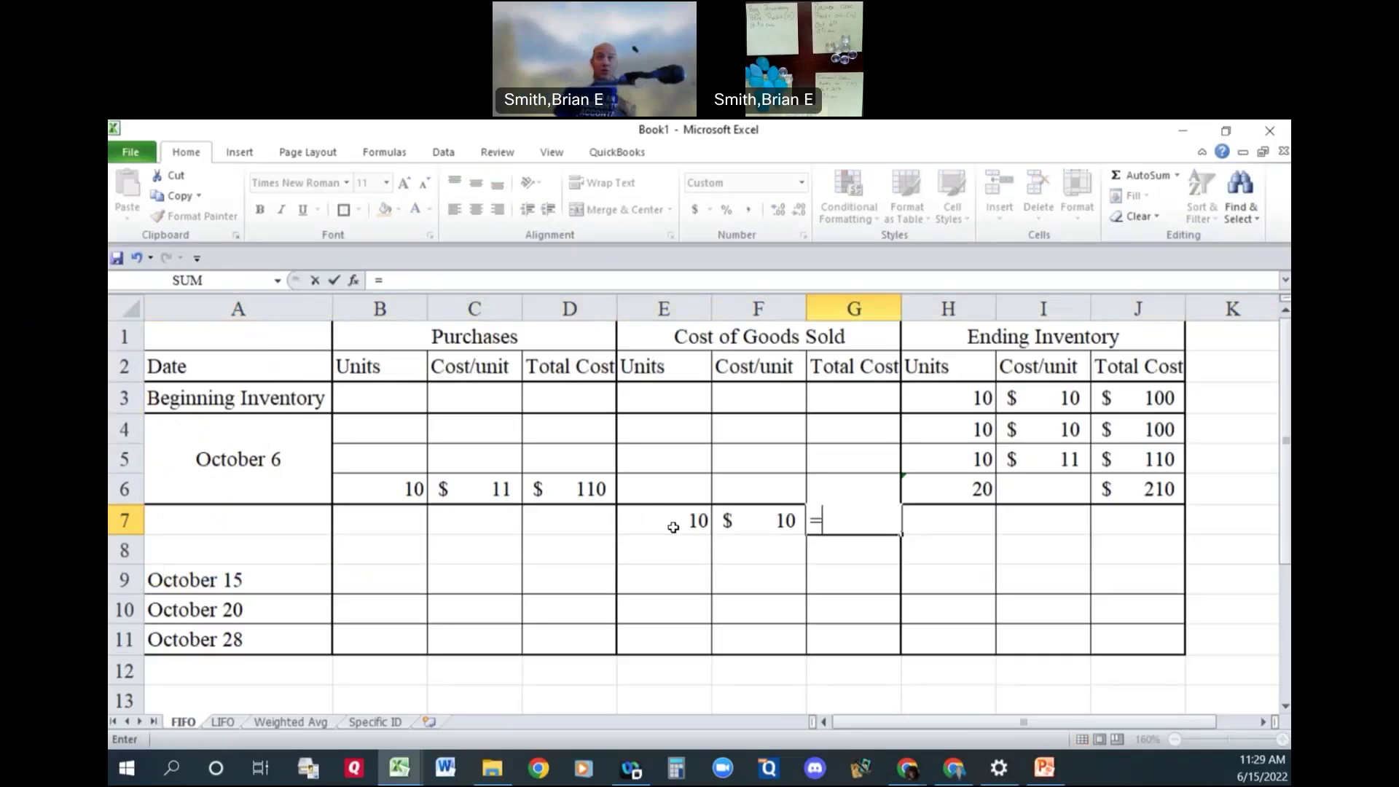
key("Left")
key("Left")
key("Left")
key("Right")
type("*")
key("Left")
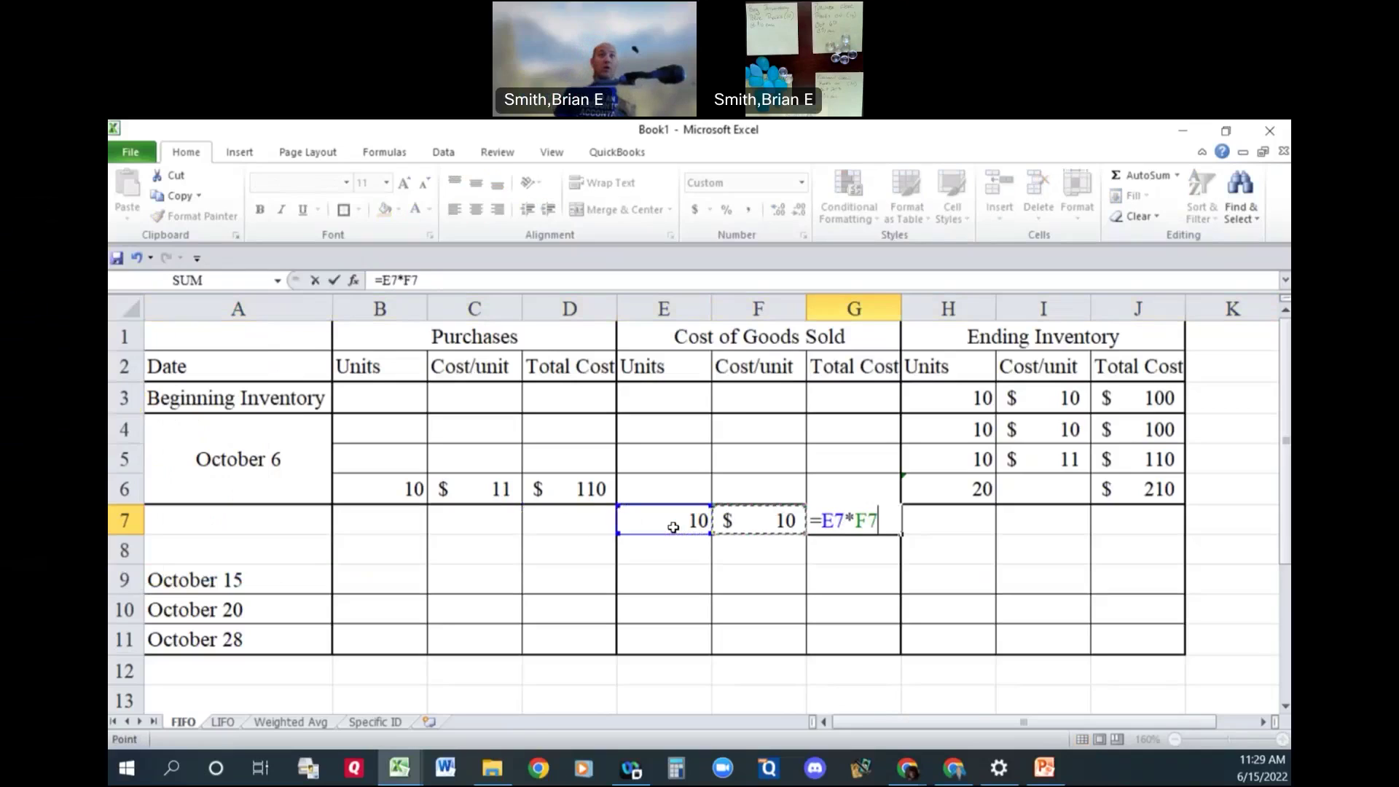
key("Return")
Record 2 units sold at $11 with total =E8*F8 ($22).
type("2")
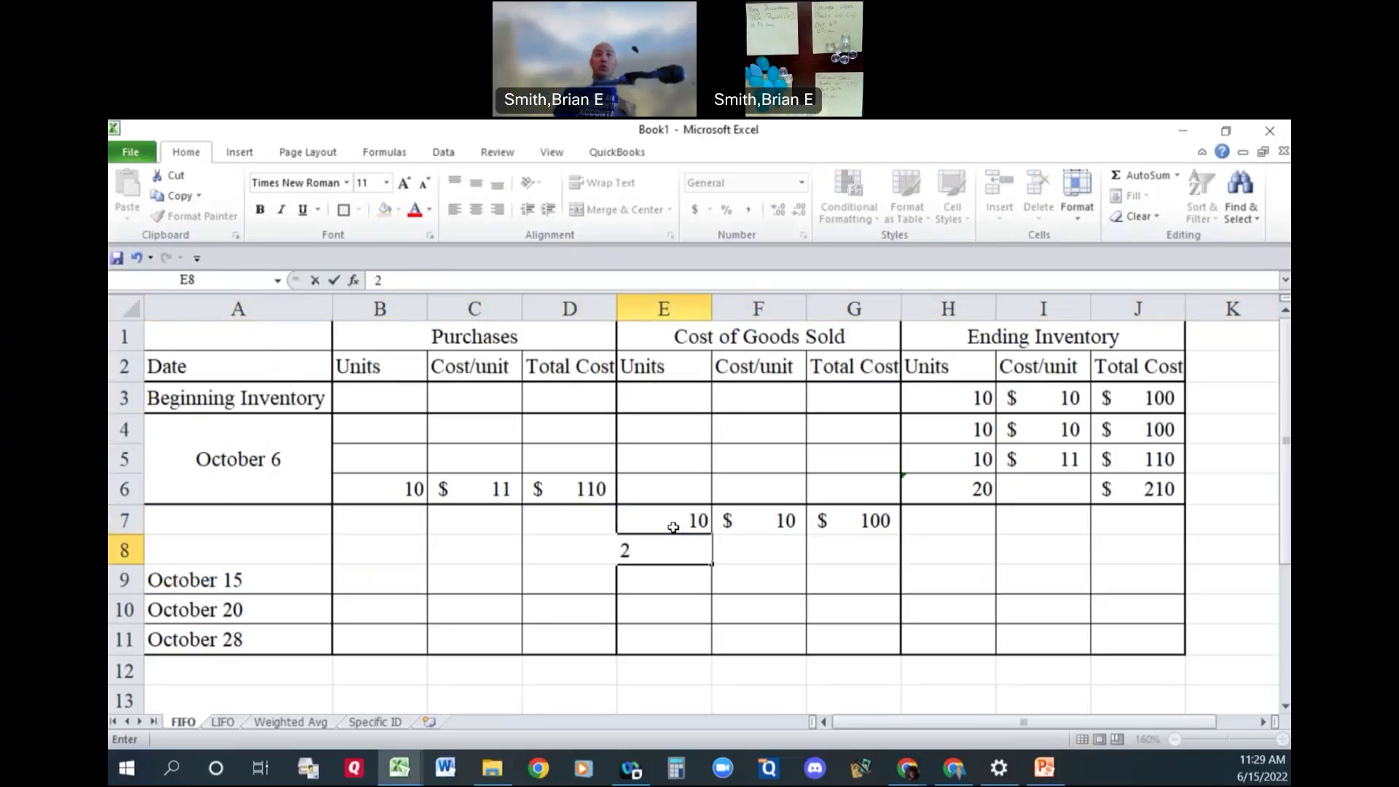
key("Tab")
key("Tab")
key("Left")
type("11")
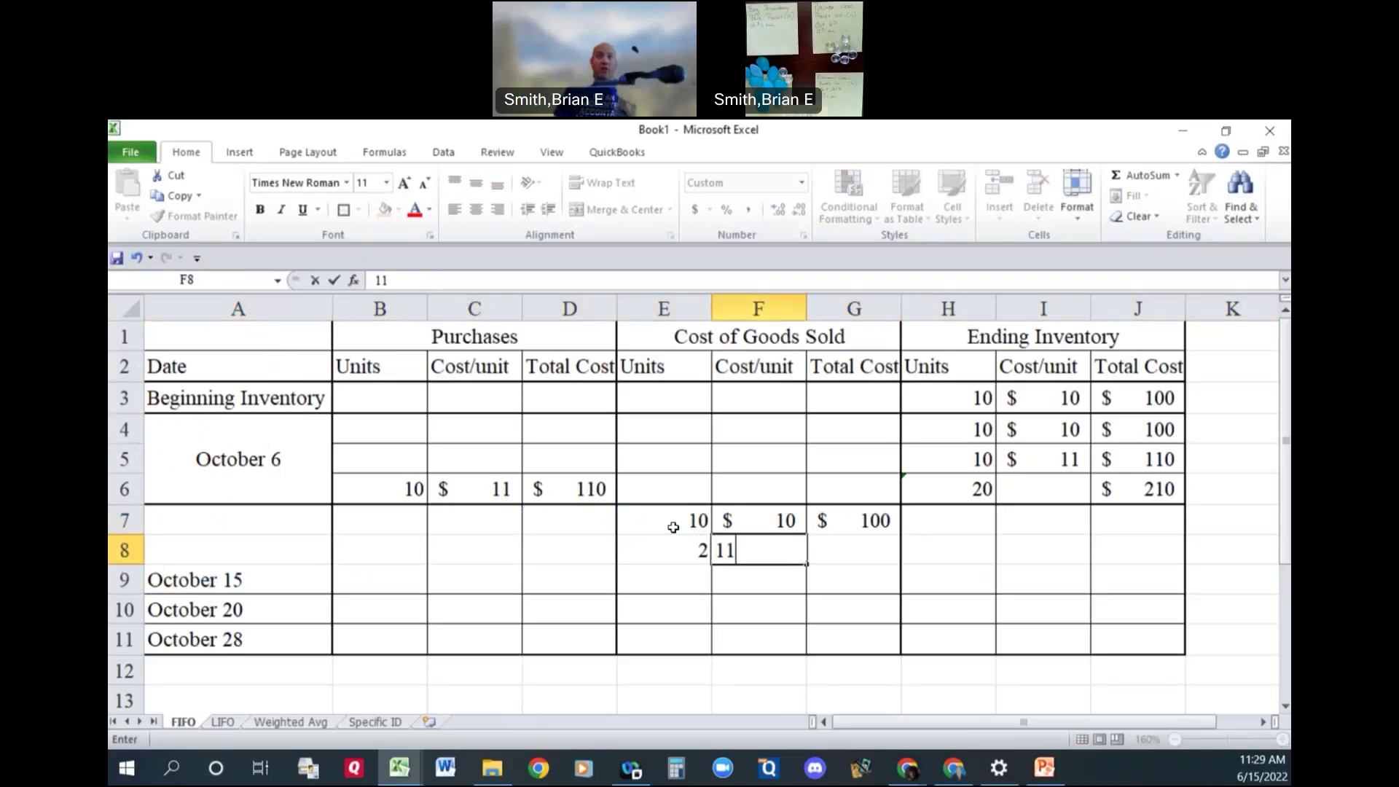
key("Tab")
type("=")
key("Left")
key("Left")
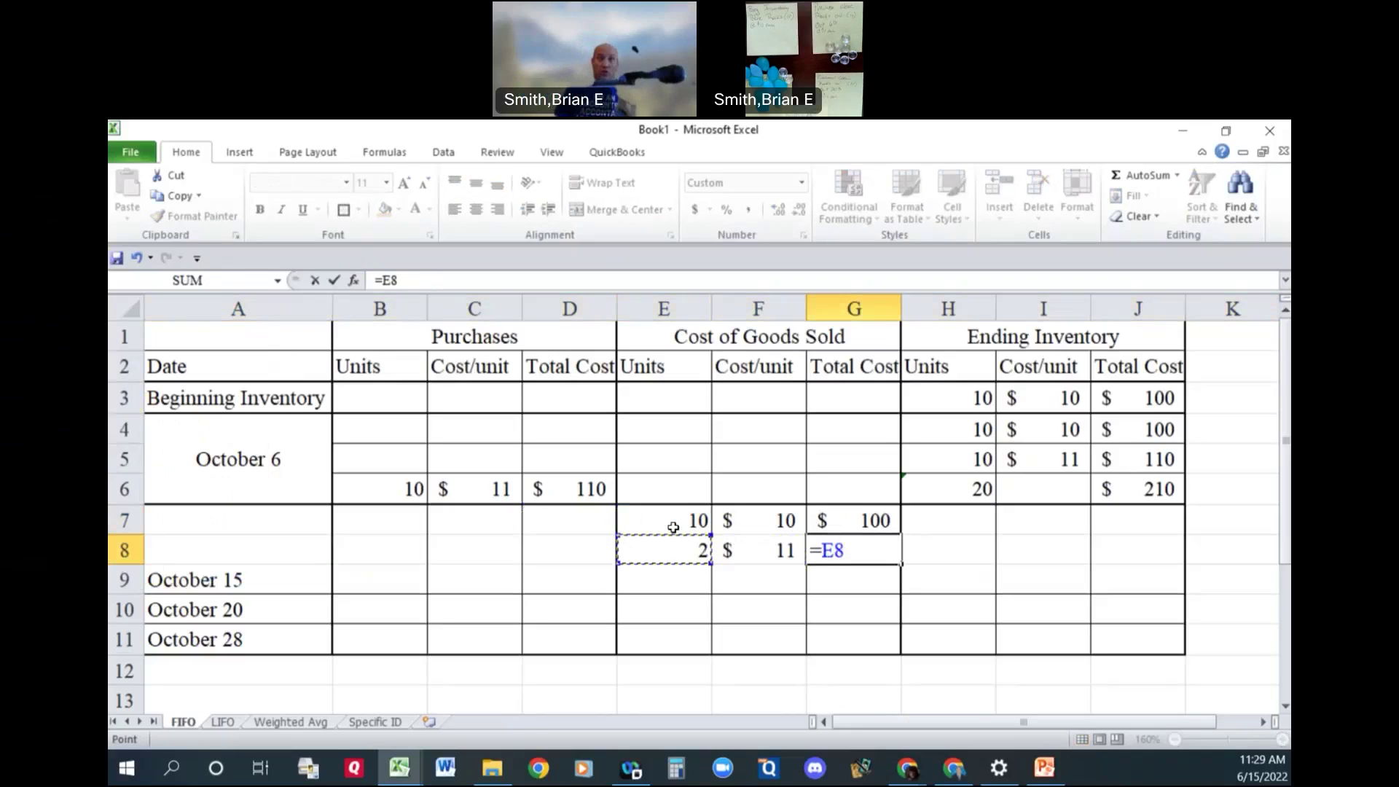
type("*")
key("Left")
key("Return")
Total cost of goods sold with =SUM(G7:G8) for $122 and =SUM(E7:E8) for 12 units.
key("Tab")
key("Tab")
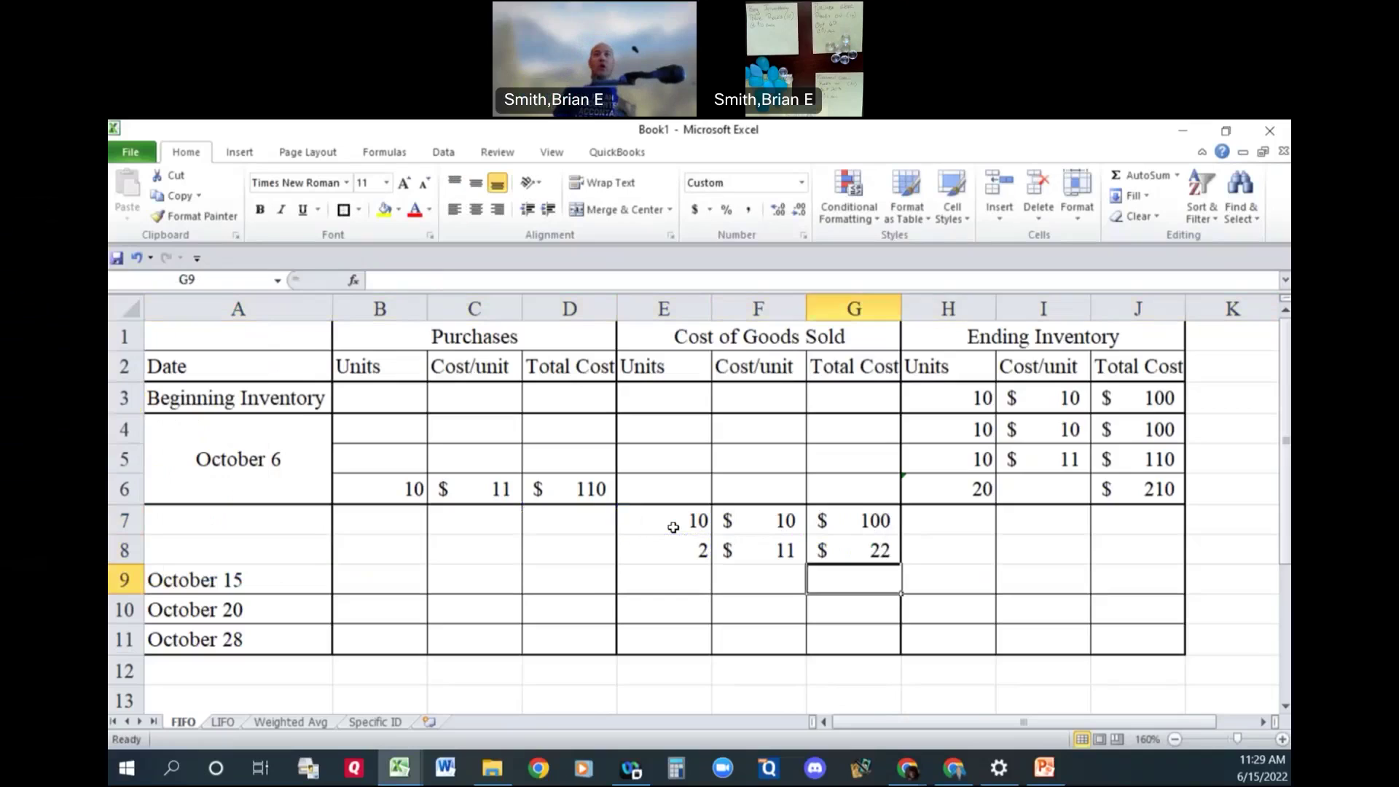
key("Tab")
key("Left")
type("=sum(")
key("Up")
key("Up")
key("shift+Down")
key("Return")
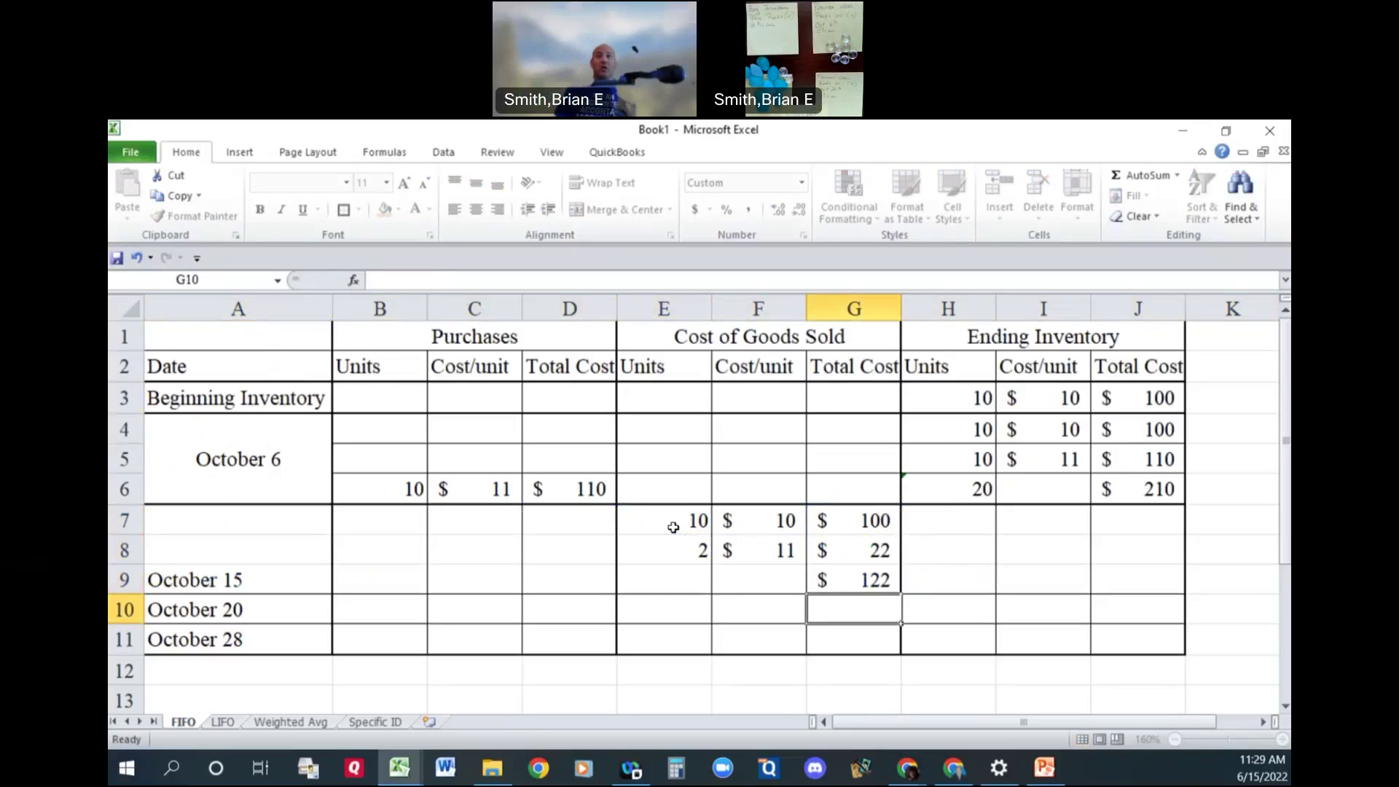
key("Up")
key("Left")
key("Left")
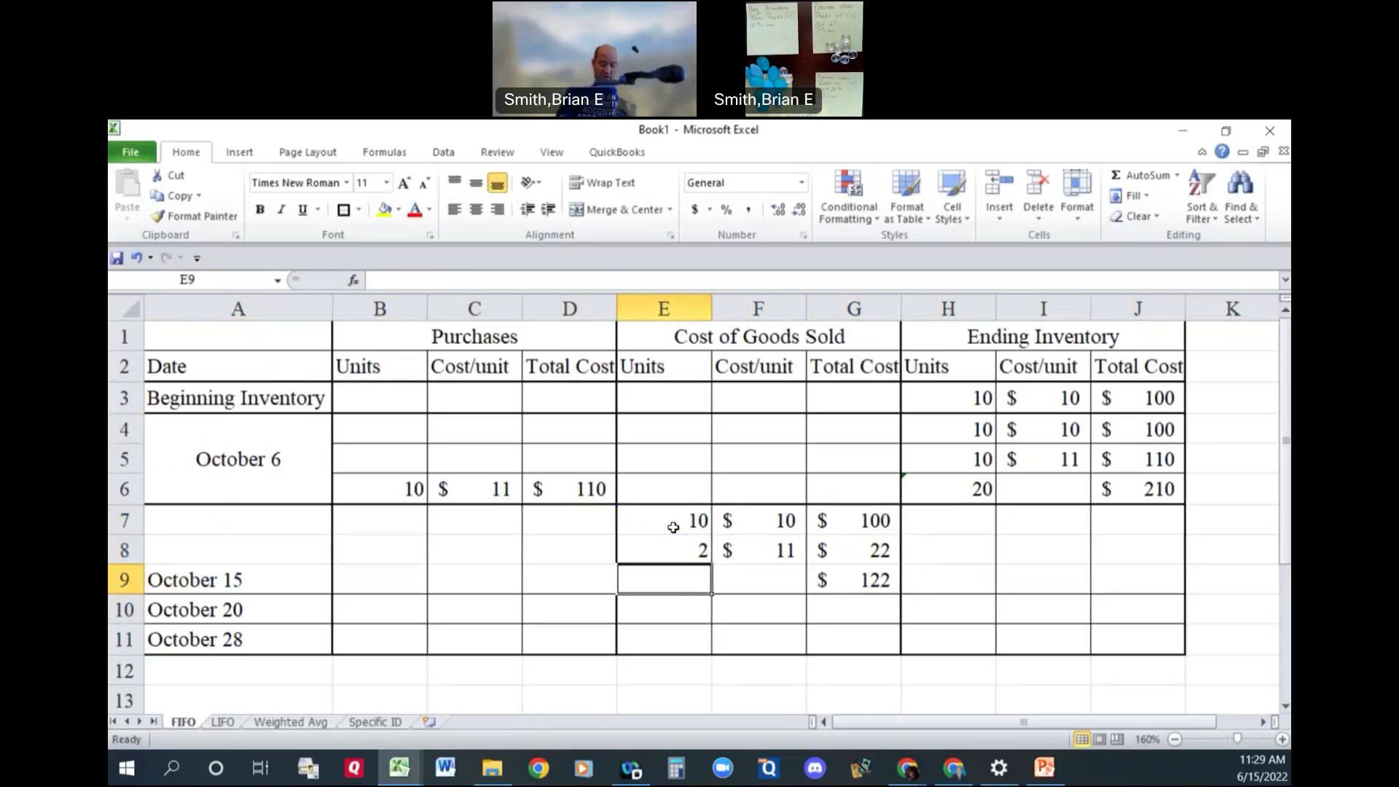
type("=sum(")
key("Up")
key("Up")
key("shift+Down")
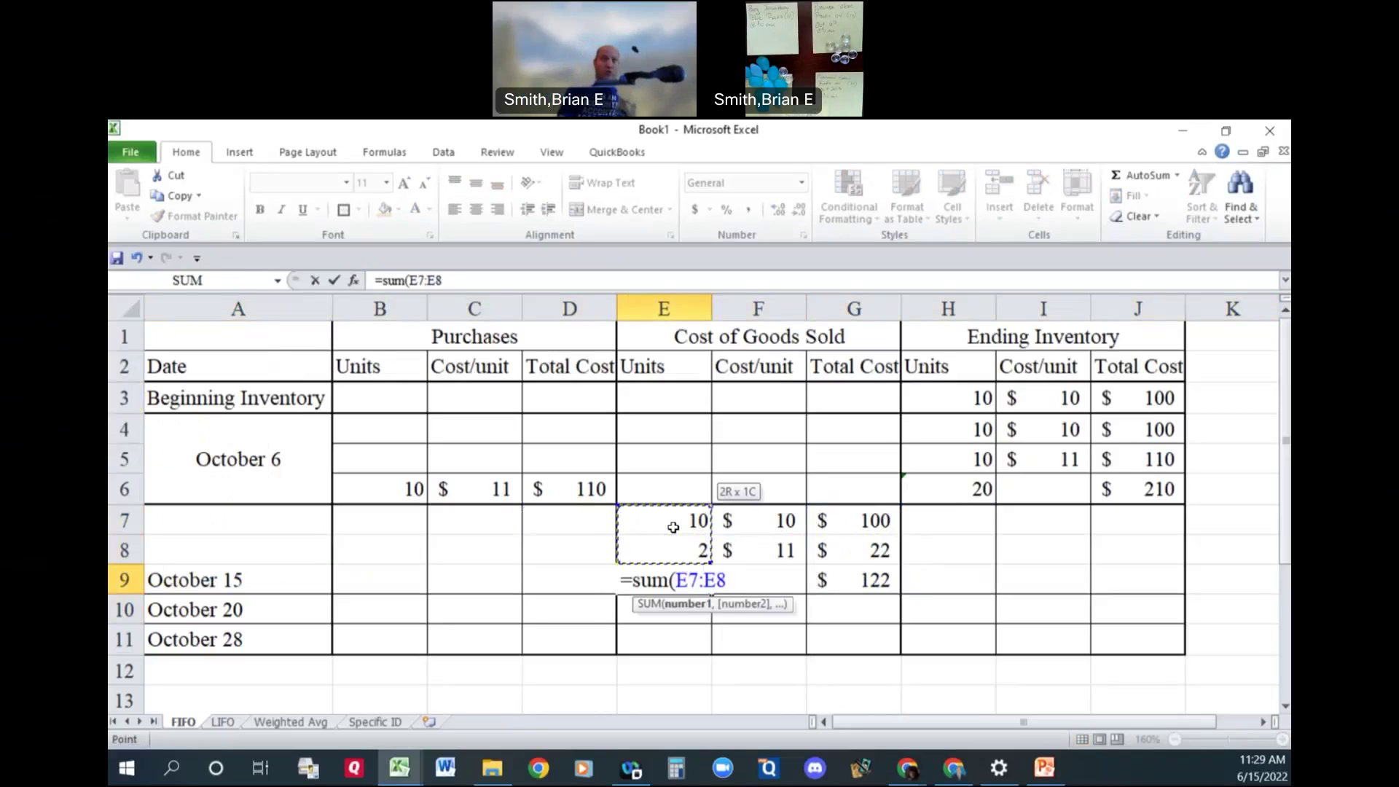
key("Return")
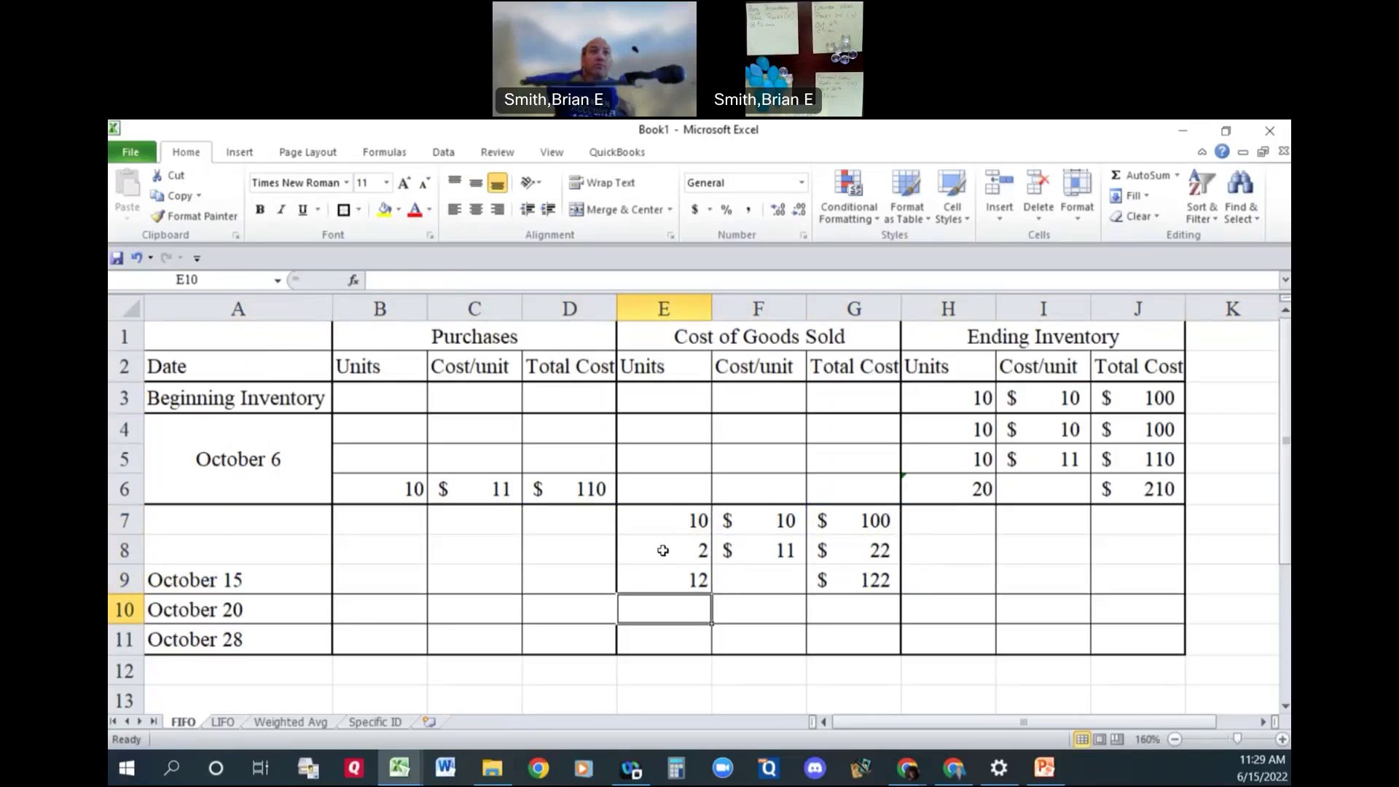
Add a bottom border under the second goods-sold line E8:G8.
left_click_drag(663, 550, 810, 550)
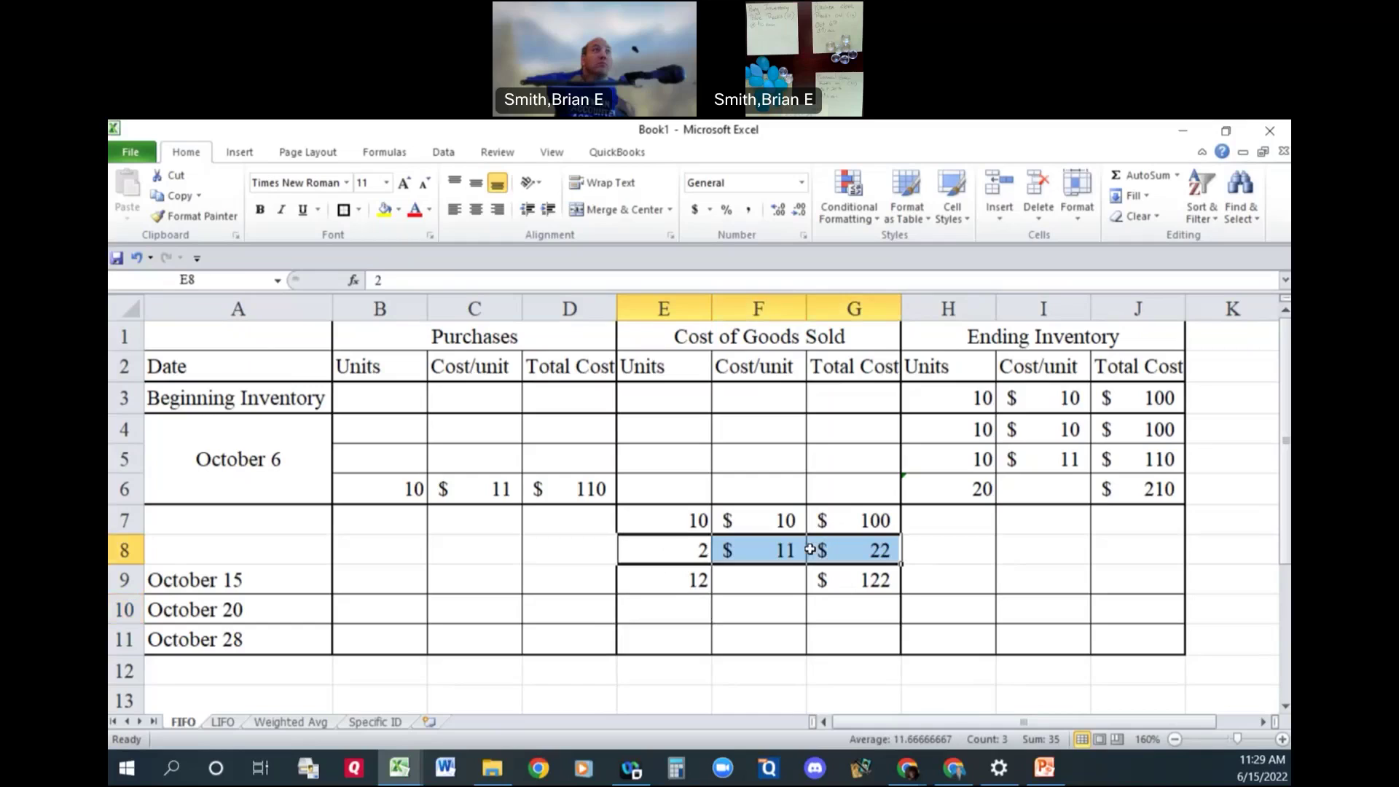
left_click(359, 210)
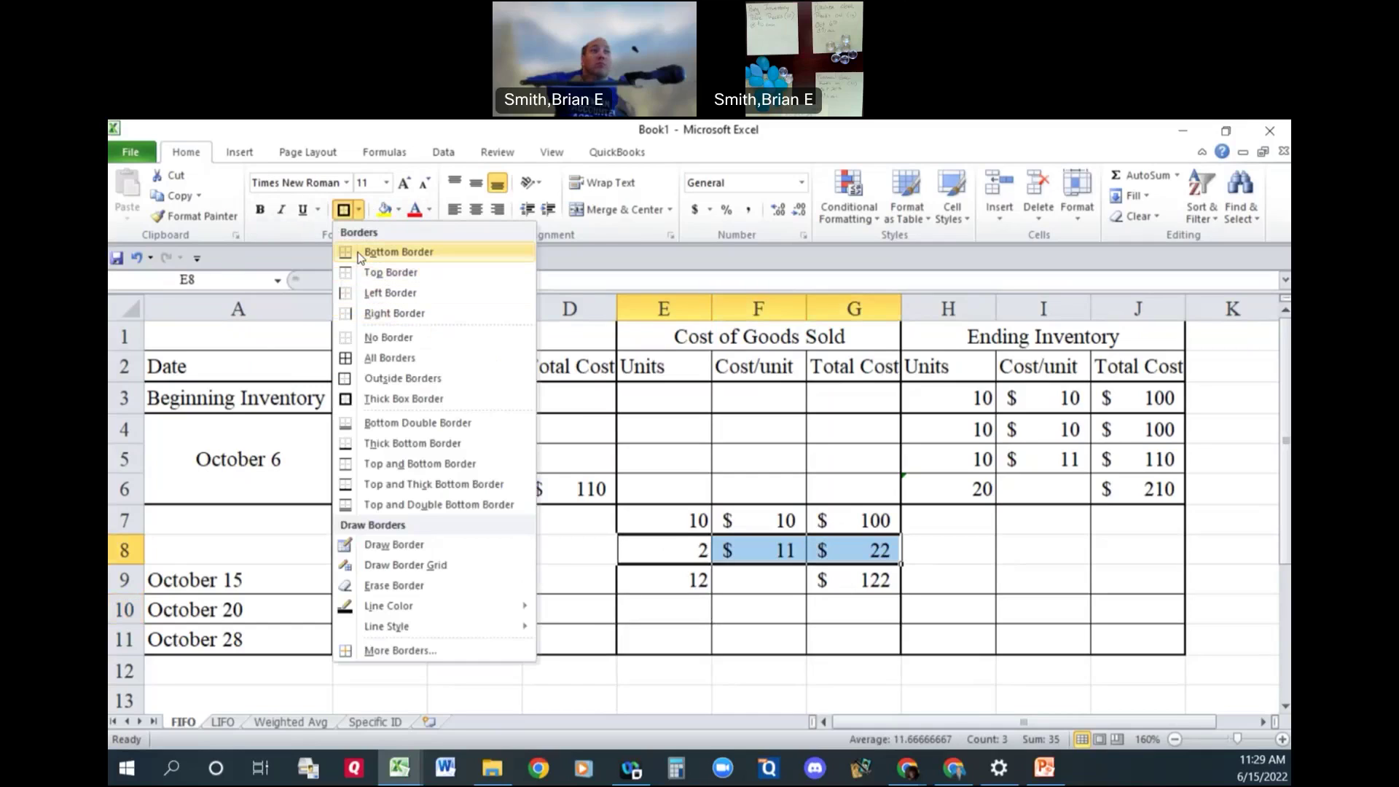
left_click(361, 253)
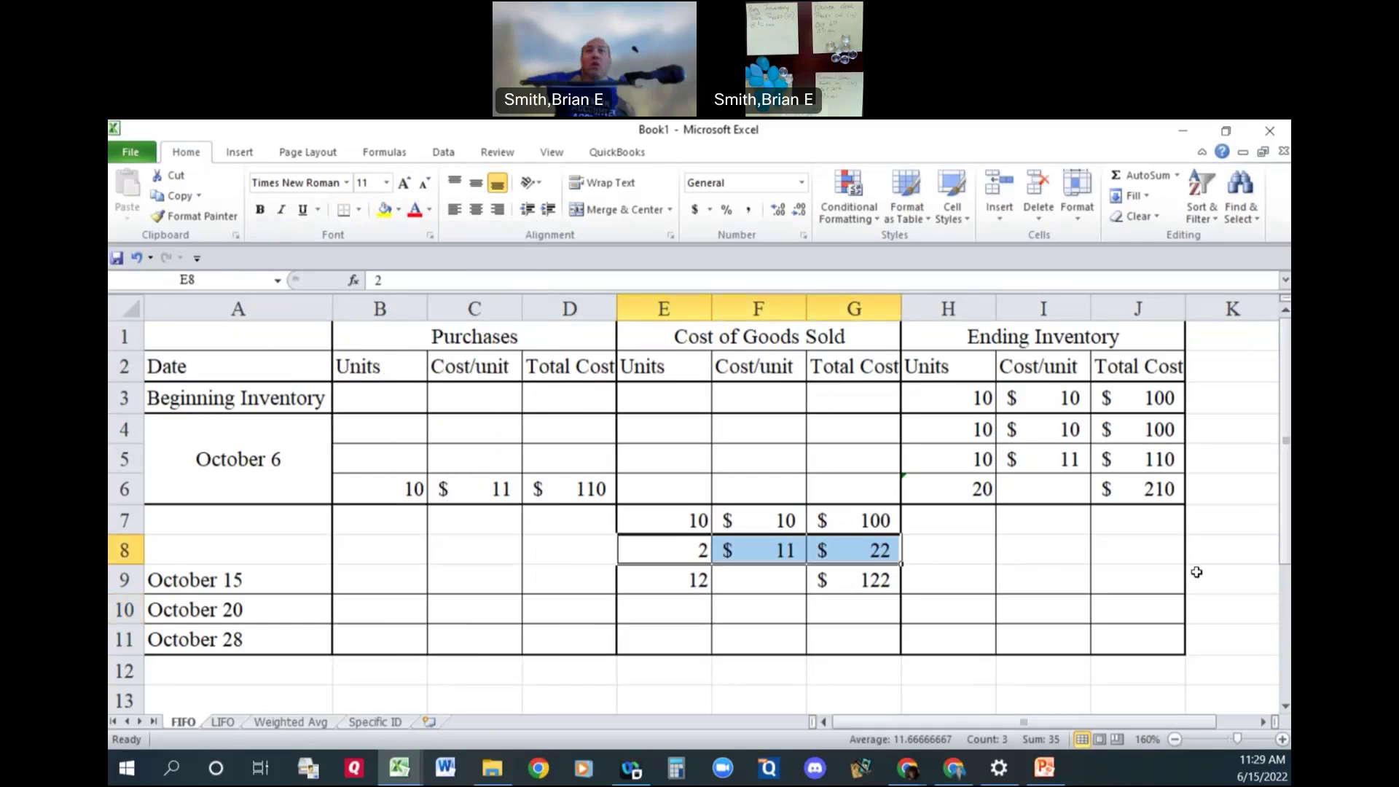
Record 0 remaining units at $10 in row 7, with =H7*I7 giving a $0 total.
left_click(948, 521)
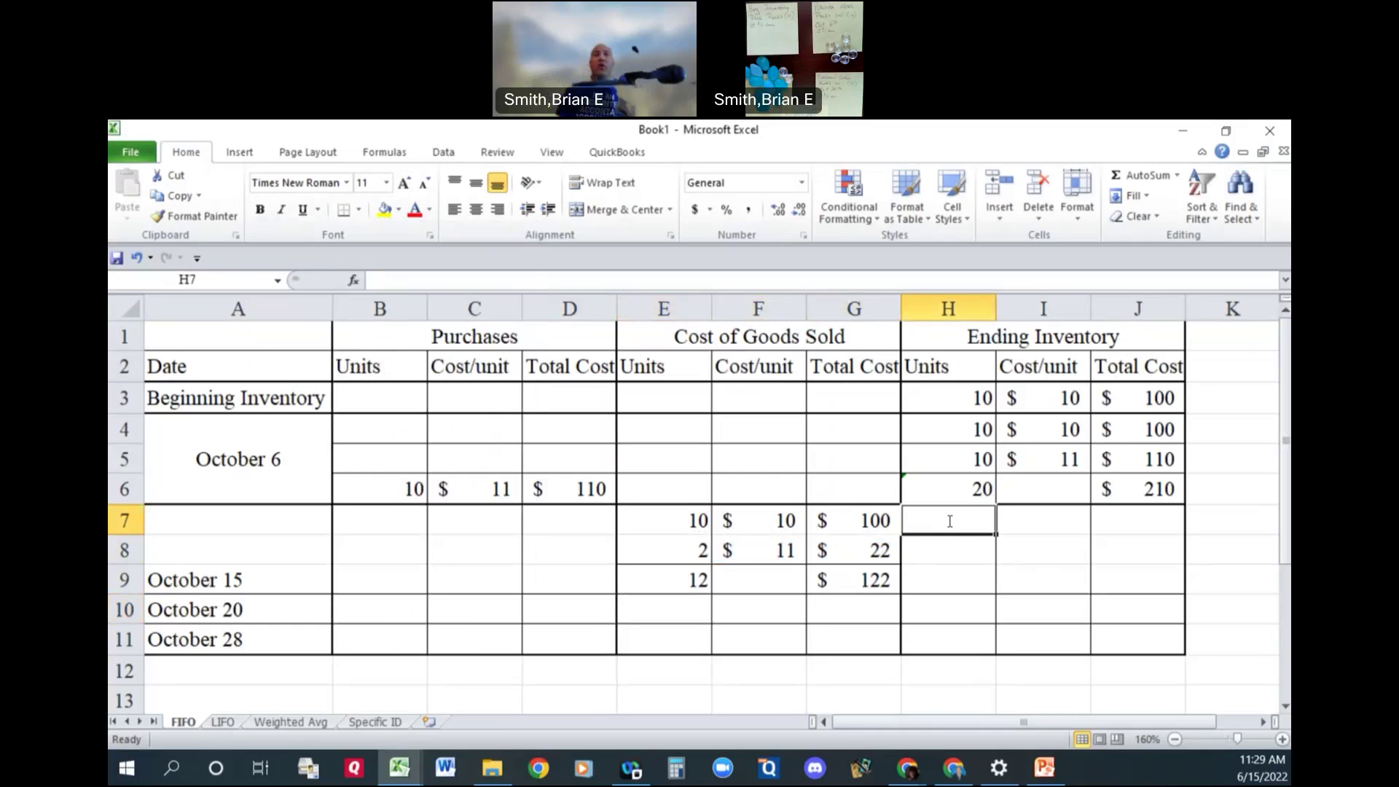
type("0")
key("Tab")
type("10")
key("Tab")
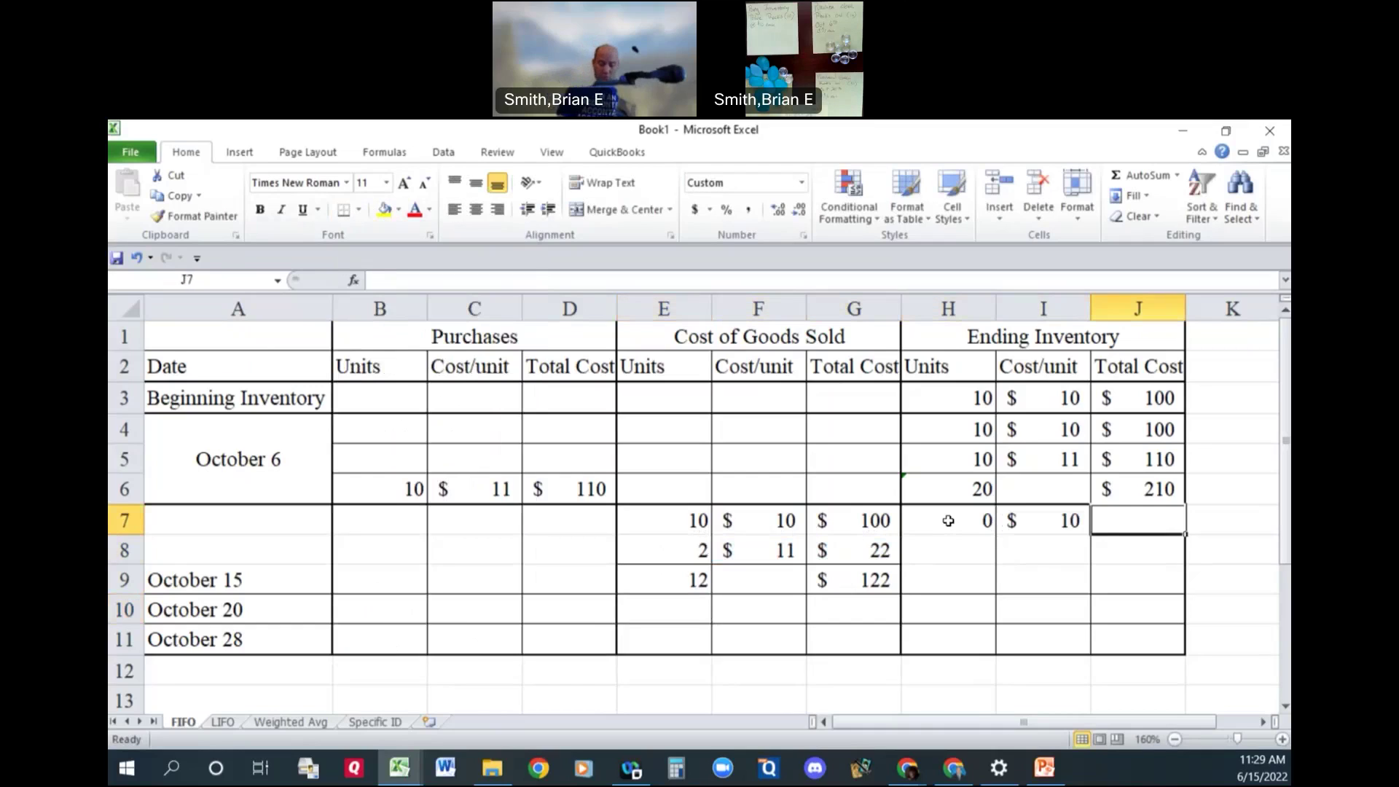
type("=")
left_click(948, 522)
type("*")
key("Left")
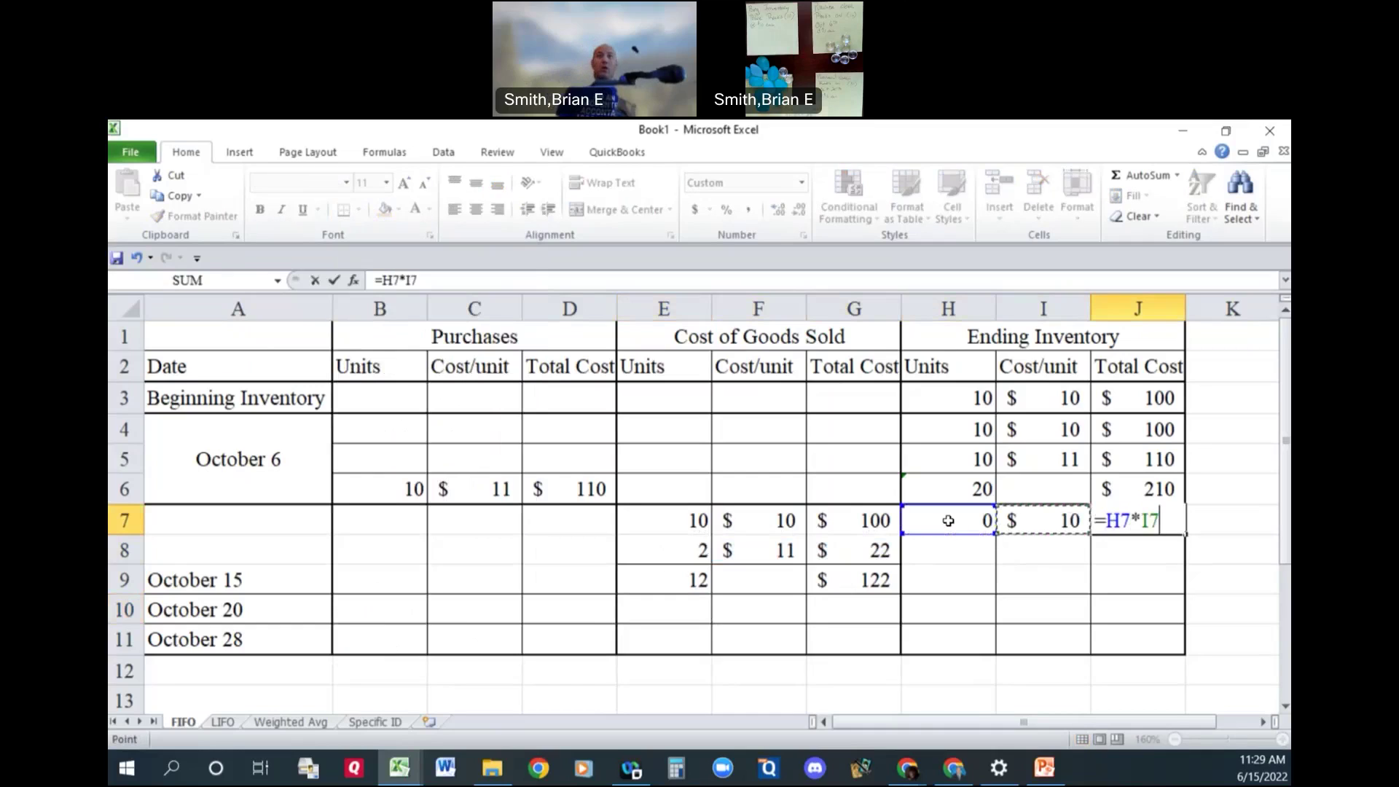
key("Return")
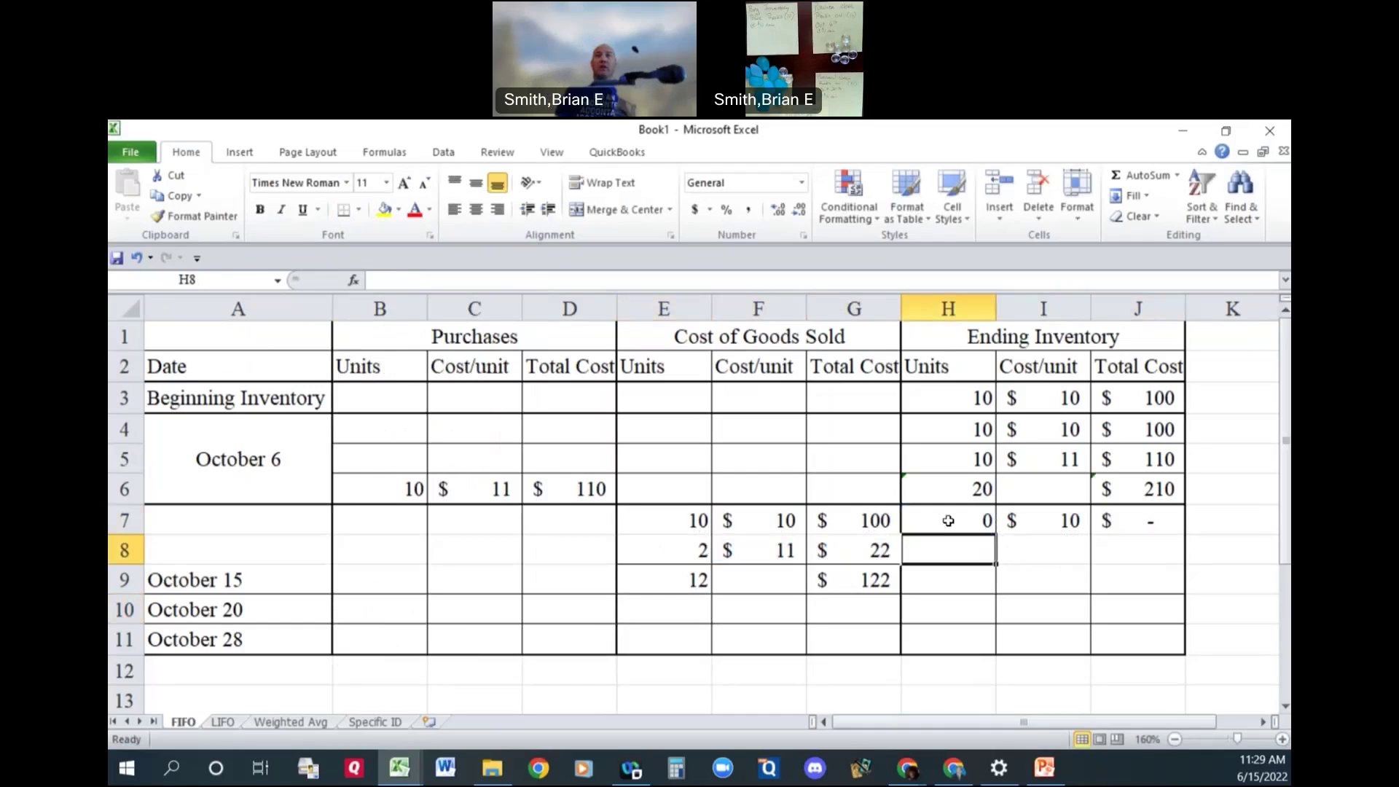
Enter =H5-E8 in H8 to show the 8 remaining units.
key("Up")
key("Up")
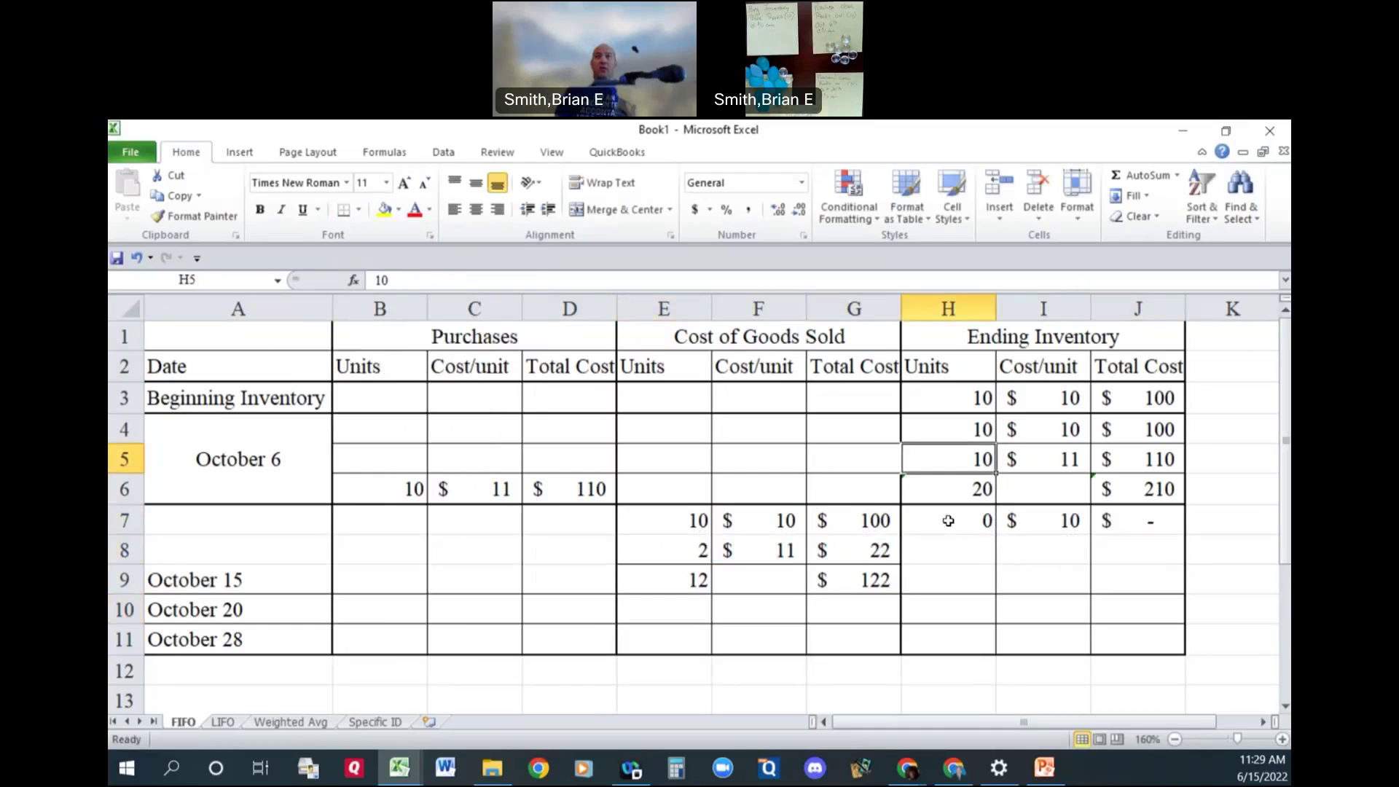
key("Down")
key("Down")
key("Left")
key("Left")
key("Left")
key("Right")
key("Right")
key("Right")
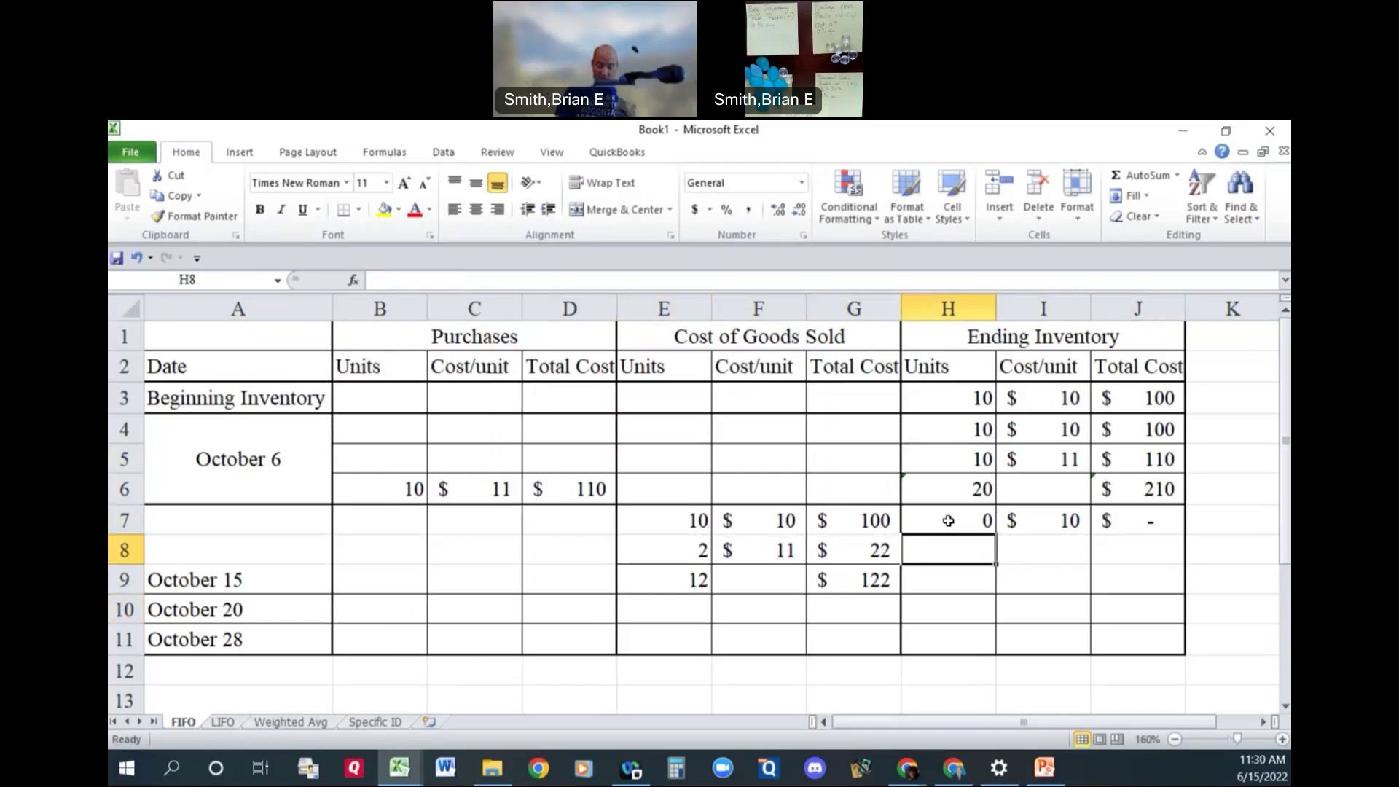
type("=")
key("Up")
key("Up")
key("Up")
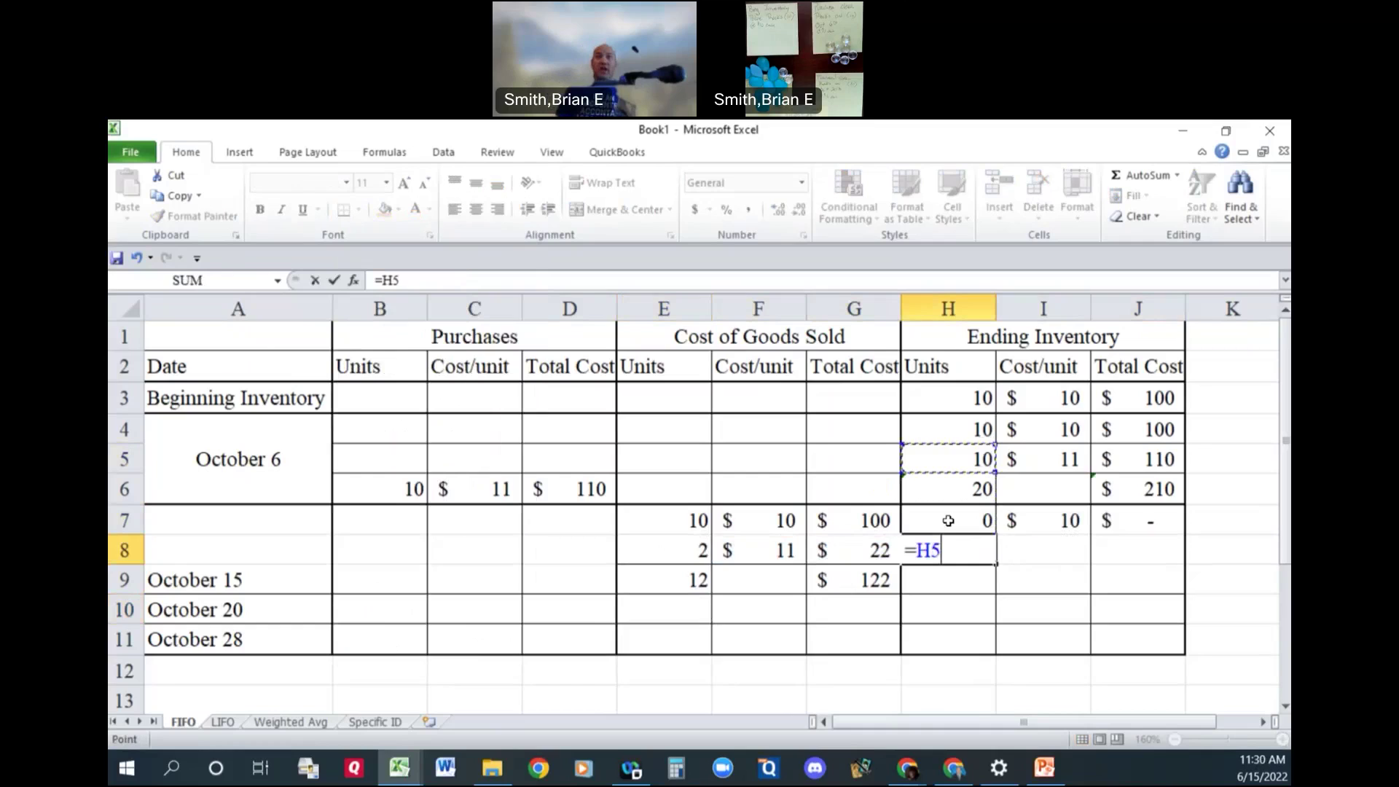
type("-")
key("Left")
key("Left")
key("Left")
key("Return")
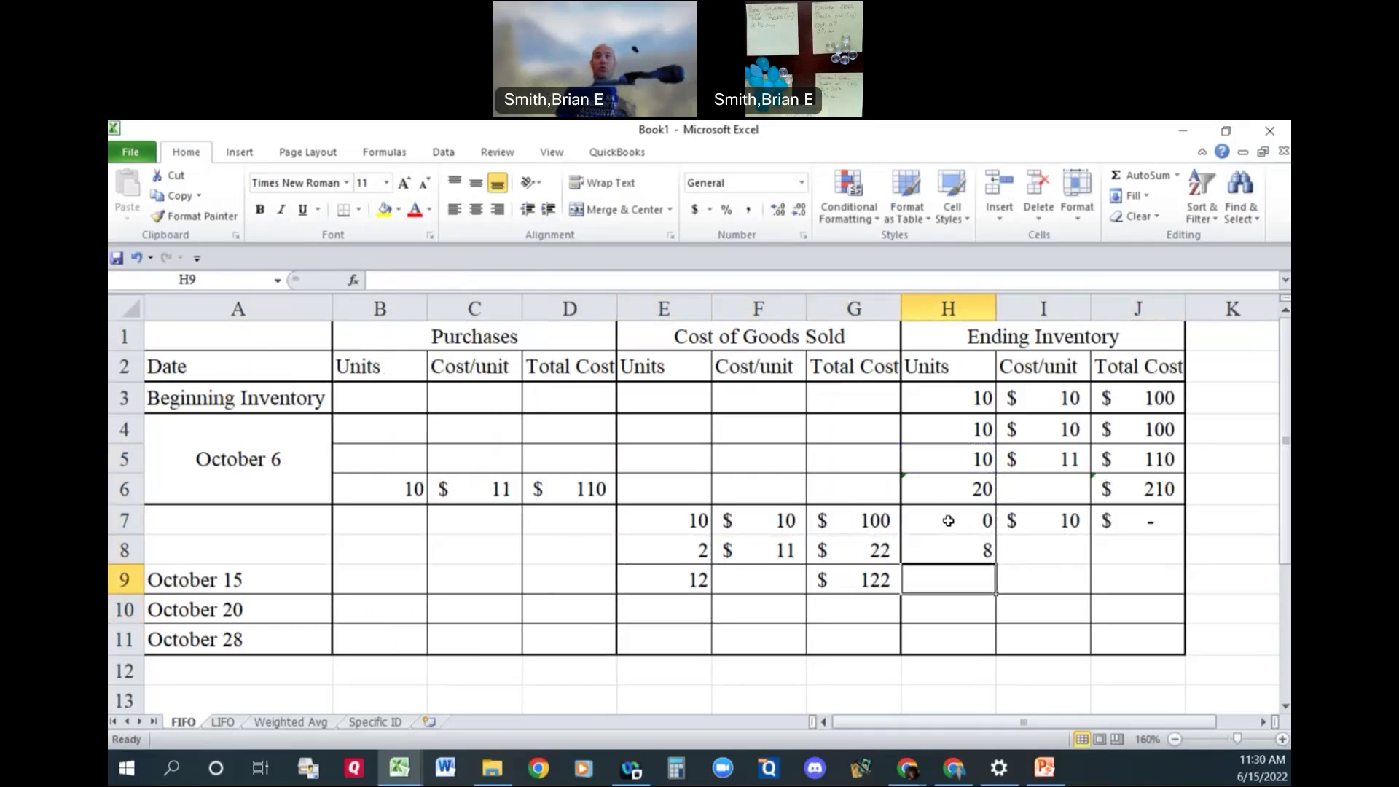
key("Up")
Enter the $11 unit cost in I8 and =H8*I8 in J8 for an $88 total.
key("Right")
type("=")
key("BackSpace")
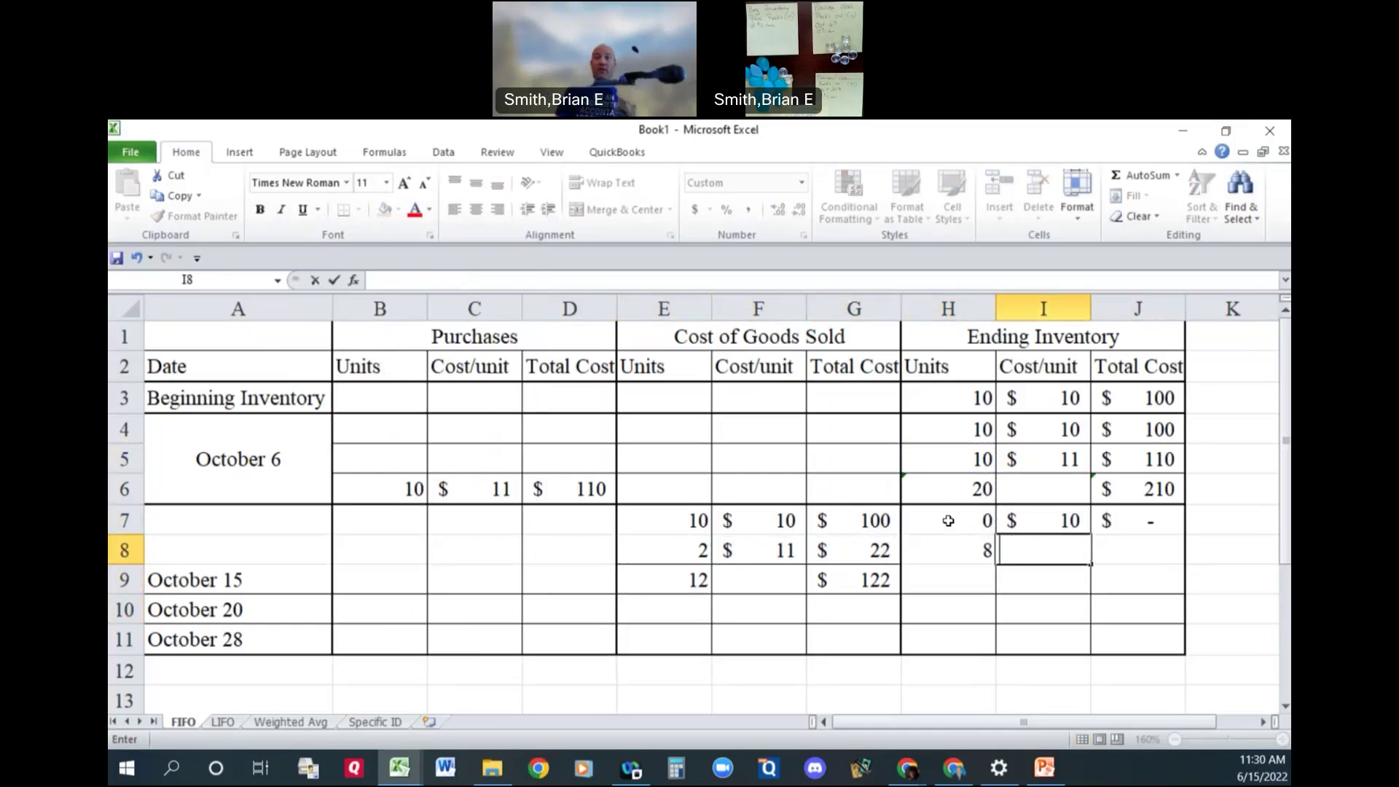
type("11")
key("Tab")
type("=")
key("Left")
key("Left")
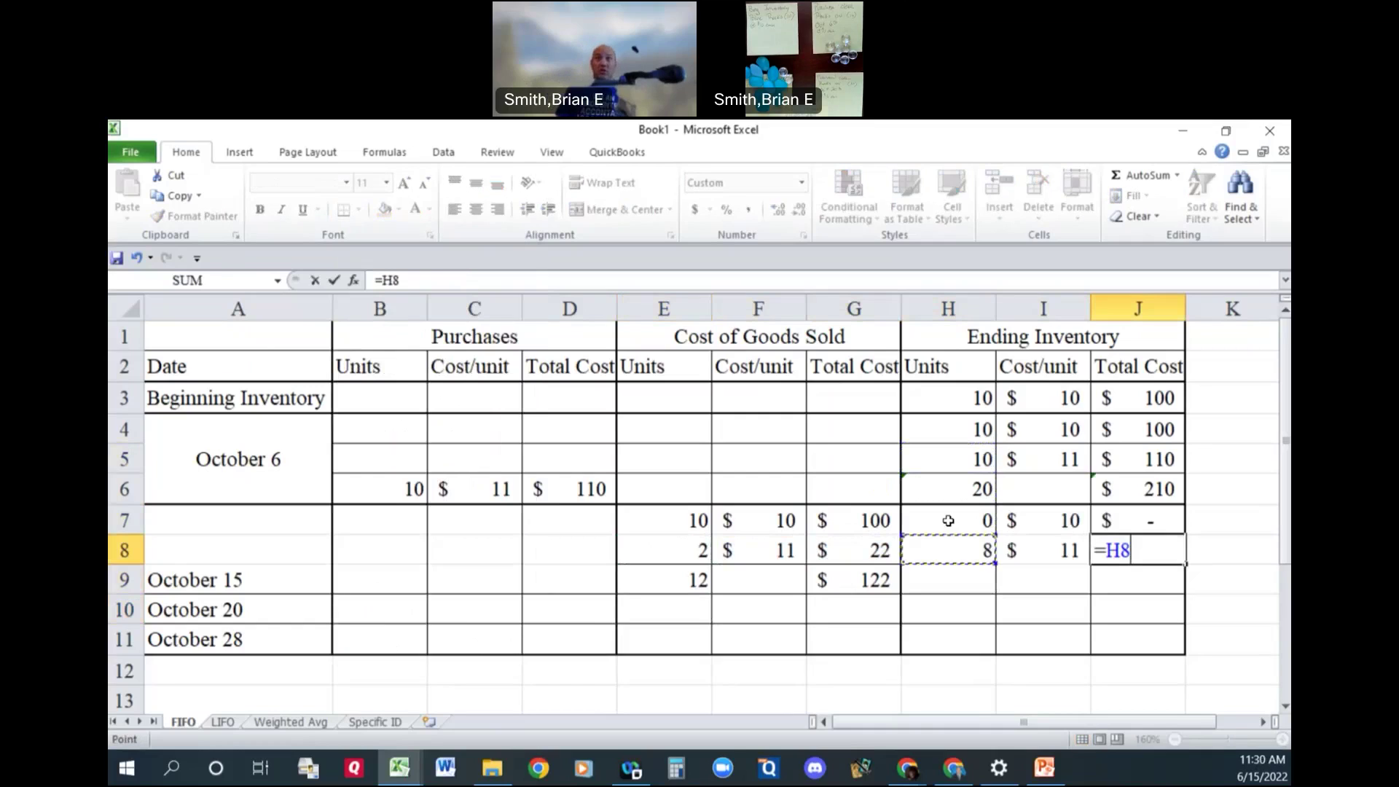
type("*-")
key("Left")
key("Return")
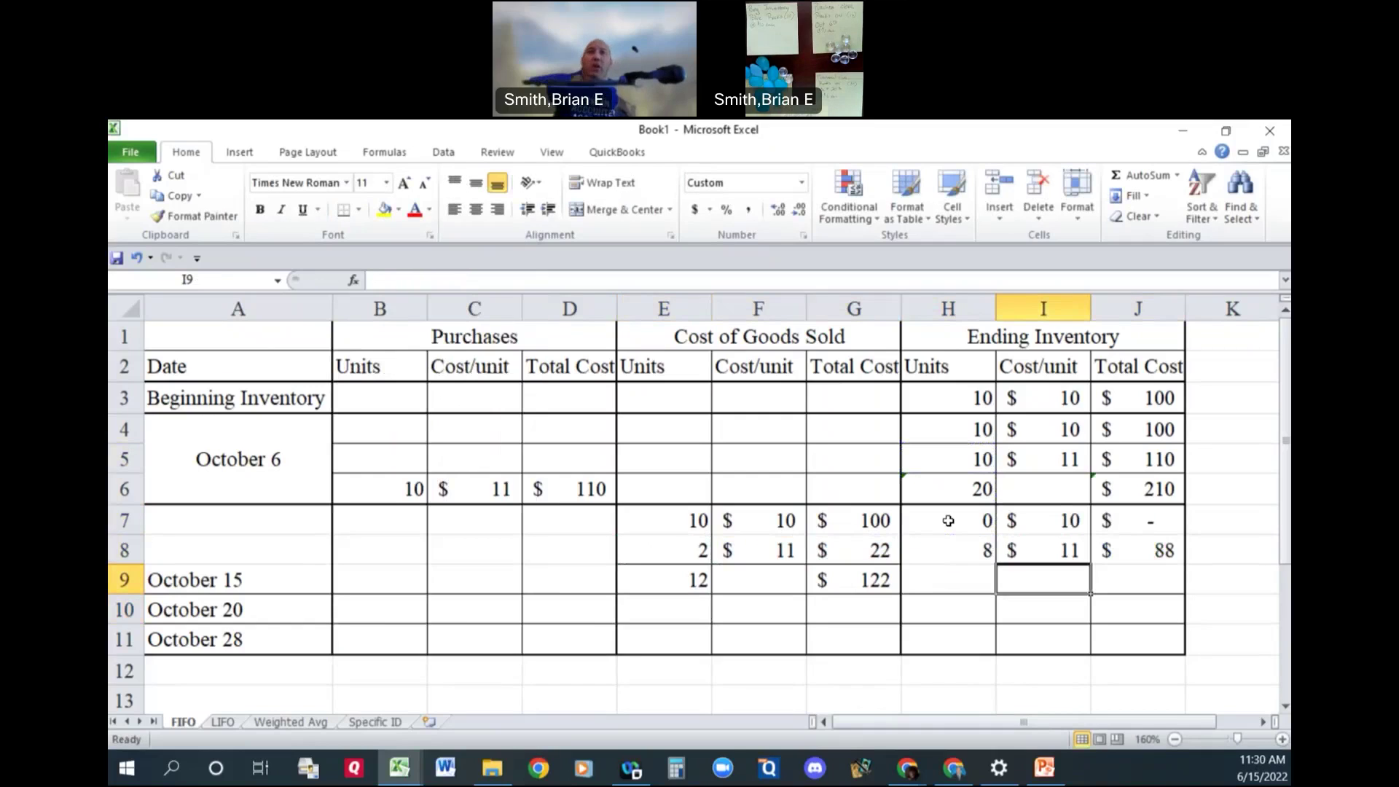
Add a bottom border under row 8's ending inventory cells H8:J8.
left_click_drag(949, 557, 1173, 552)
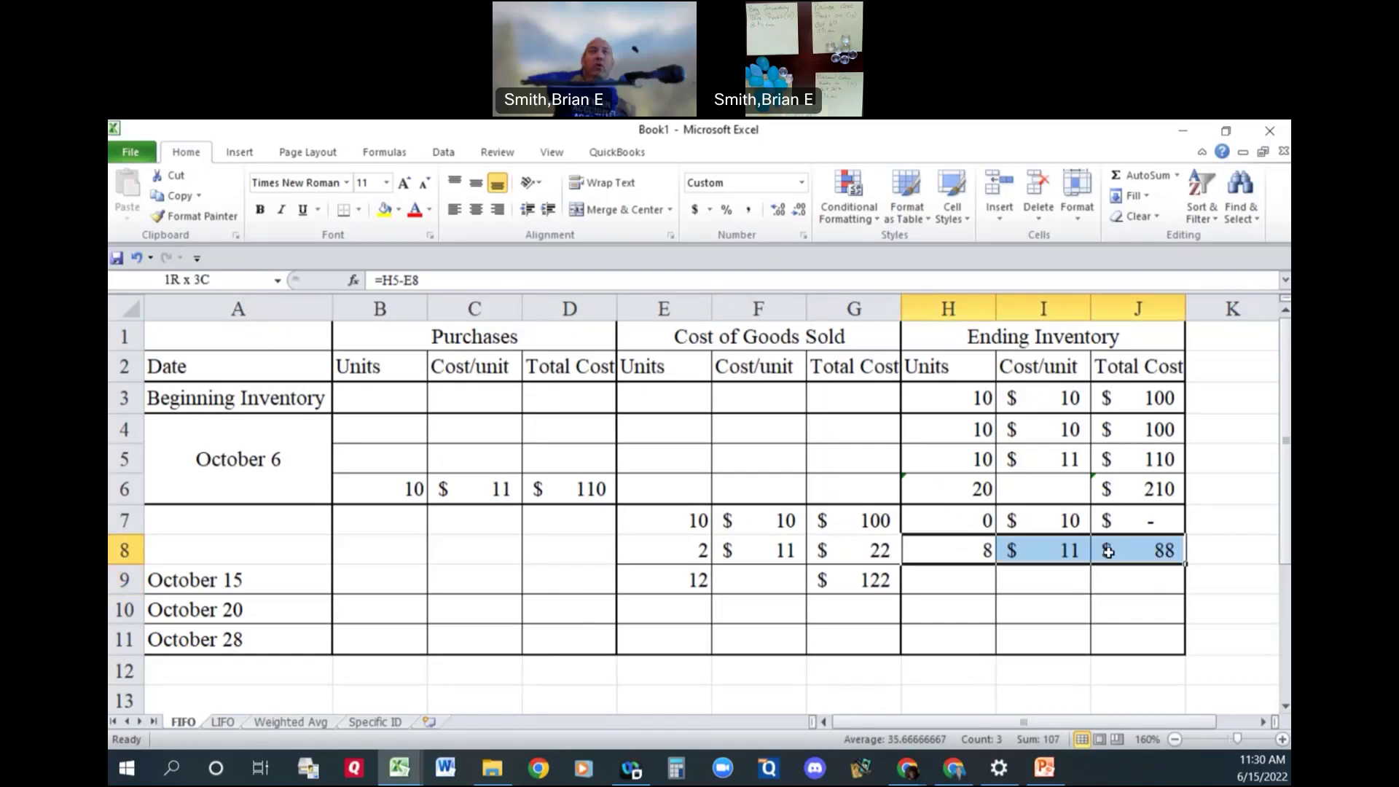
left_click(343, 212)
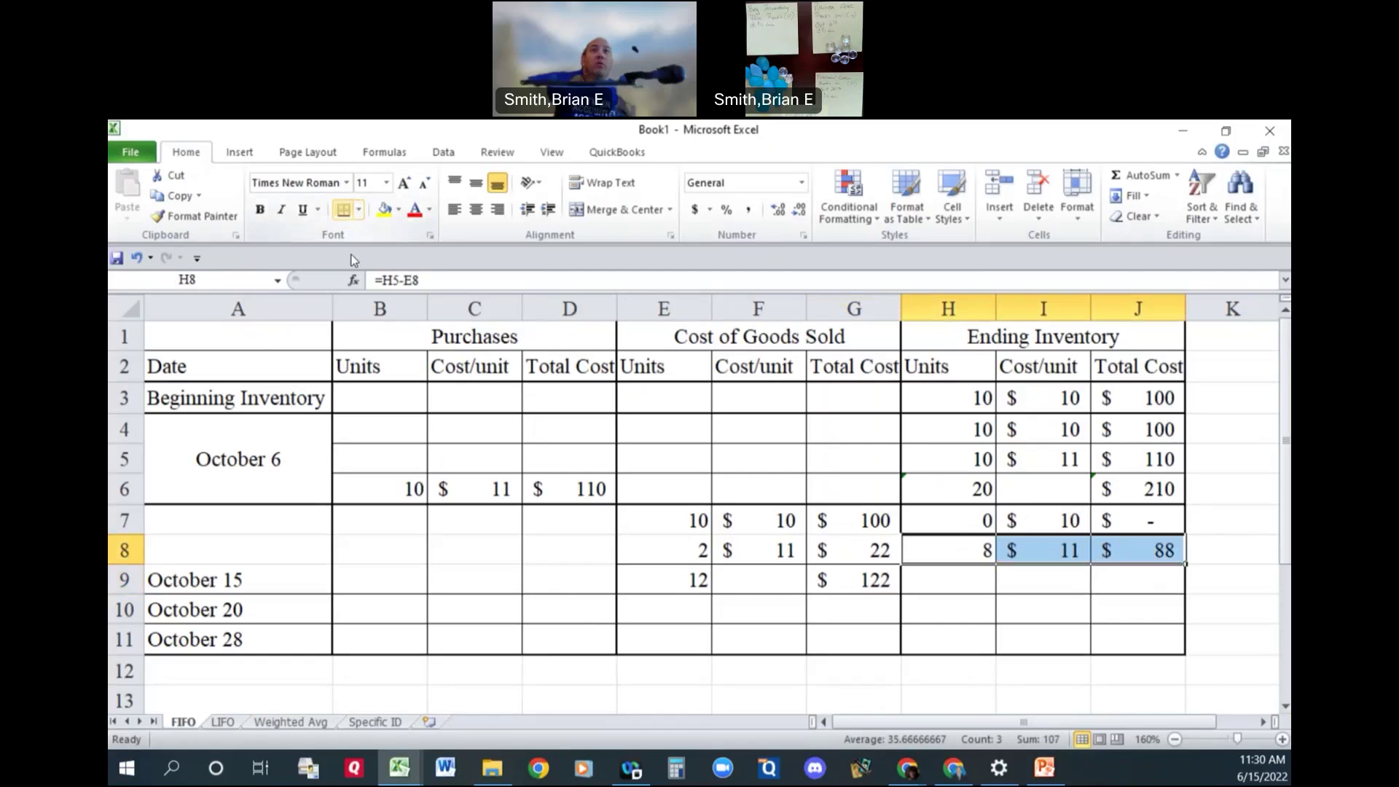
left_click(971, 596)
left_click(1002, 659)
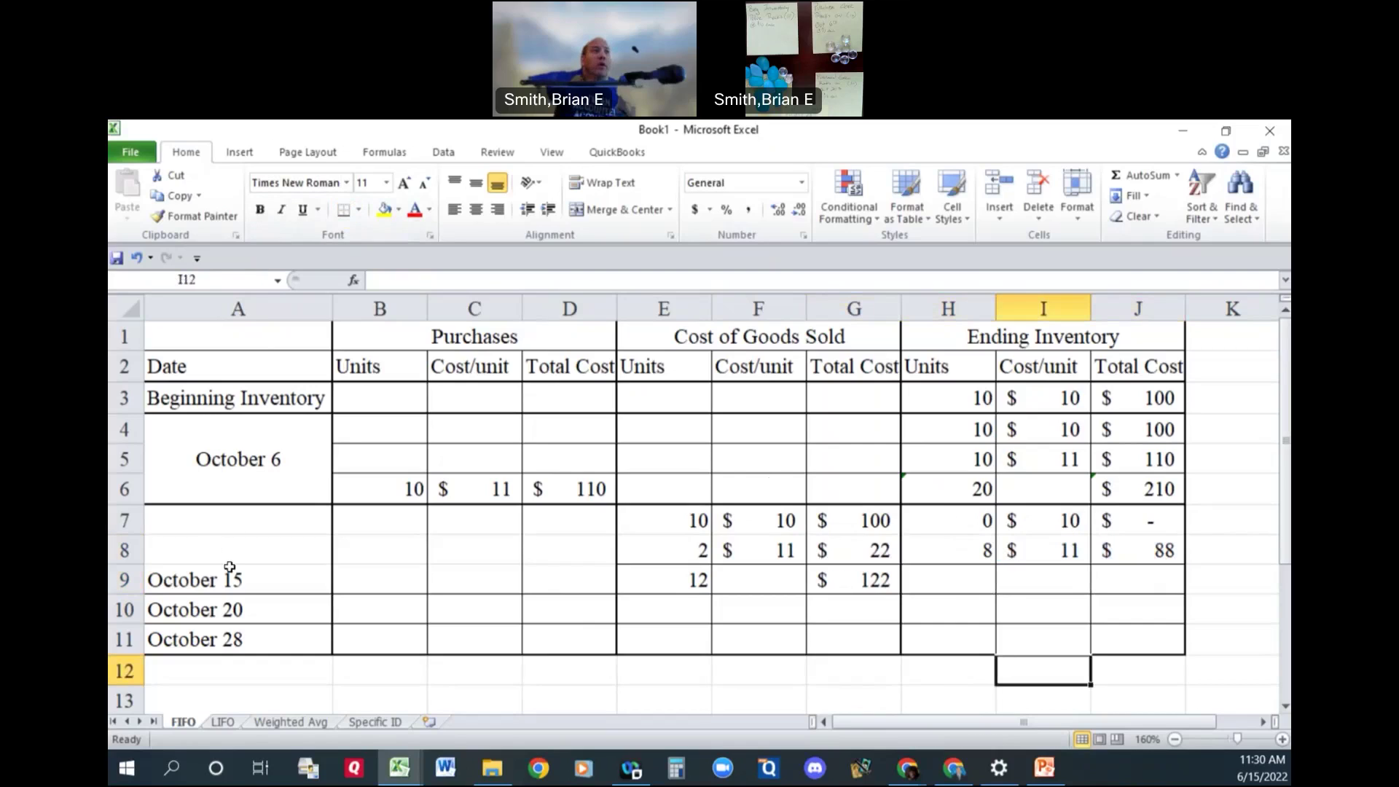
Merge the October 15 date across A7:A9 and frame A7:J9 with a thick box border.
left_click_drag(229, 580, 258, 523)
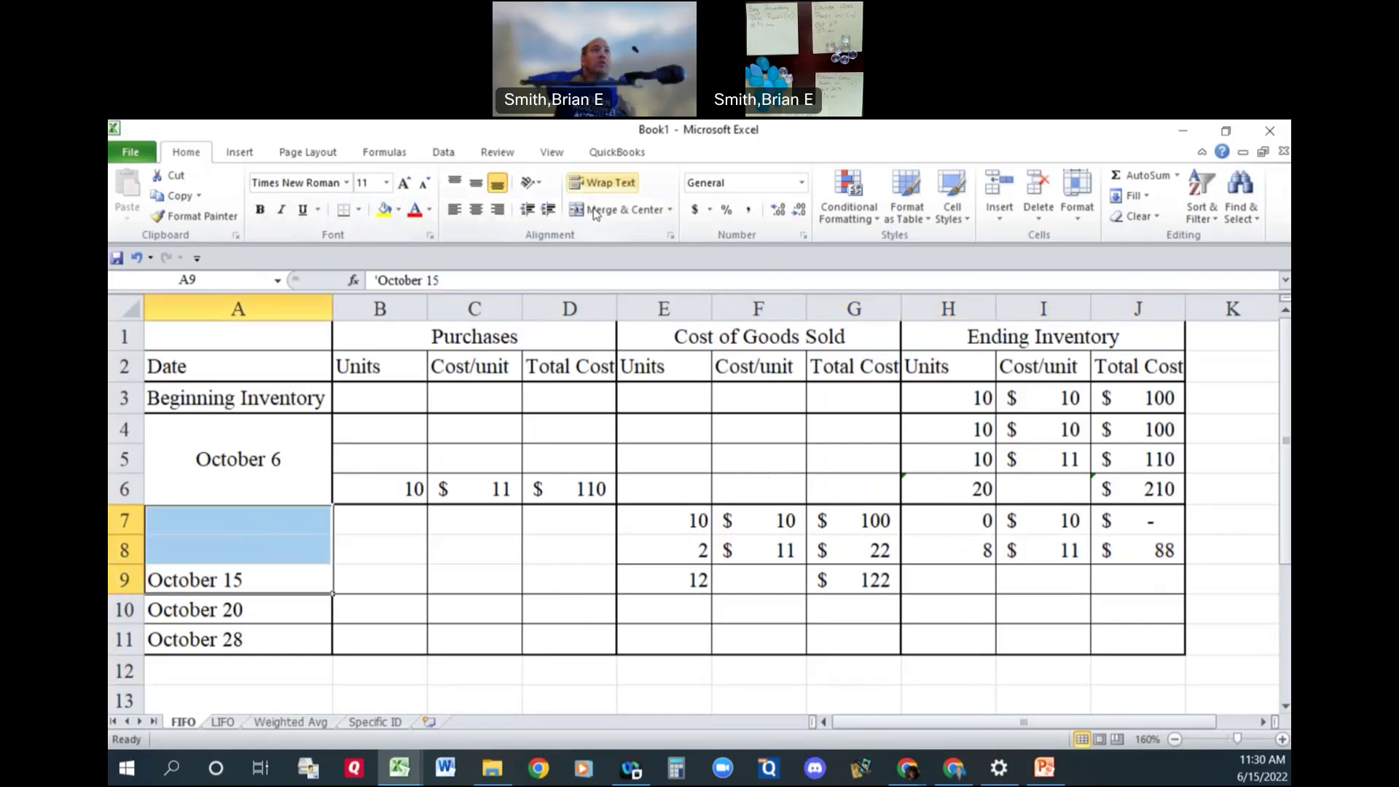
left_click(616, 209)
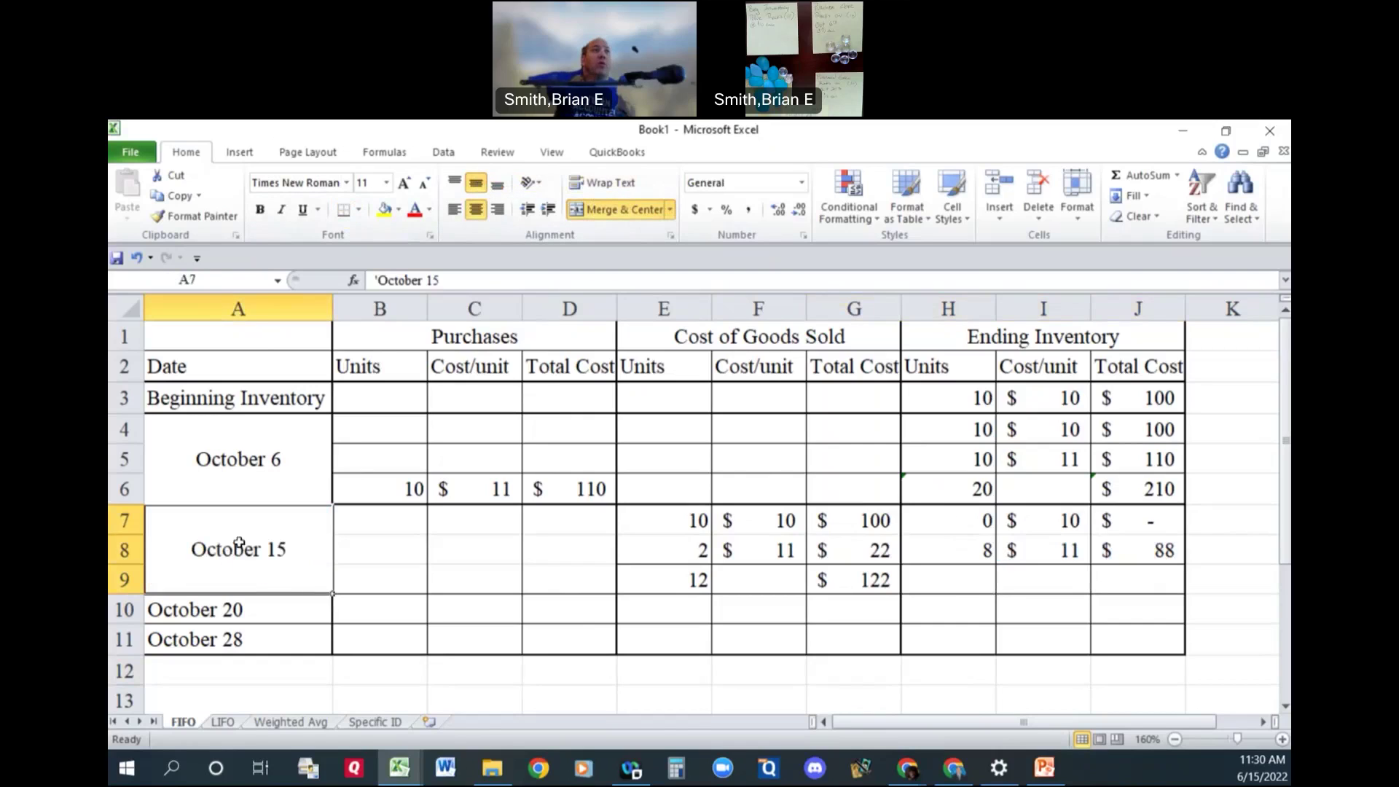
left_click_drag(811, 592, 1119, 573)
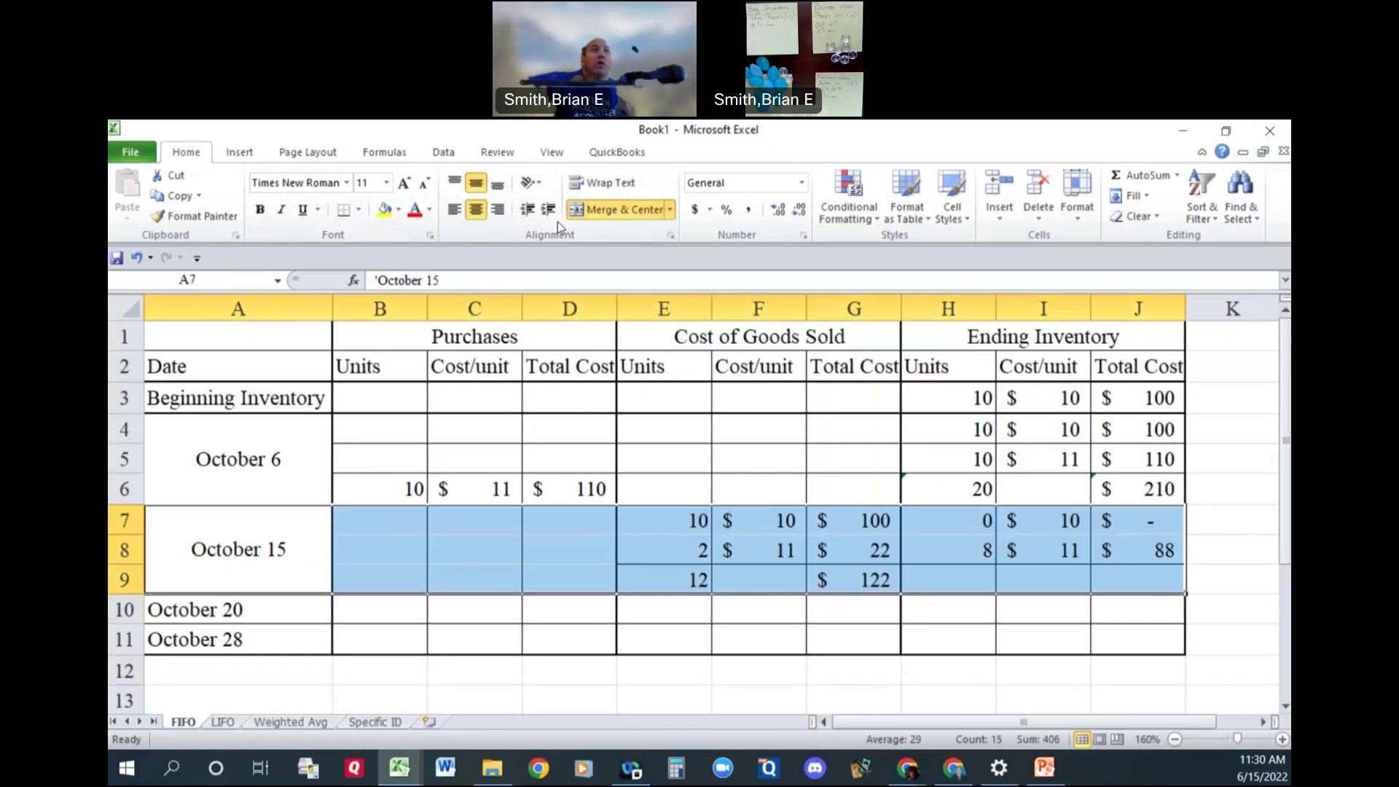
left_click(359, 212)
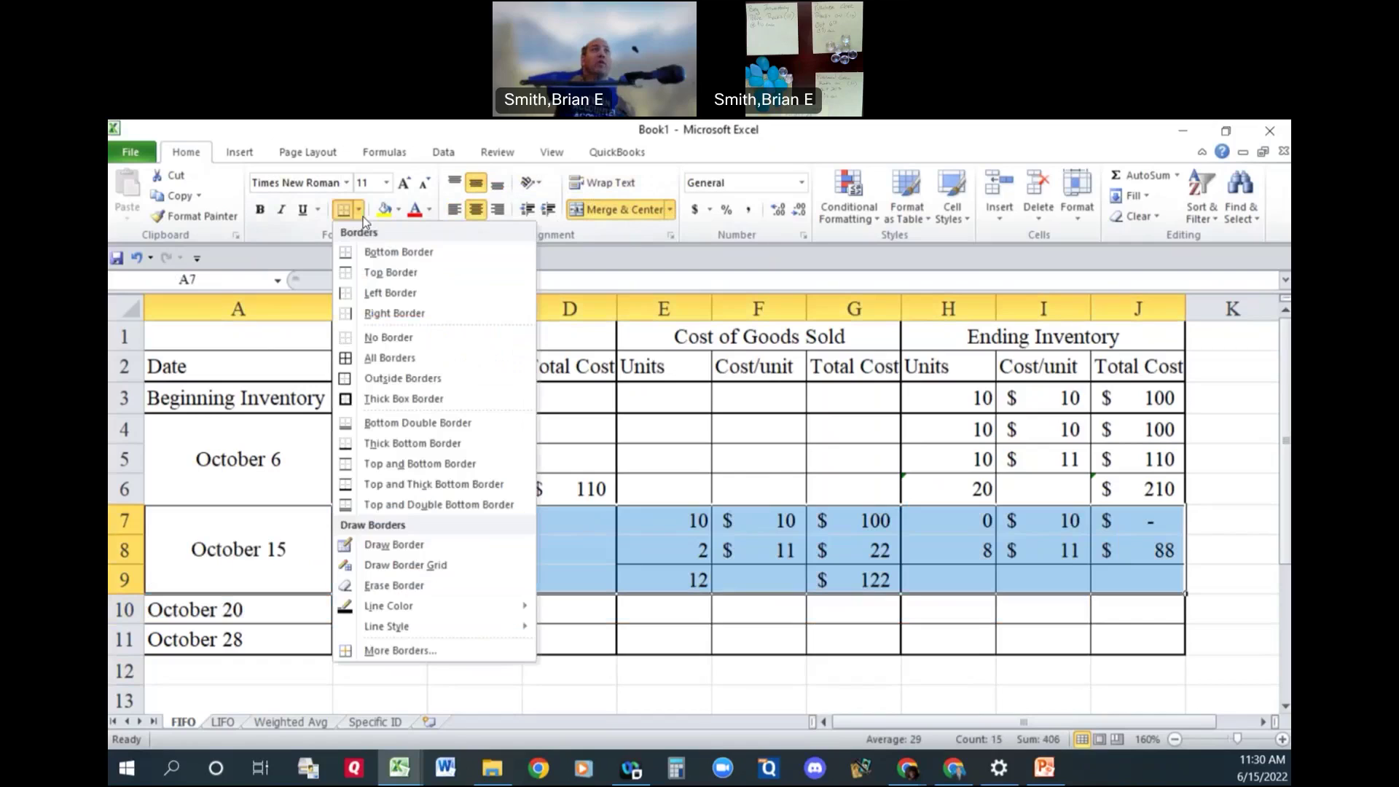
left_click(364, 397)
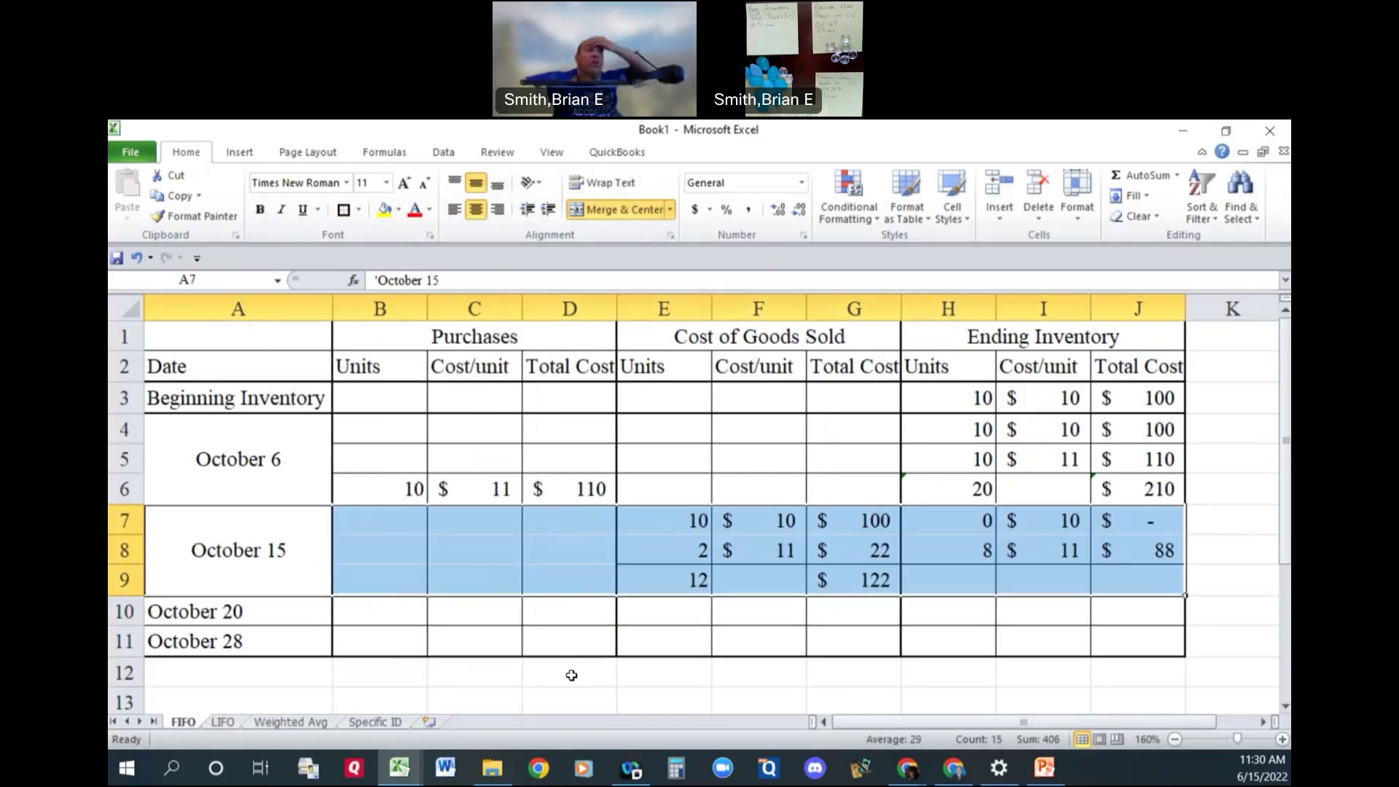
left_click(590, 660)
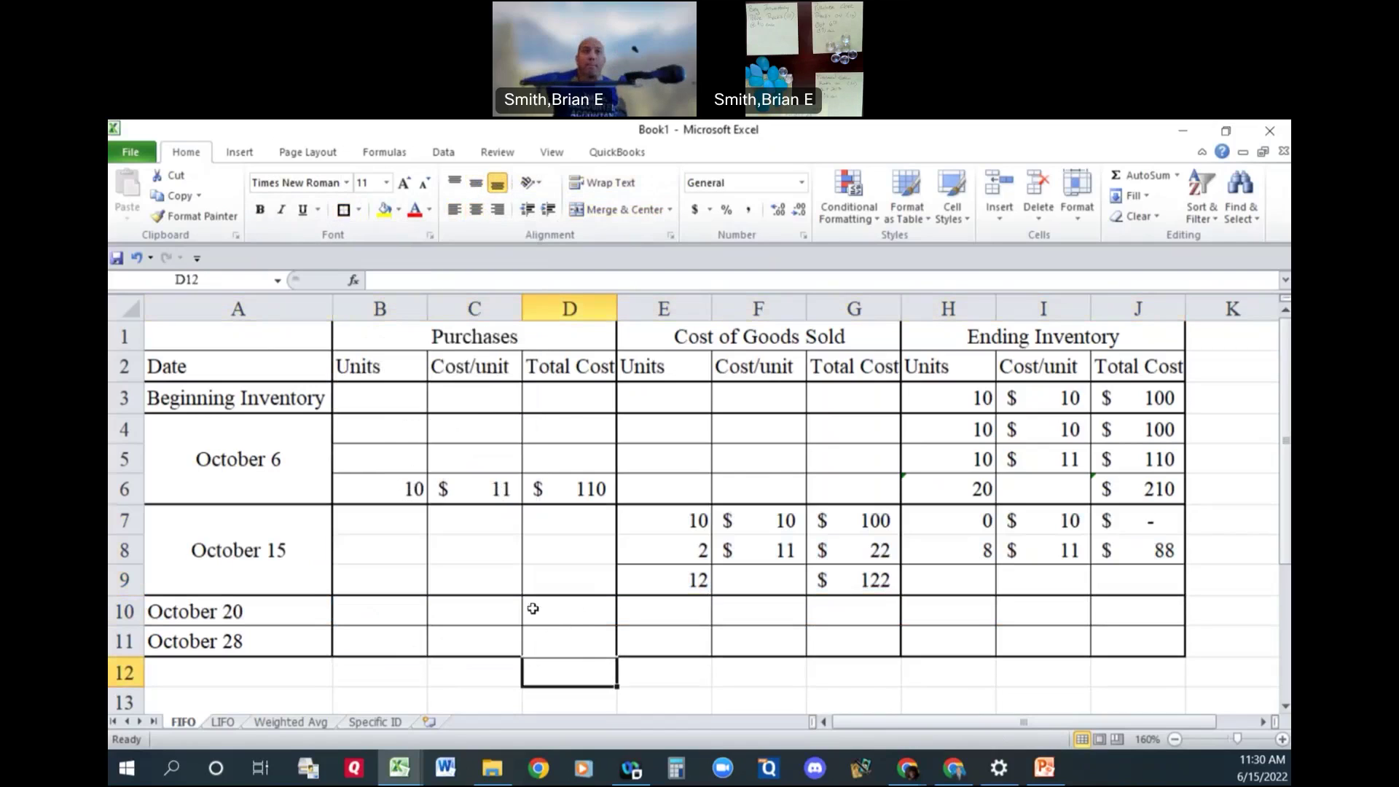
key("alt+s")
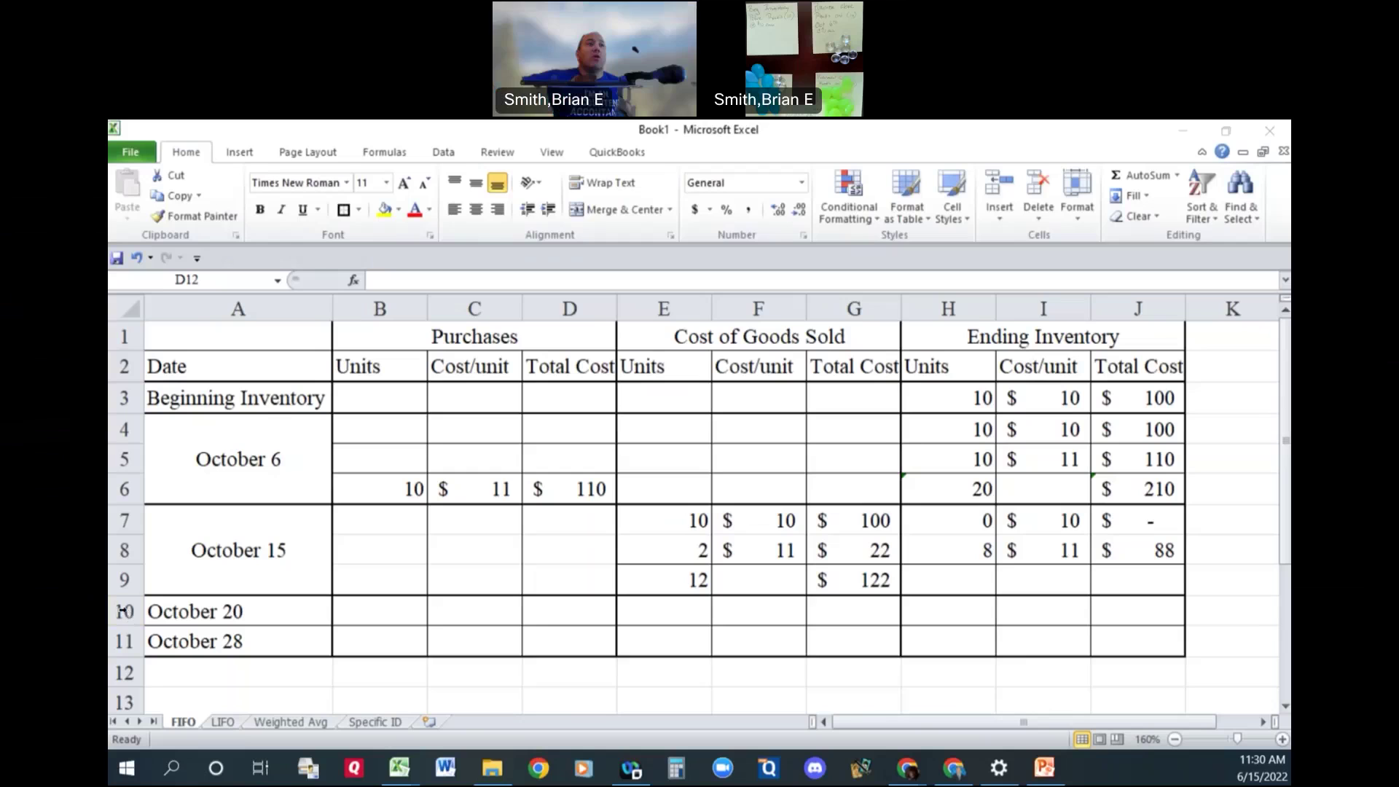
Insert blank rows above October 20 and merge its date across A10:A12, middle-aligned.
left_click(124, 616)
right_click(124, 619)
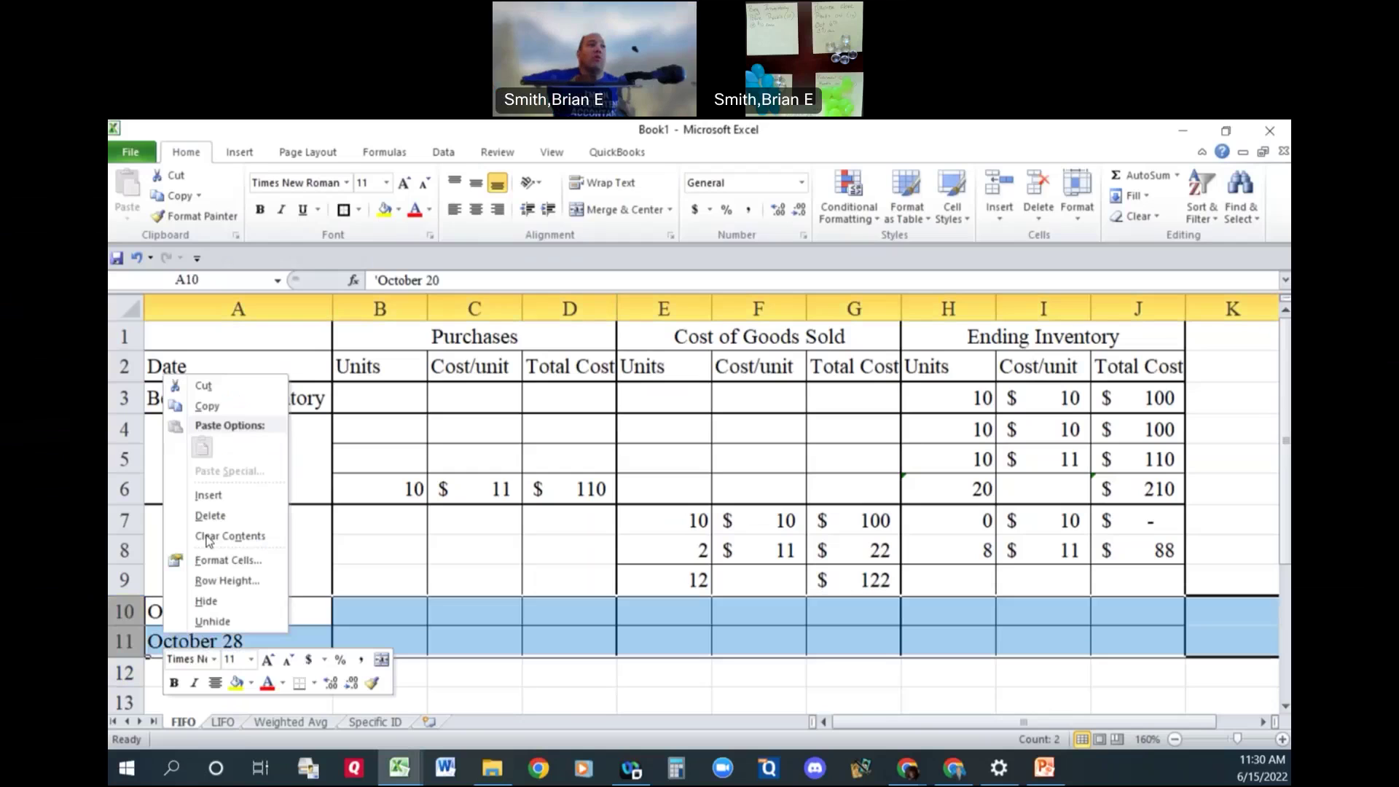
left_click(206, 494)
left_click_drag(197, 616, 205, 671)
left_click(619, 209)
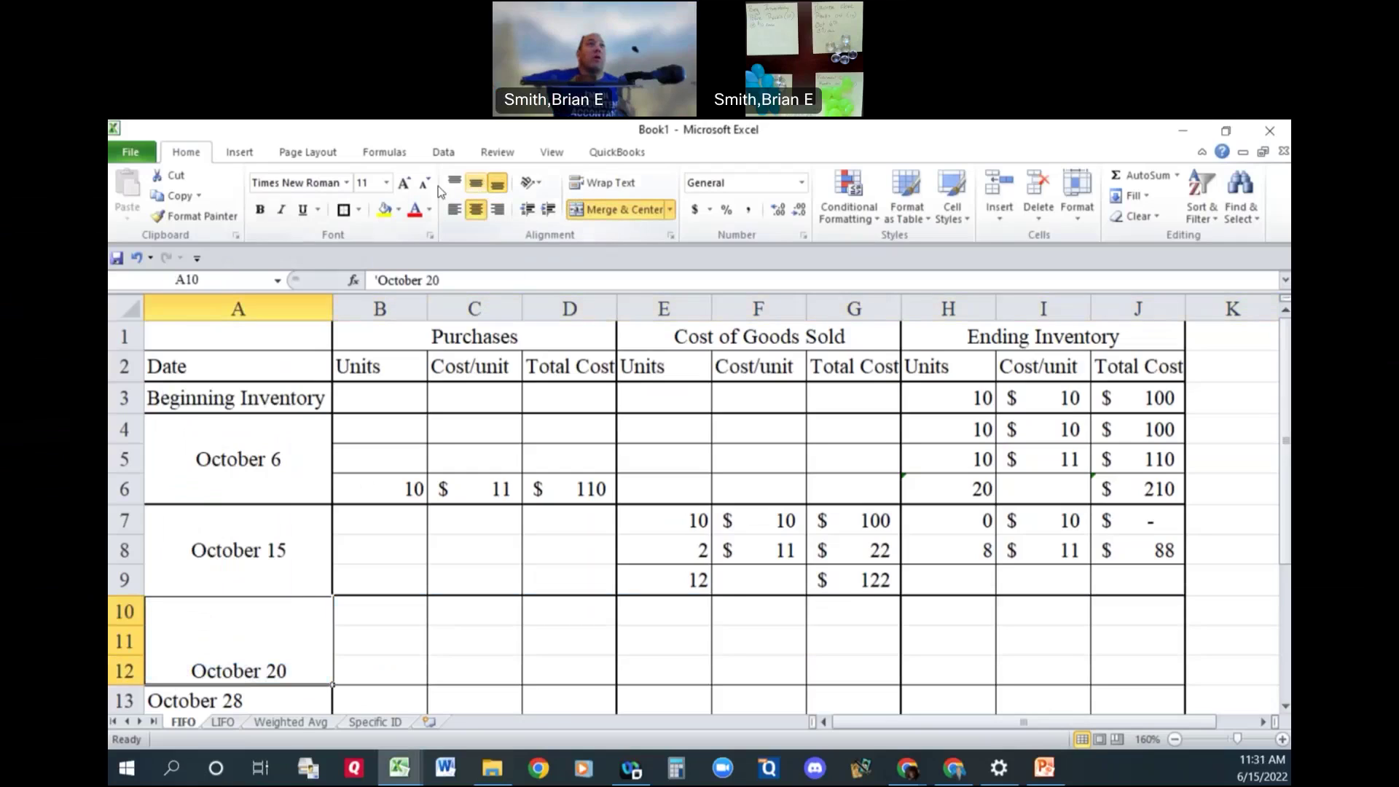
left_click(477, 187)
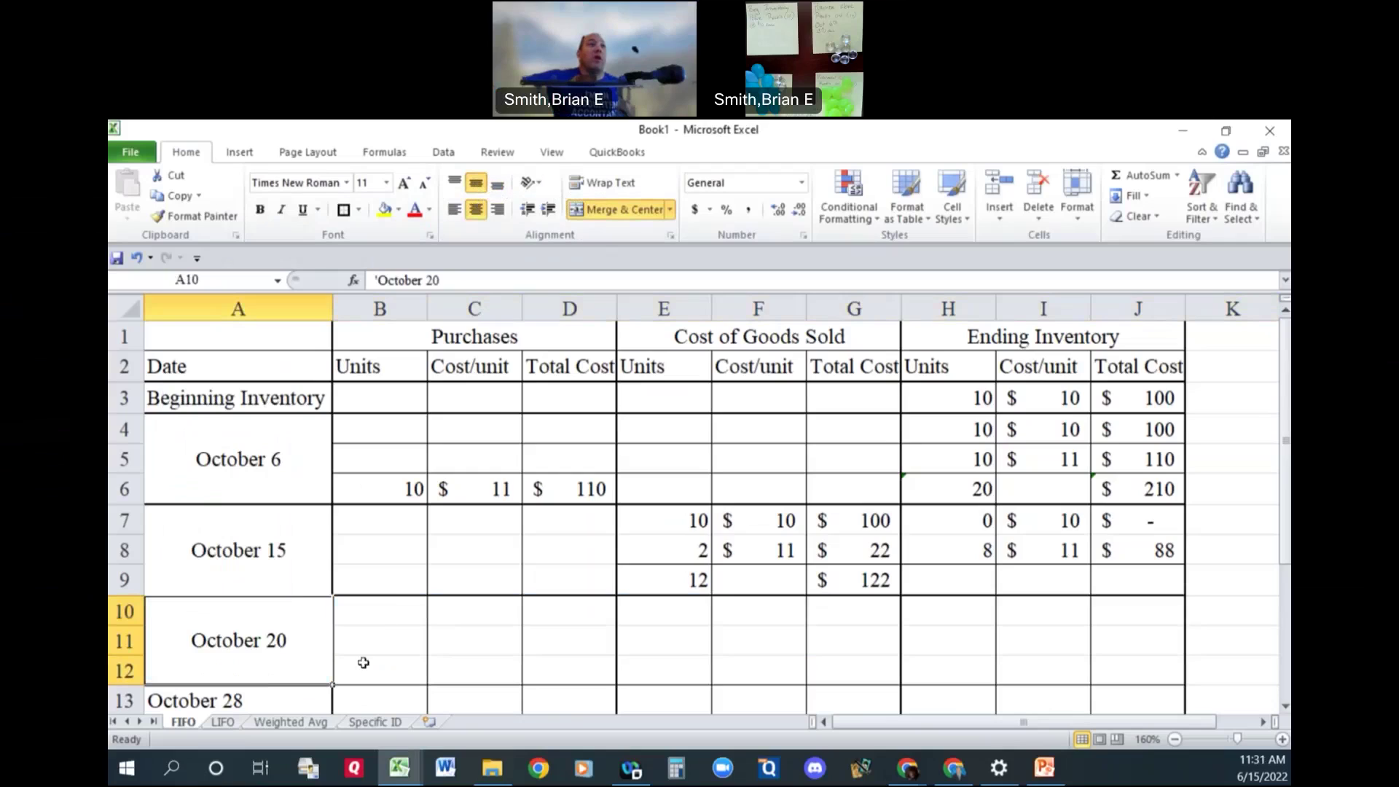
Record the purchase in row 12: 10 units at $13 with =B12*C12 giving $130.
left_click(415, 671)
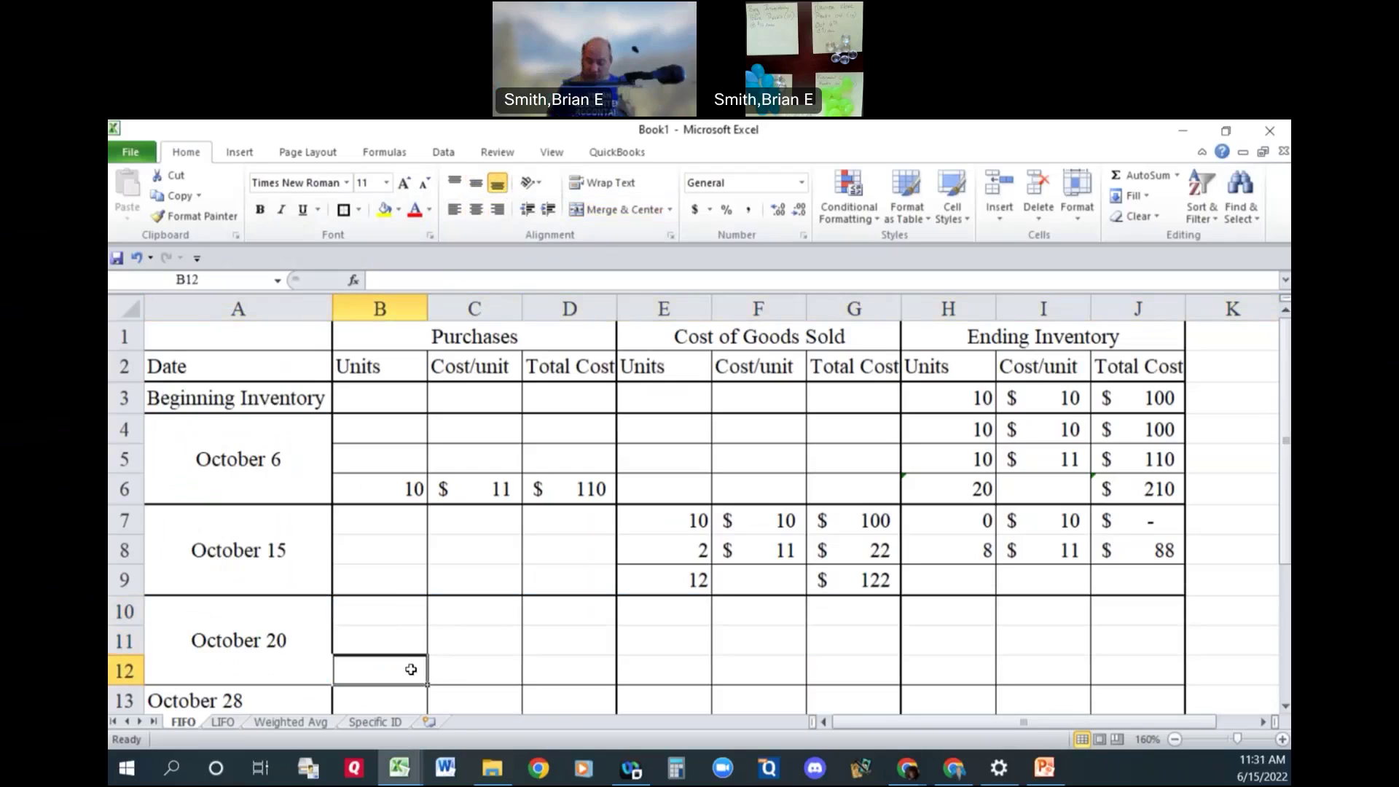
type("10")
key("Tab")
type("13")
key("Tab")
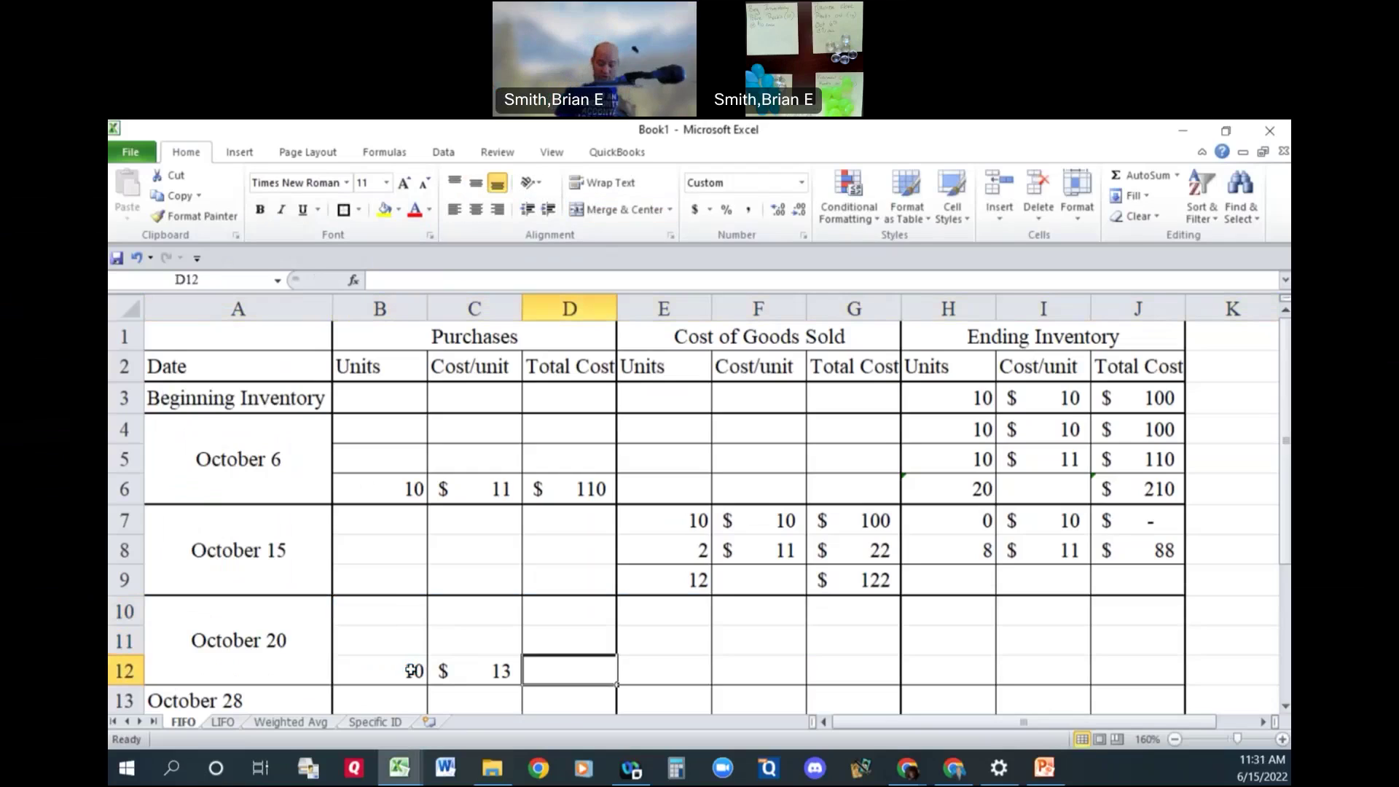
type("=")
left_click(412, 669)
type("*C12")
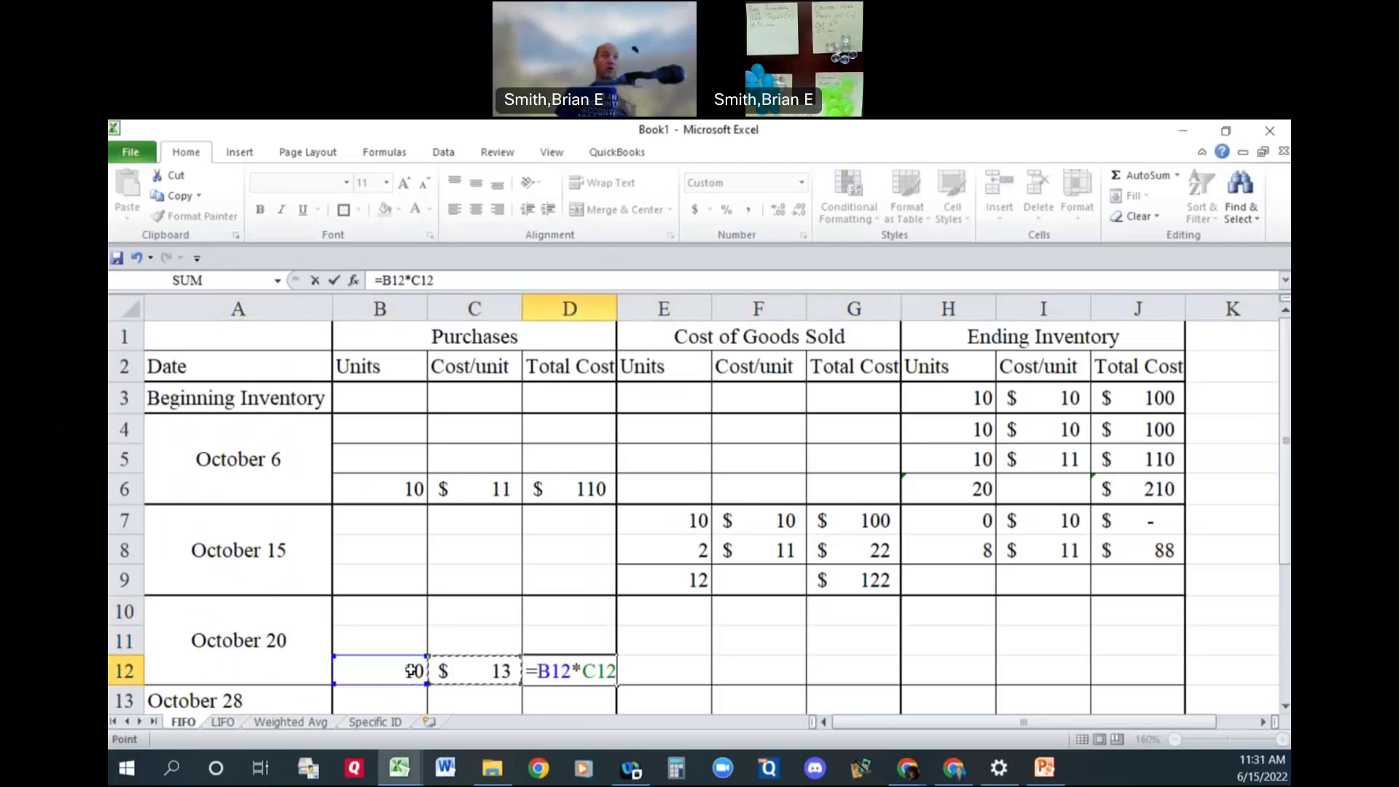
key("Return")
key("Tab")
key("Tab")
key("Tab")
key("Tab")
key("Tab")
key("Tab")
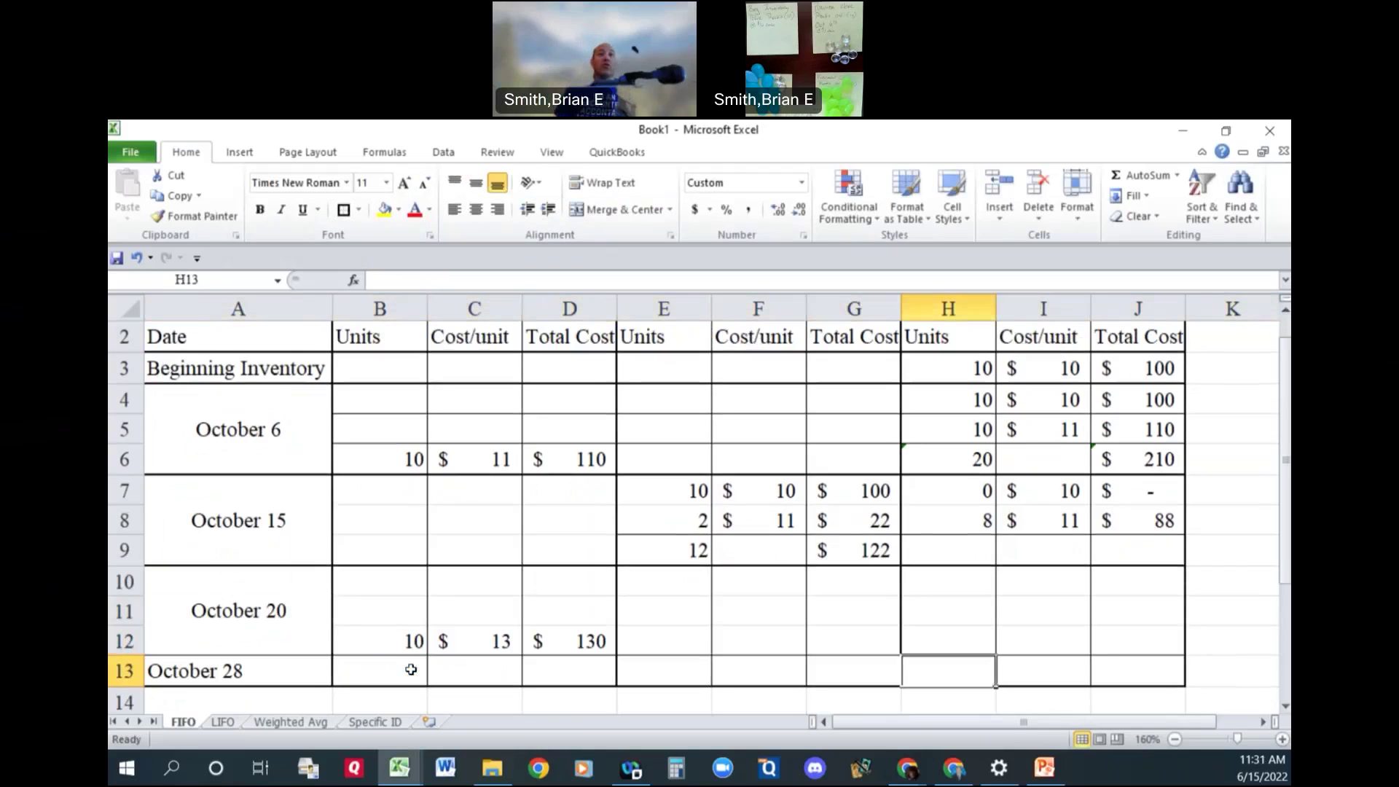
Insert another row and record 0 units at $10 in row 10 with =H10*I10.
key("Up")
key("Up")
key("Up")
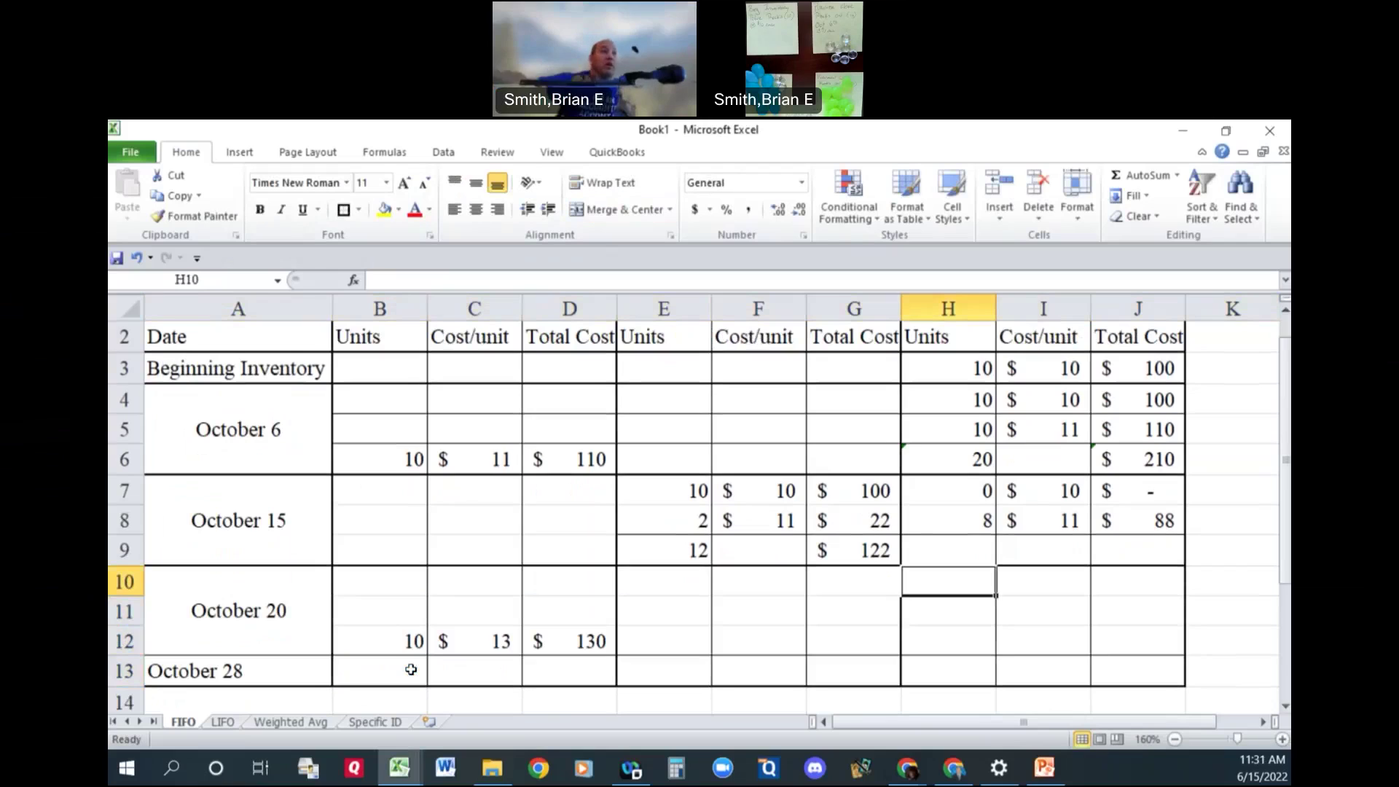
right_click(131, 611)
left_click(160, 472)
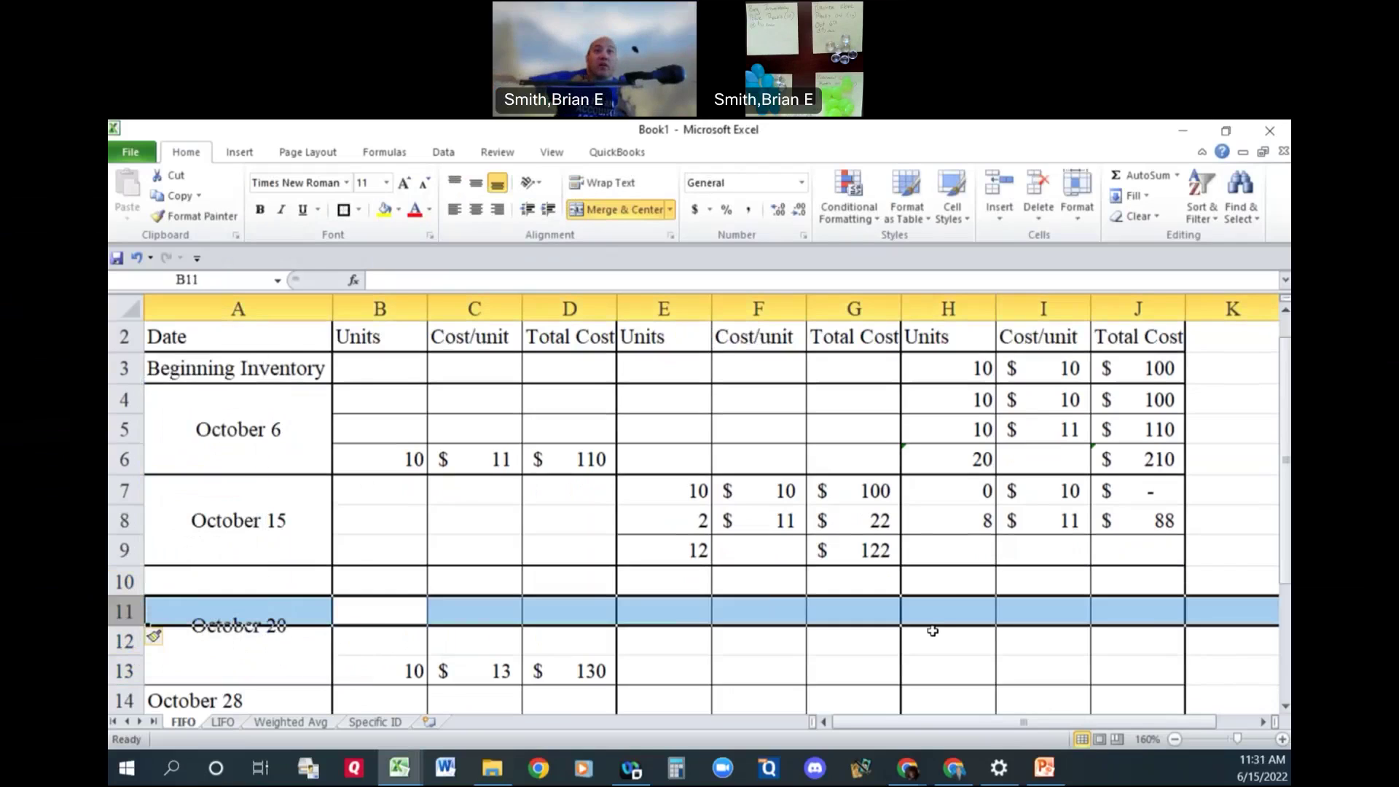
left_click(947, 583)
type("0")
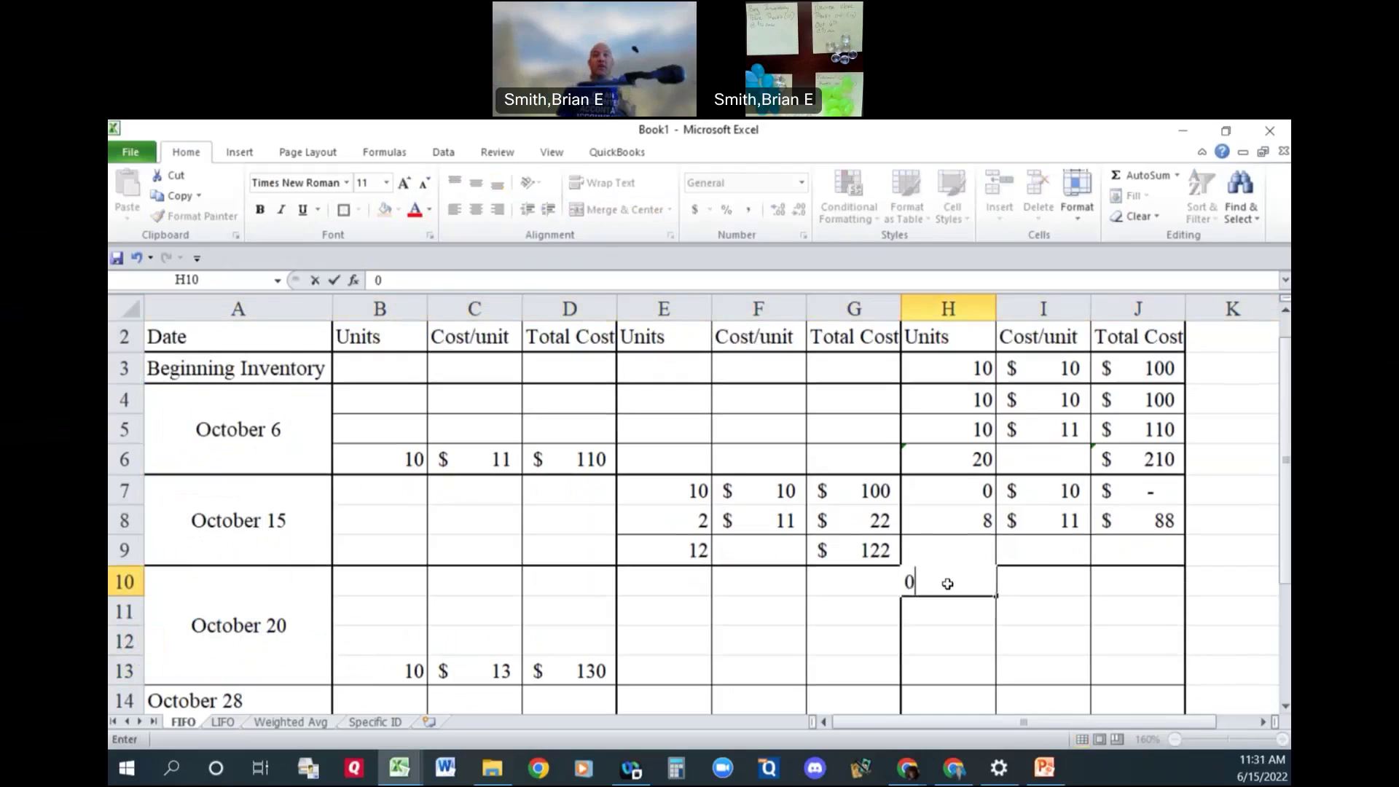
key("Tab")
type("10")
key("Tab")
type("=")
left_click(947, 584)
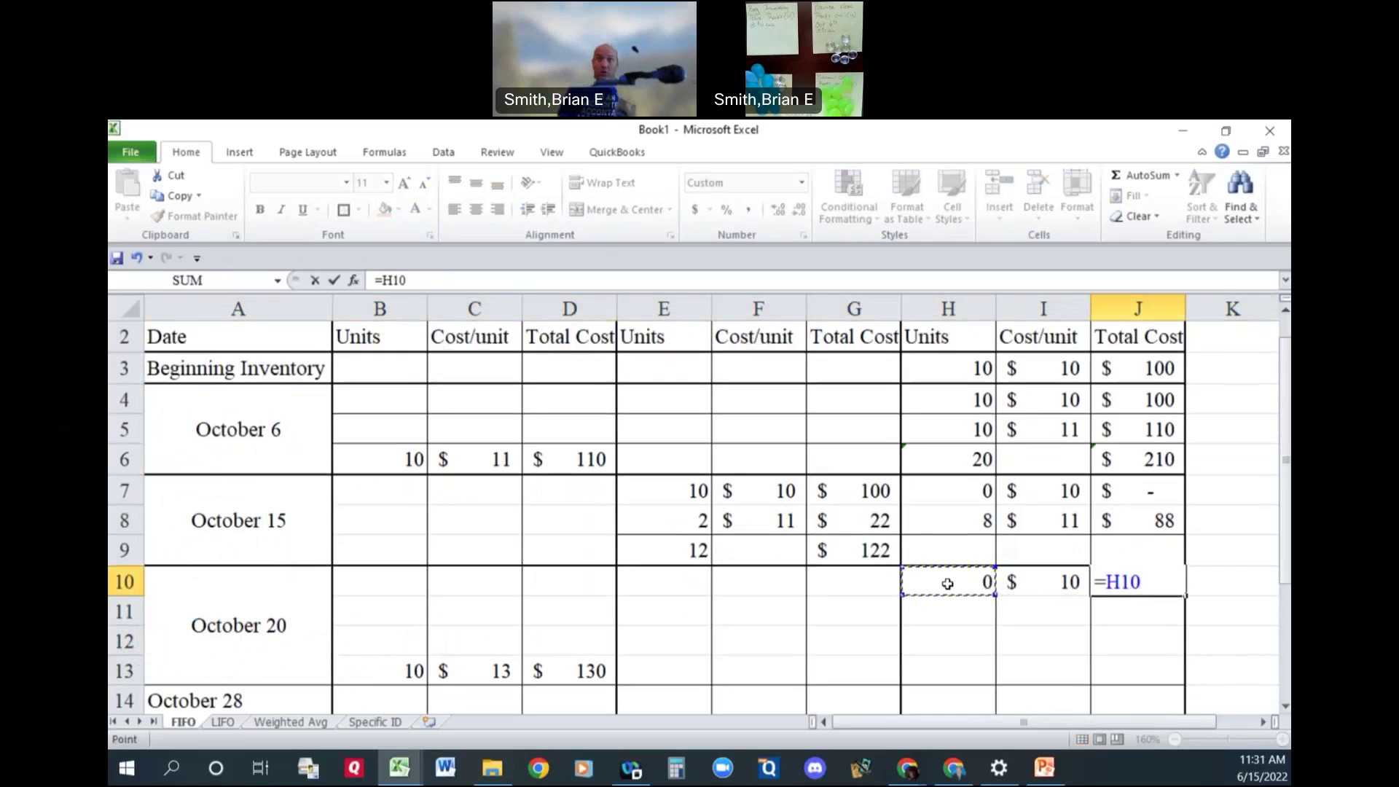
type("*I10")
key("Return")
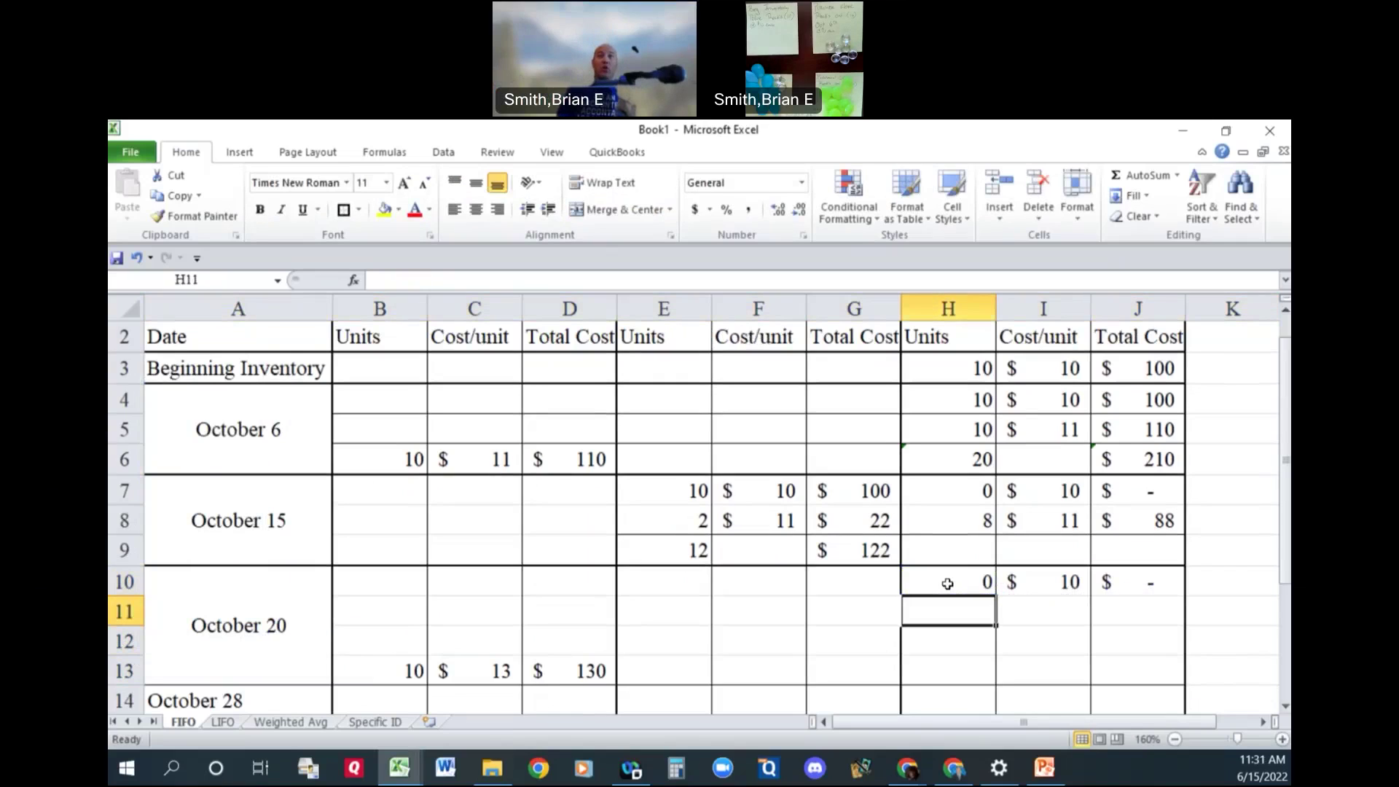
Enter 8 units at $11 (=H11*I11, $88) in row 11 and 10 units at $13 in row 12.
type("8")
key("Tab")
type("11")
key("Tab")
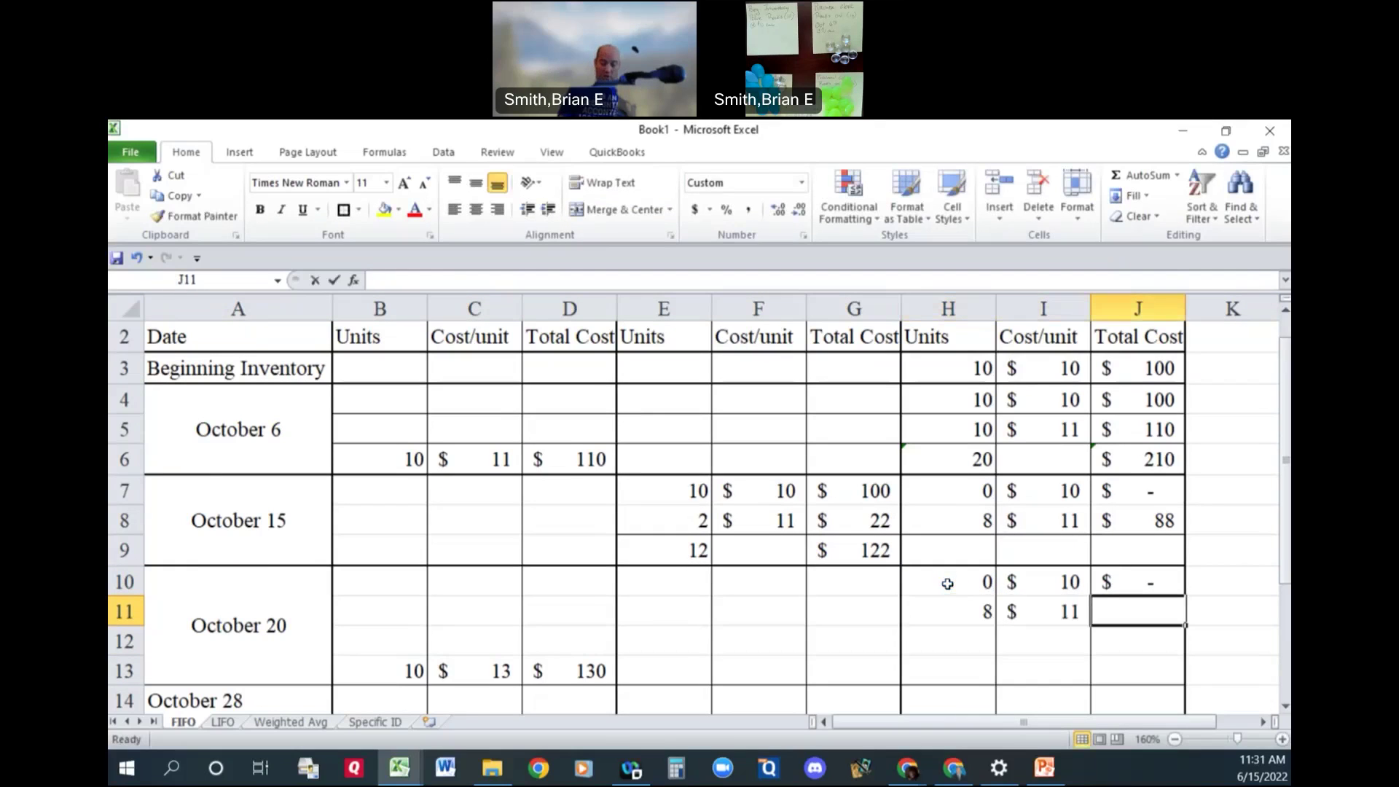
type("=")
key("Left")
key("Left")
type("*")
key("Left")
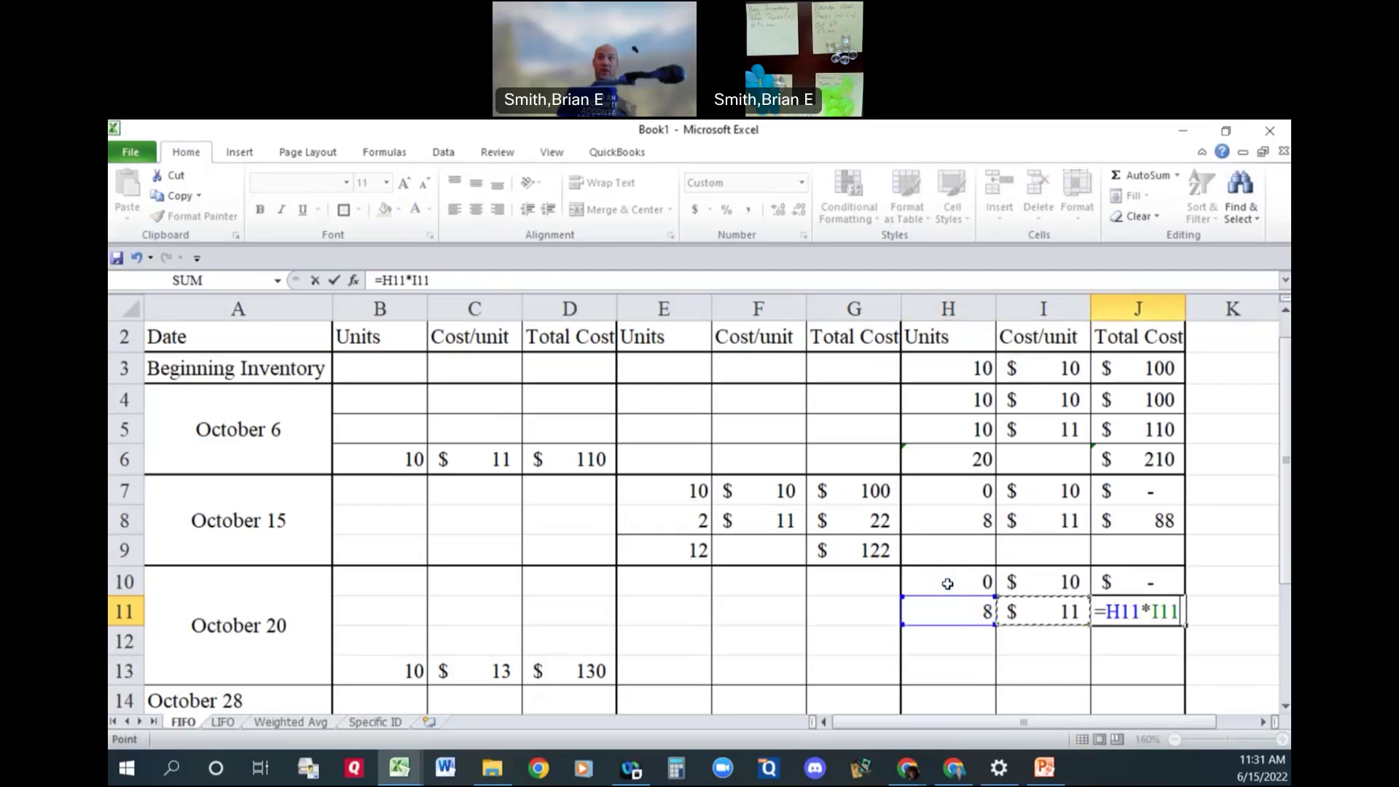
key("Return")
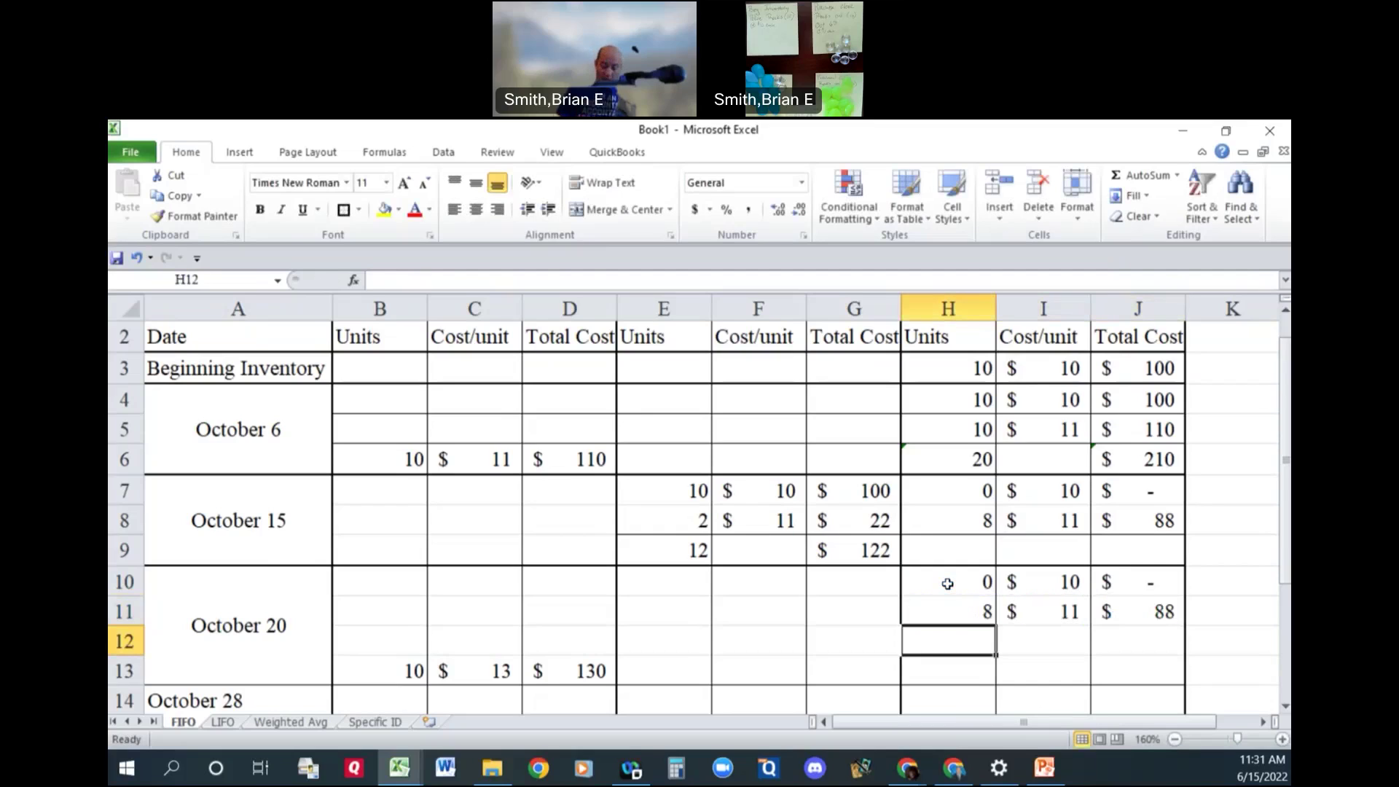
type("10")
key("Tab")
type("13")
key("Tab")
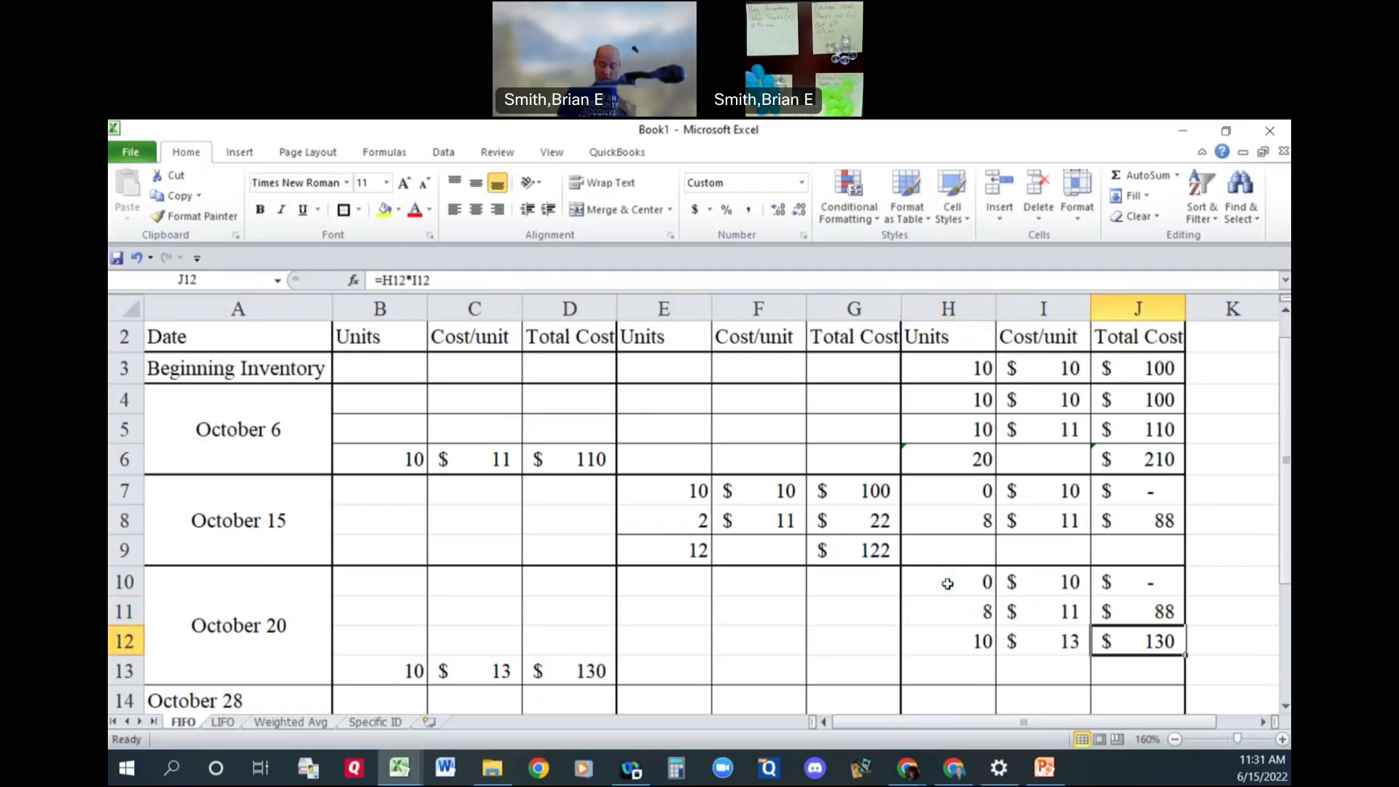
key("Down")
key("Left")
key("Left")
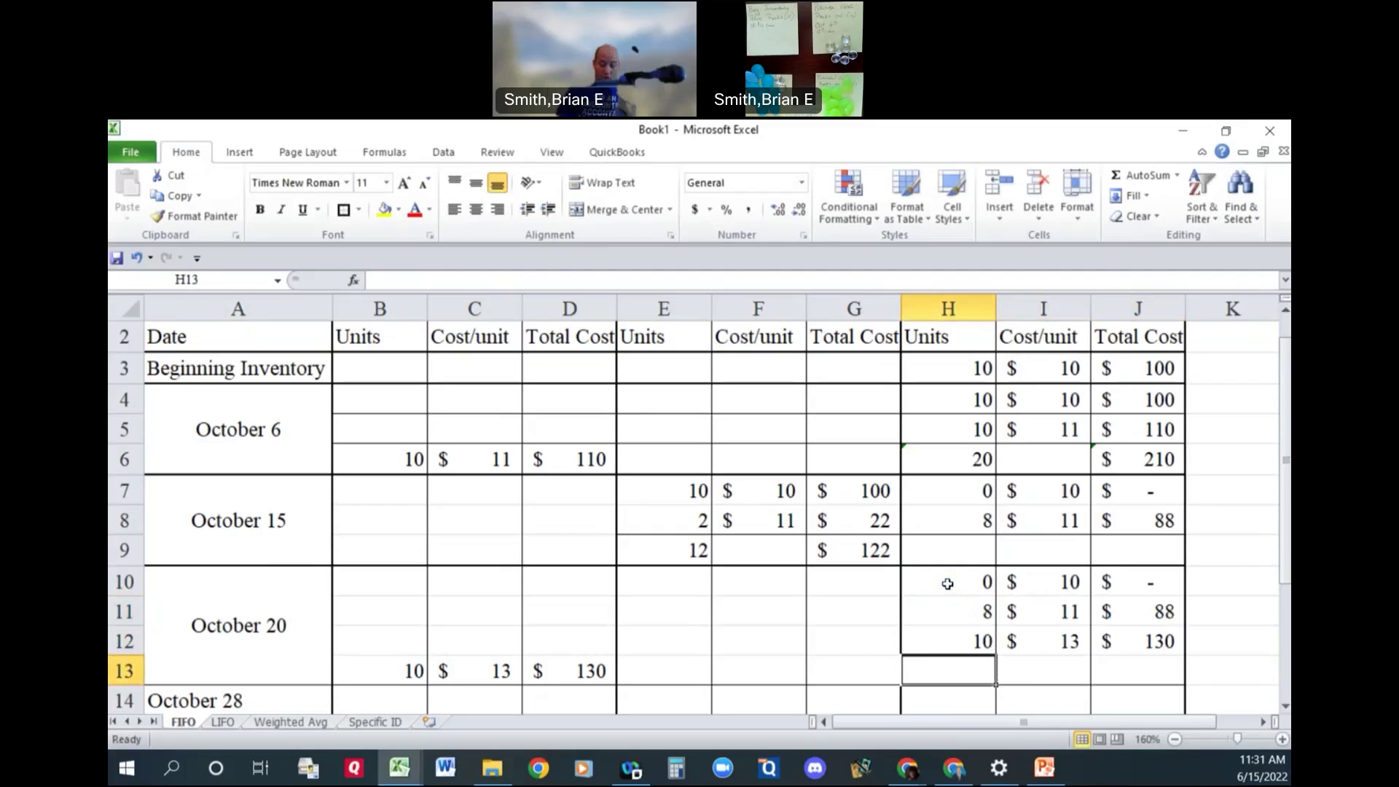
Total row 13 with =SUM(H10:H12) for 18 units and =SUM(J10:J12) for $218.
type("=sum(")
key("Up")
key("shift+Up")
key("shift+Up")
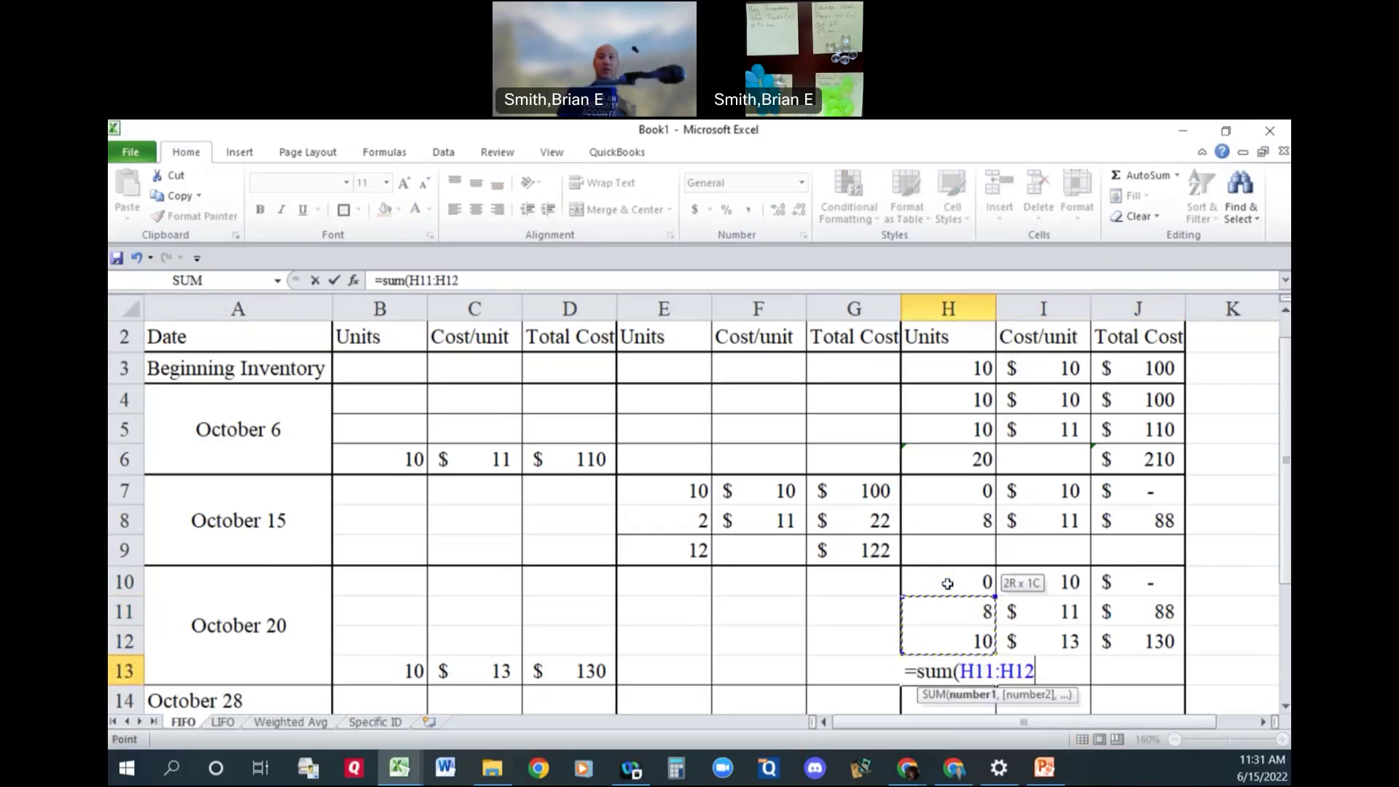
type(")")
key("Tab")
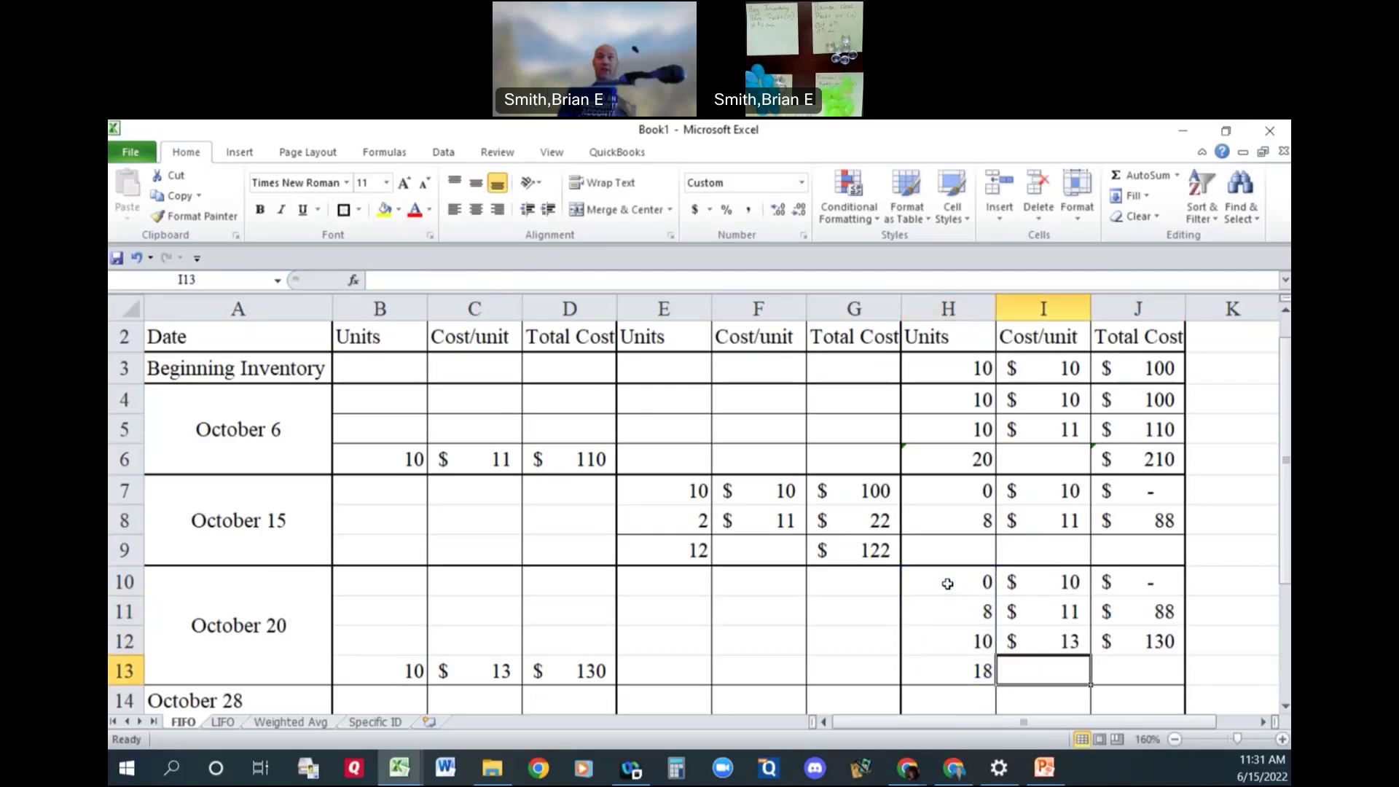
key("Tab")
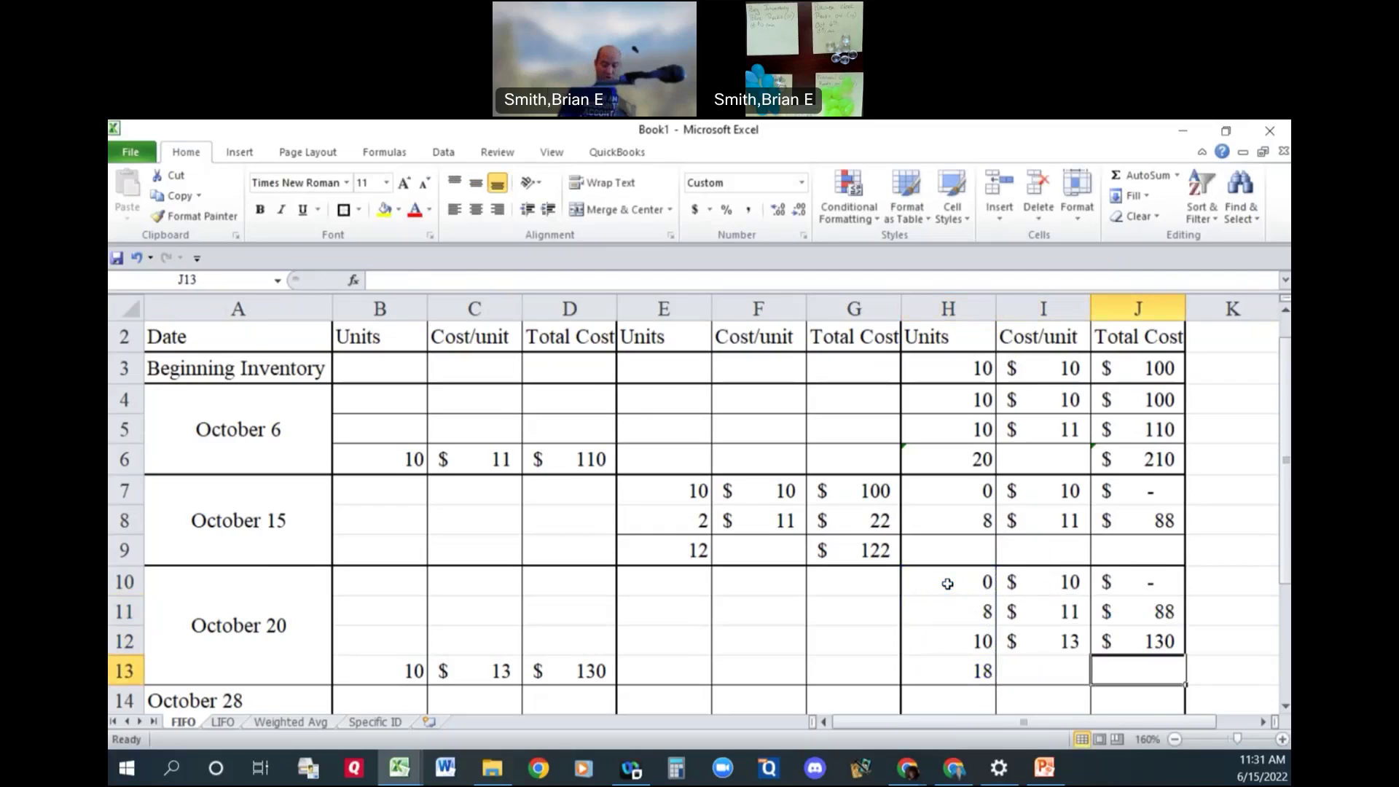
type("=sum(")
key("Up")
key("shift+Up")
key("shift+Up")
type(")")
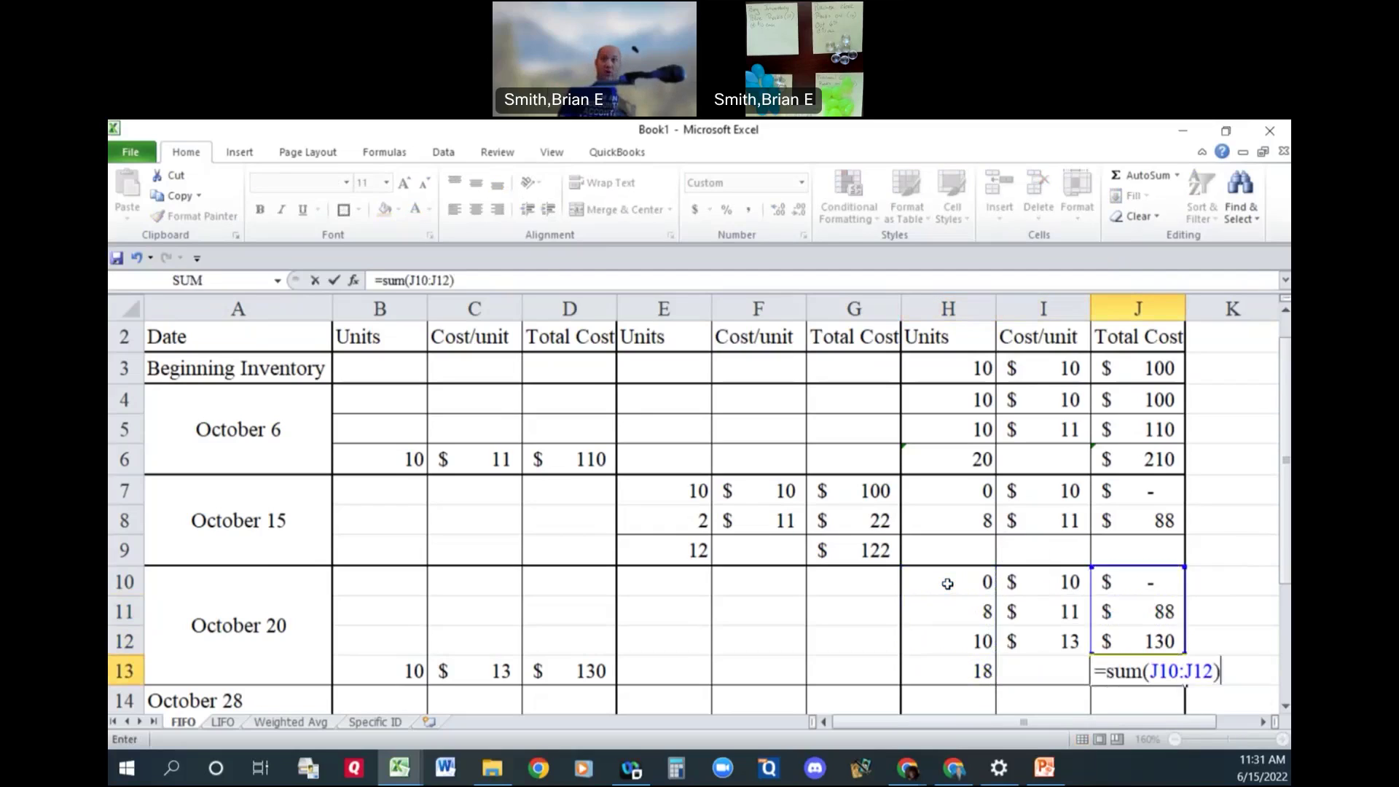
key("Return")
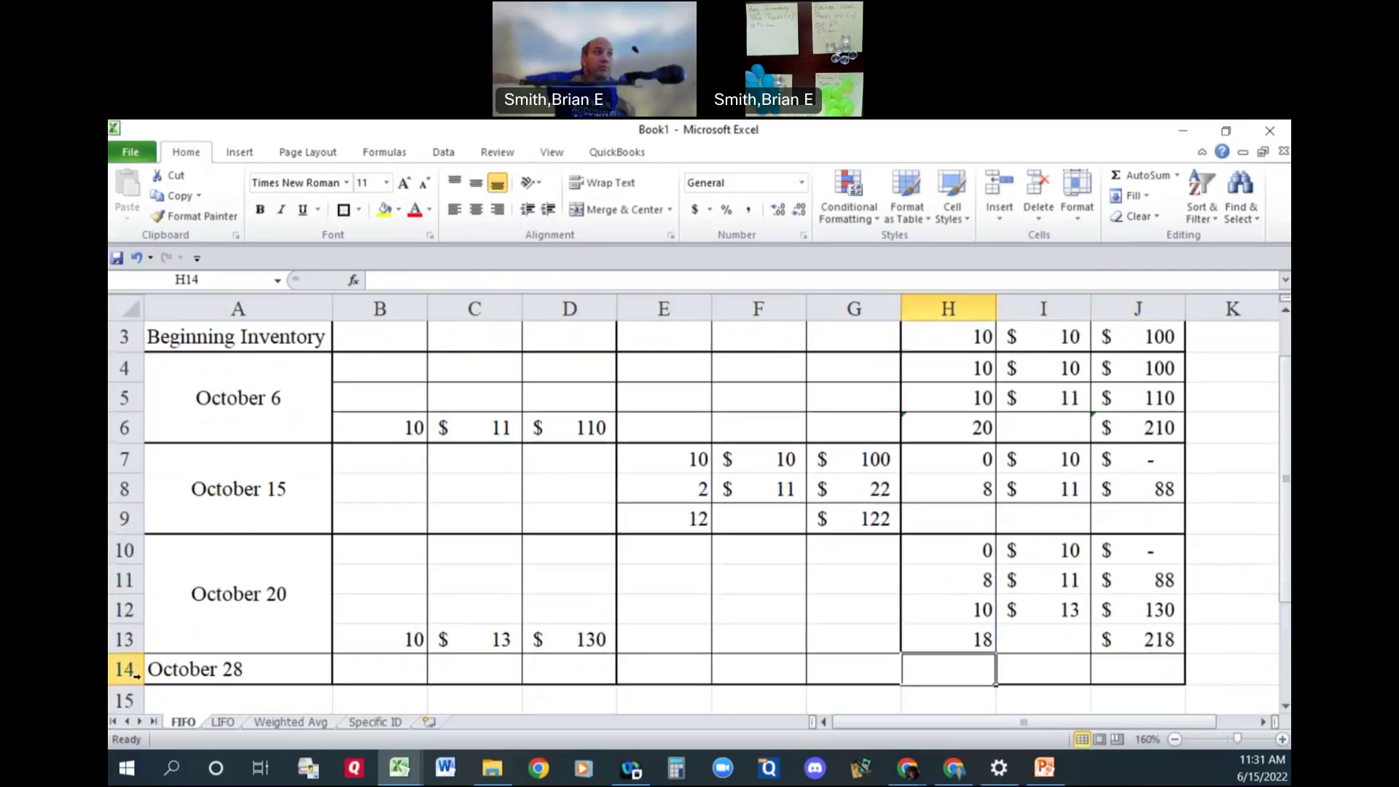
Insert six blank rows at rows 14–19, pushing October 28 down.
left_click_drag(136, 675, 200, 539)
right_click(205, 545)
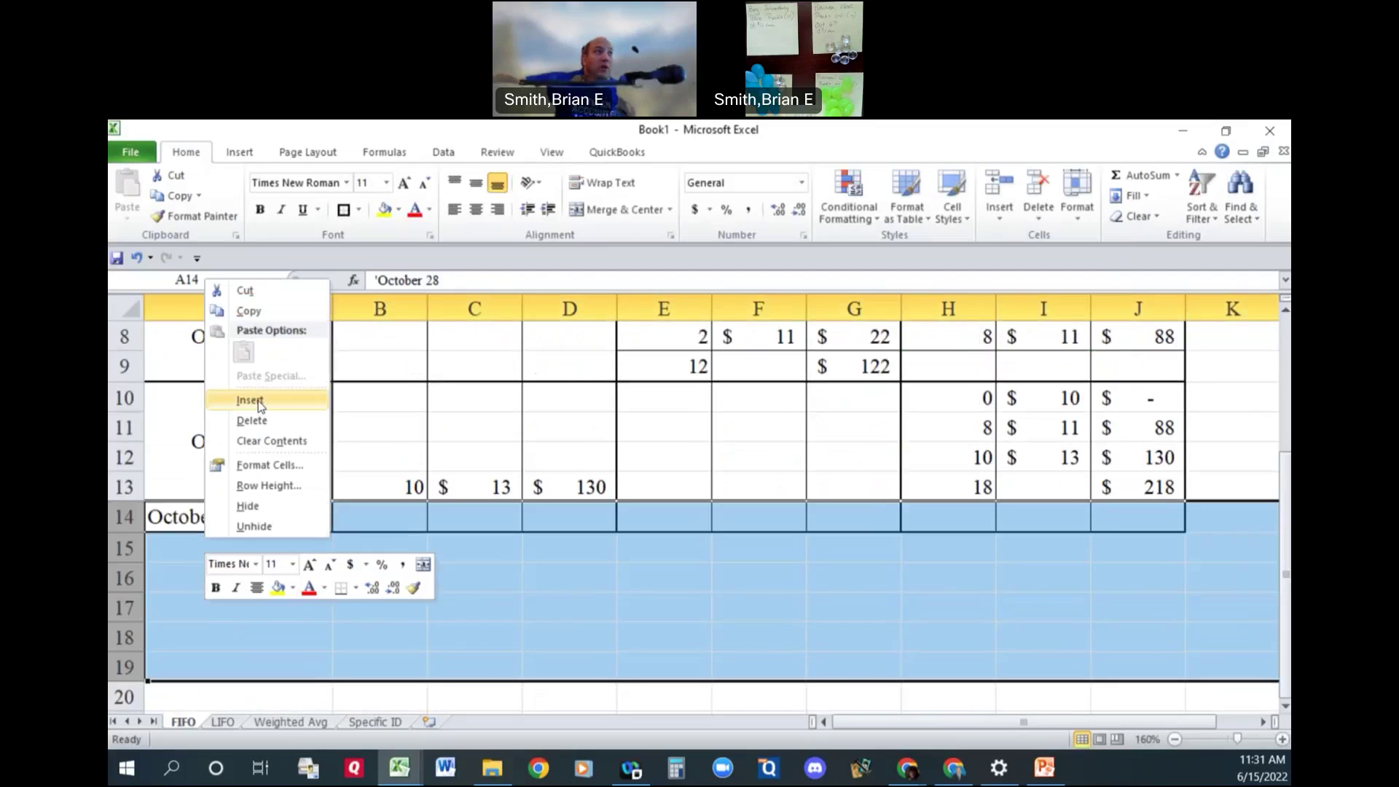
left_click(259, 402)
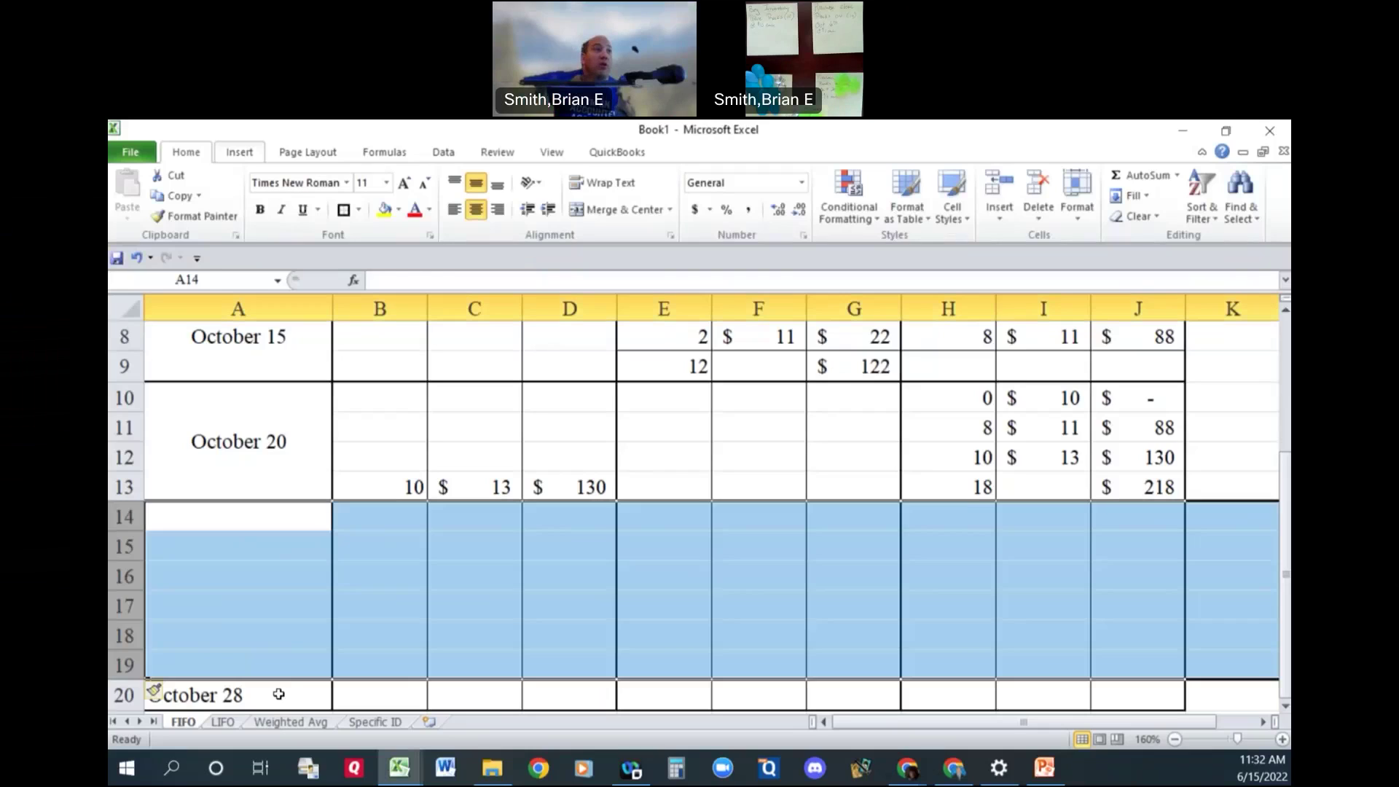
Merge and middle-align A14:A20 for October 28, and border the October 20 block A10:J13.
left_click_drag(284, 693, 291, 517)
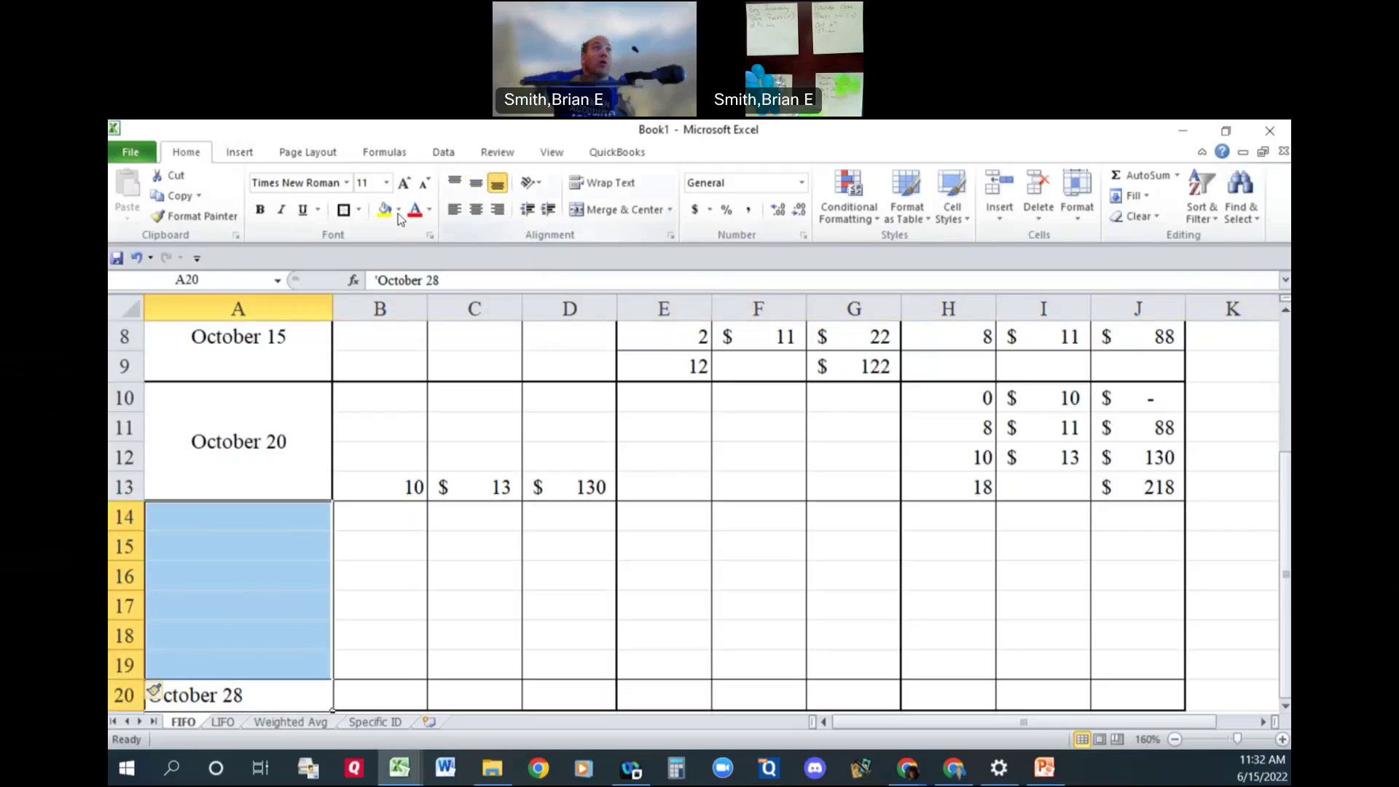
left_click(585, 210)
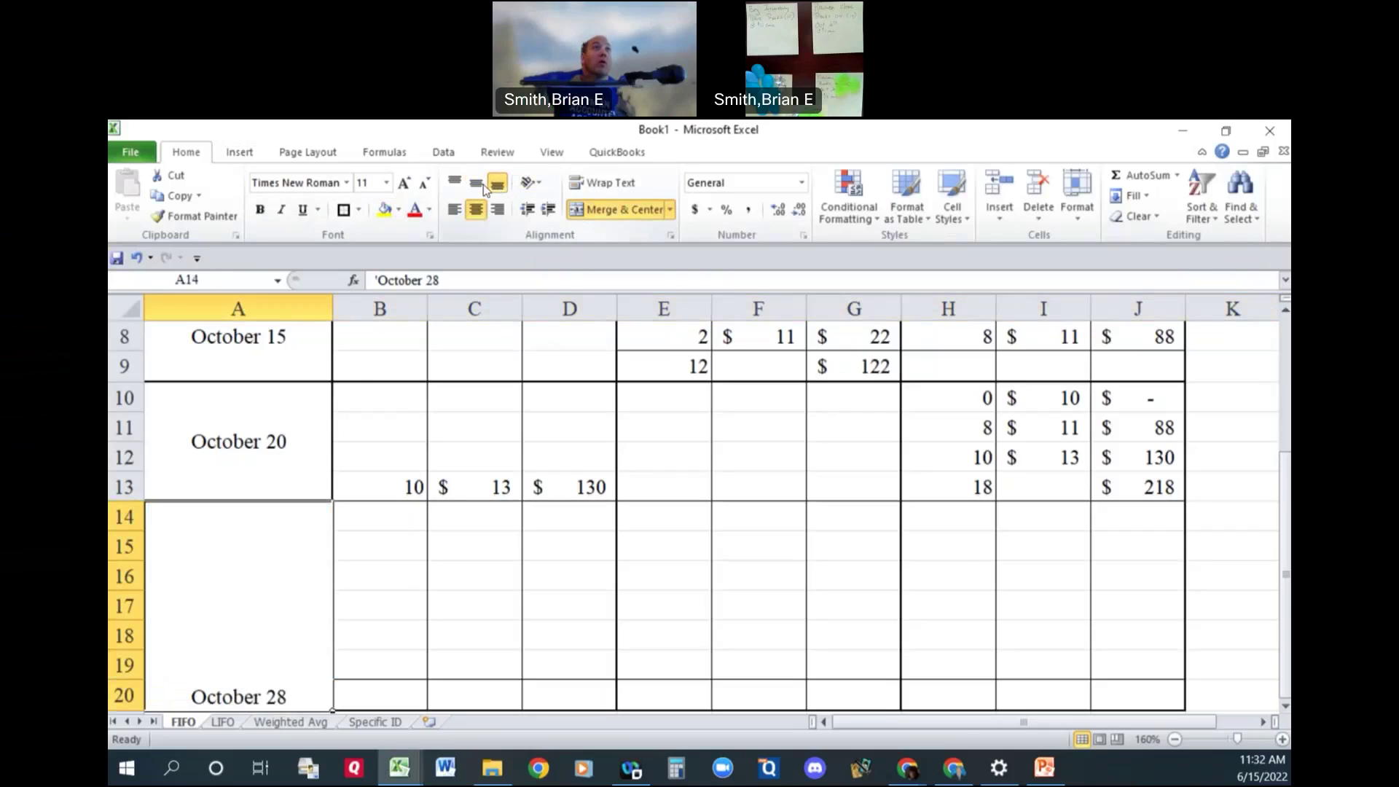
left_click(476, 183)
left_click_drag(280, 447, 1117, 487)
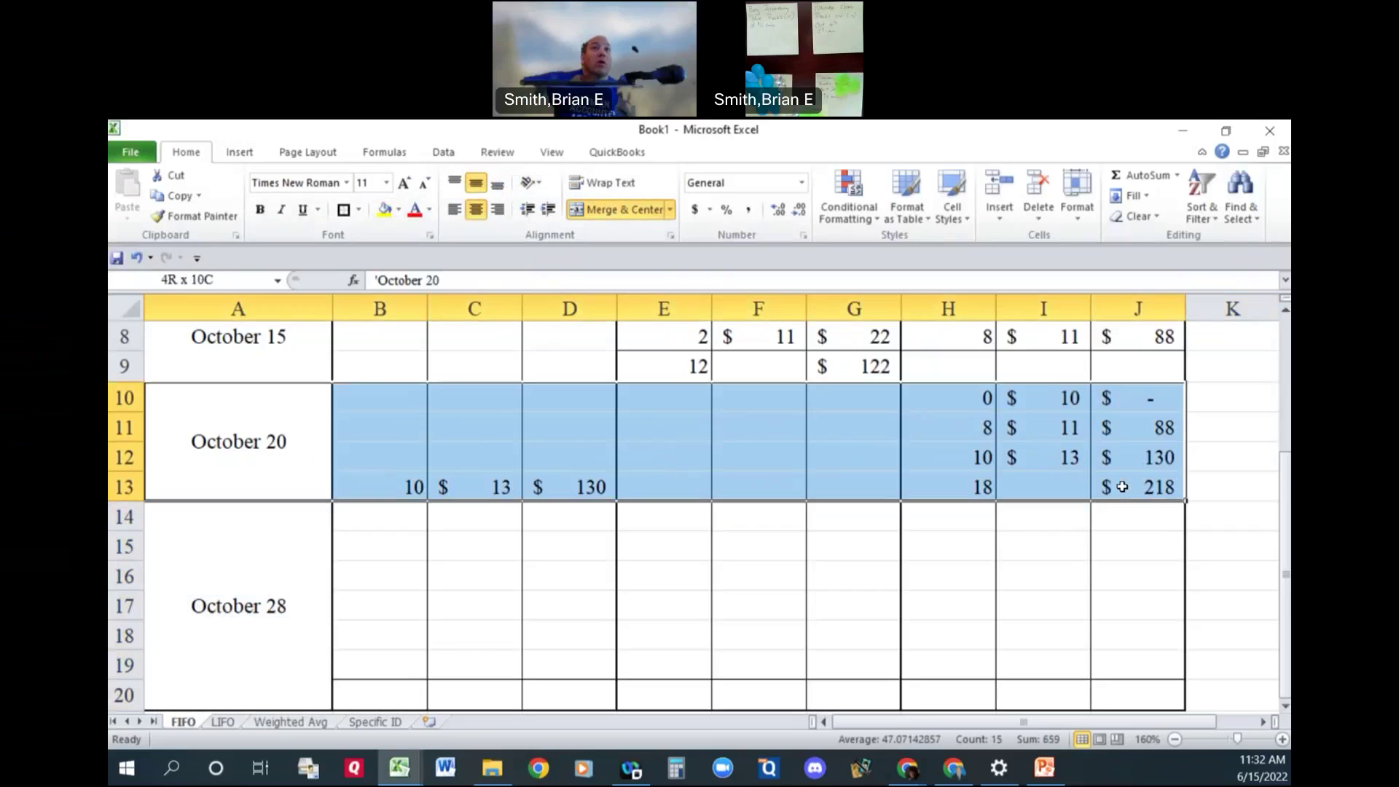
left_click(348, 212)
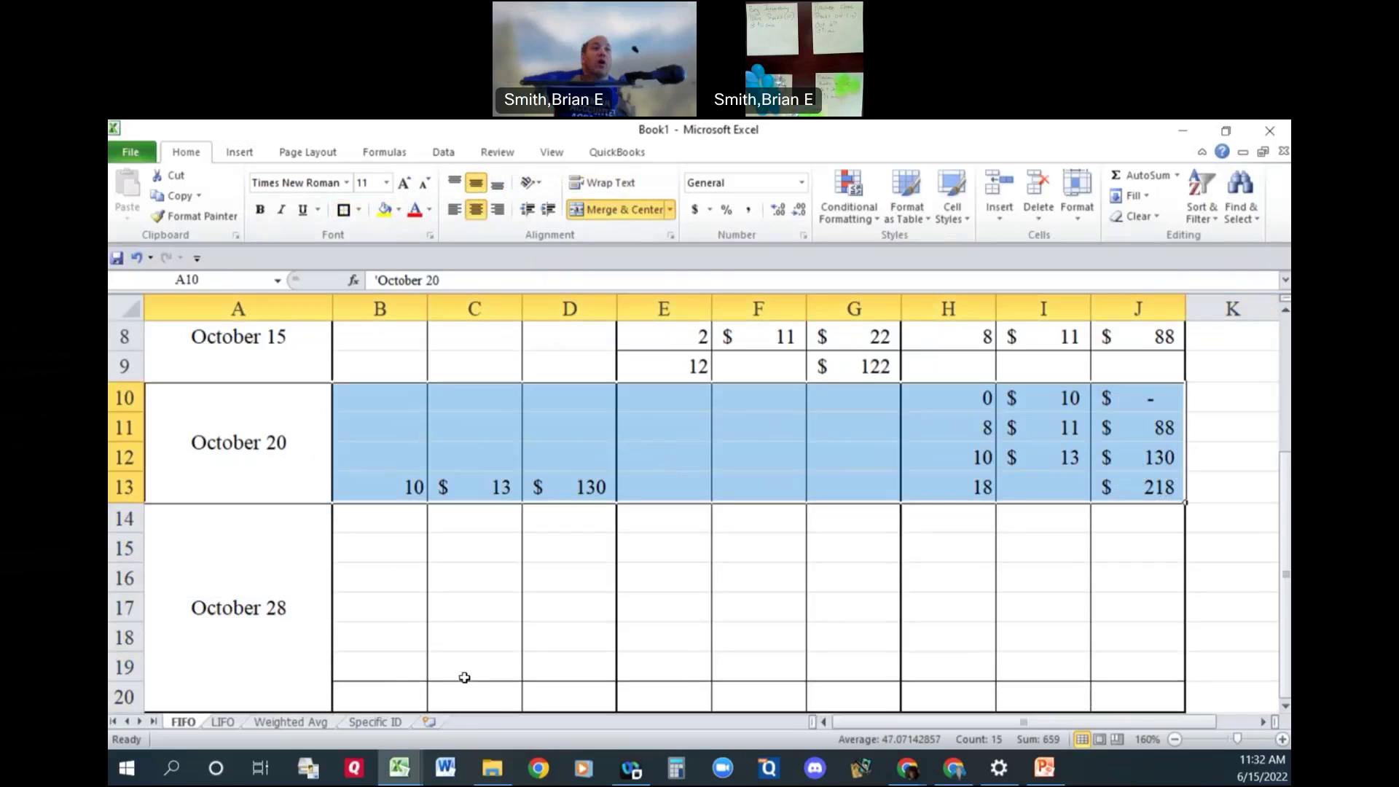
Unmerge the October 28 cell and re-merge it across A14:A19 only.
scroll(464, 678, "down", 1)
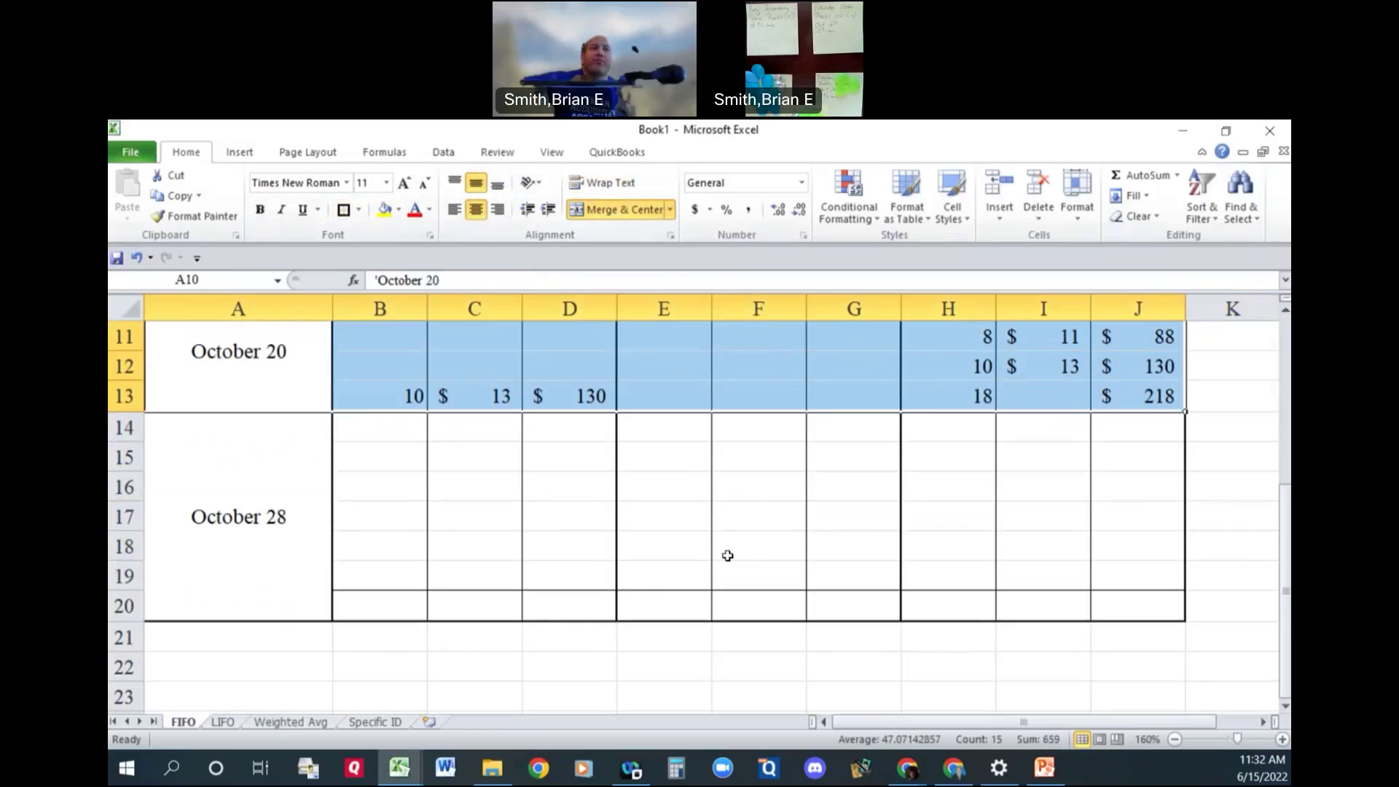
left_click(233, 477)
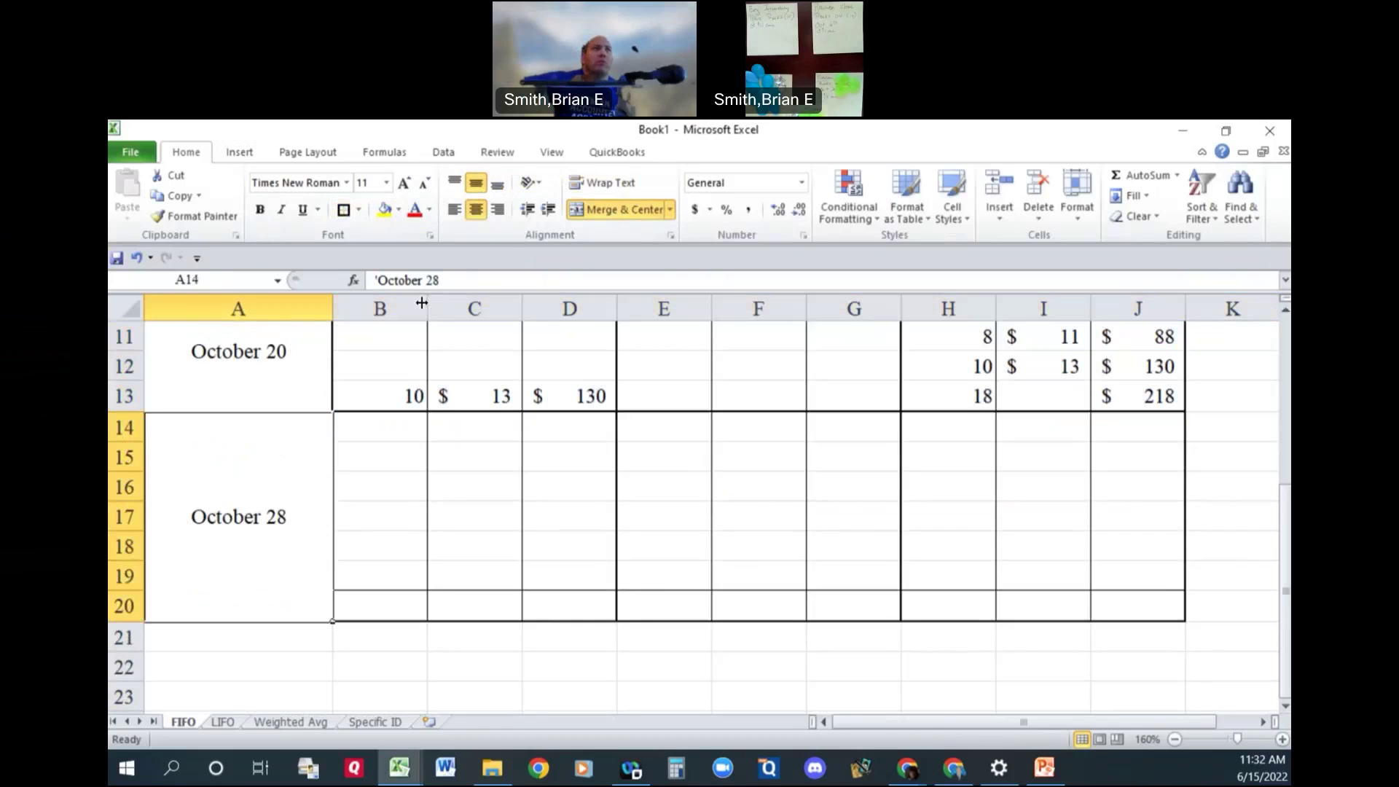
left_click(588, 217)
left_click_drag(309, 428, 290, 575)
left_click(582, 211)
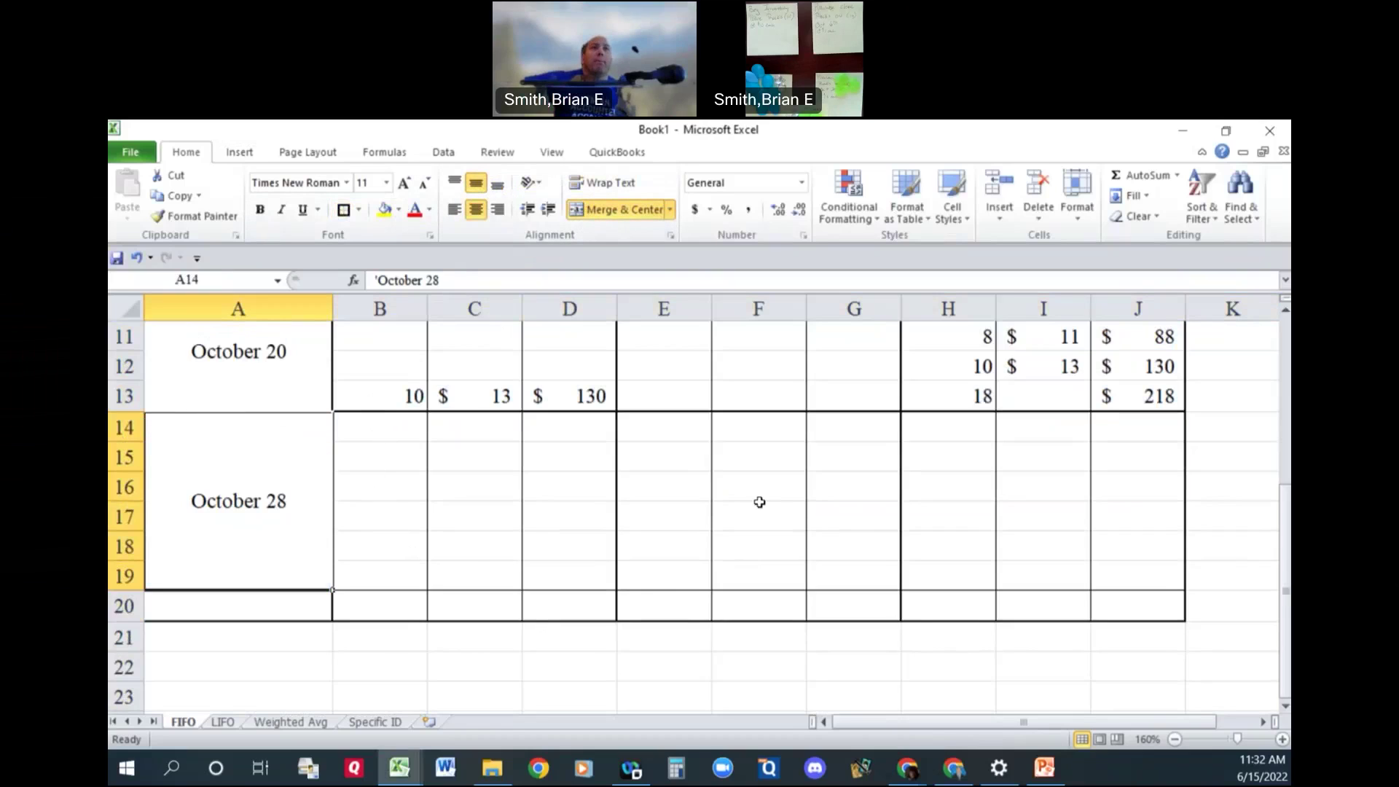
left_click(665, 575)
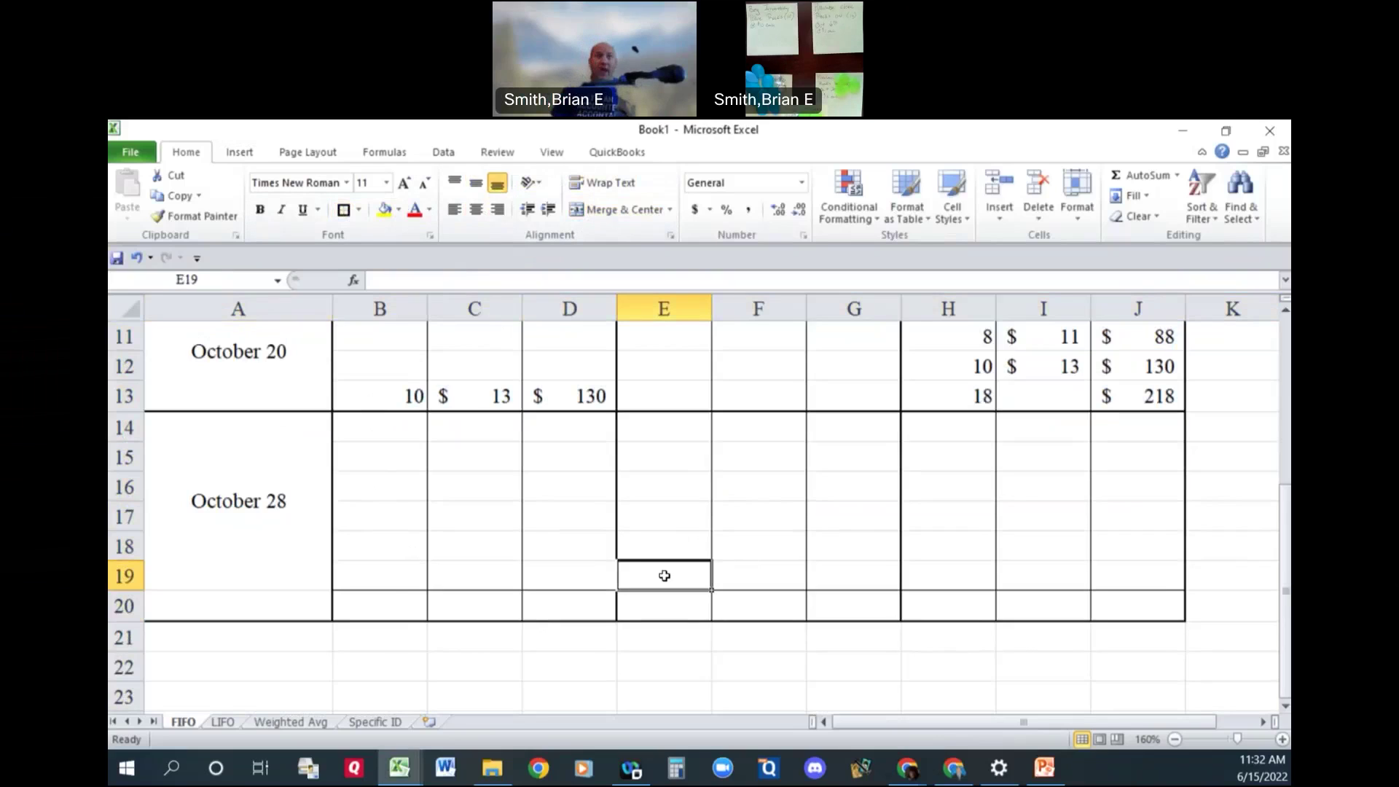
Clear the 8 mistakenly entered in E18 and return to the first October 28 row.
key("Up")
type("8")
key("Tab")
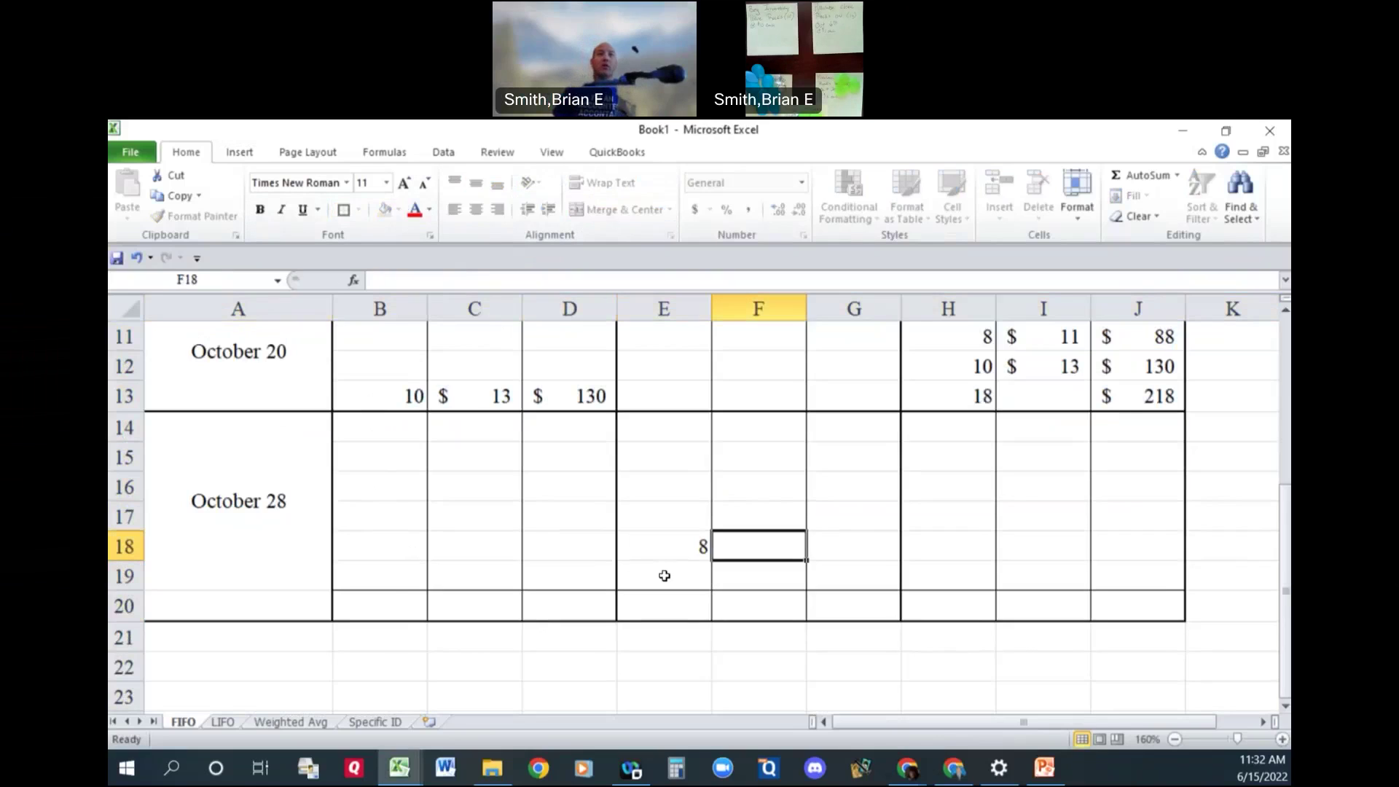
type("11")
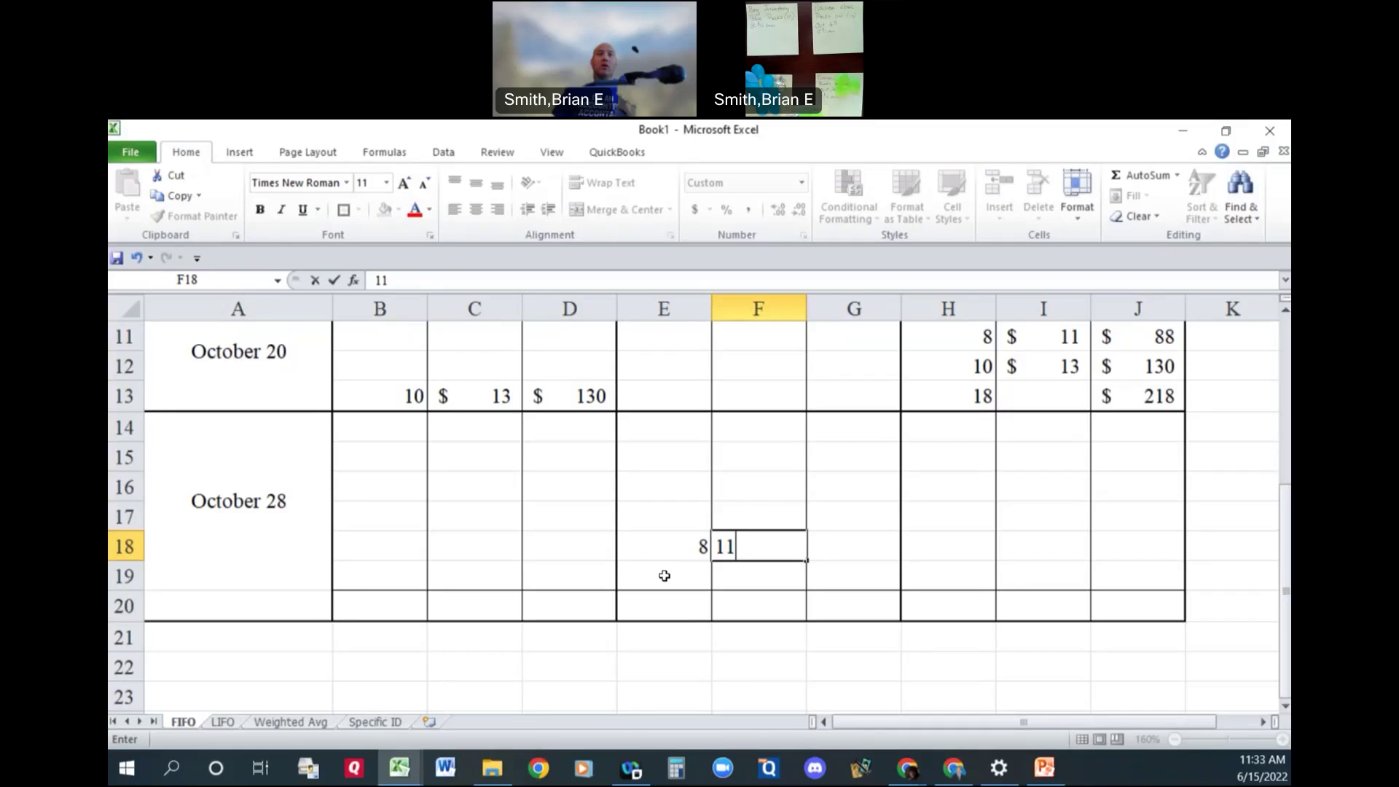
key("Escape")
key("Left")
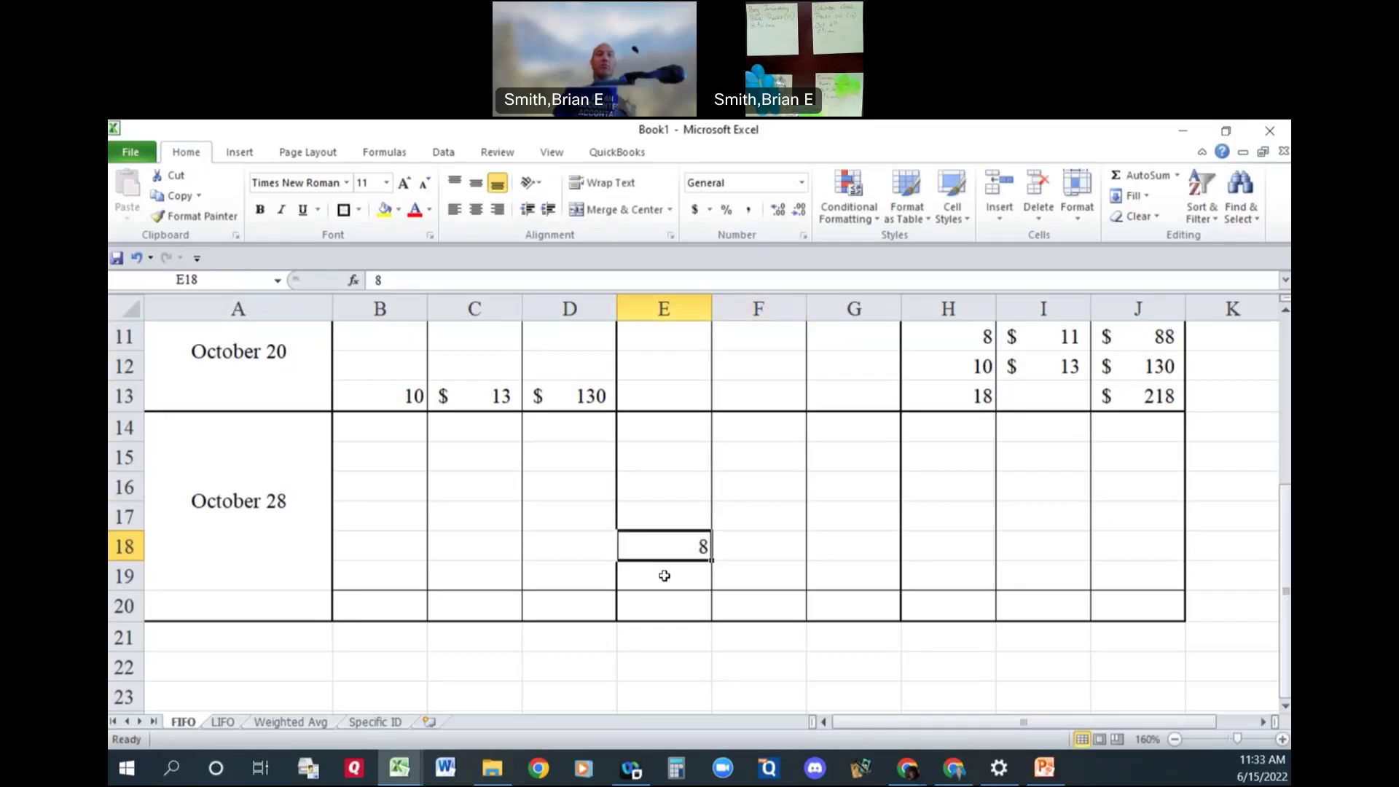
key("Delete")
key("Up")
key("Up")
key("Up")
key("Up")
Enter the first October 28 sale row: 8 units at $11, total cost formula giving $88.
type("8")
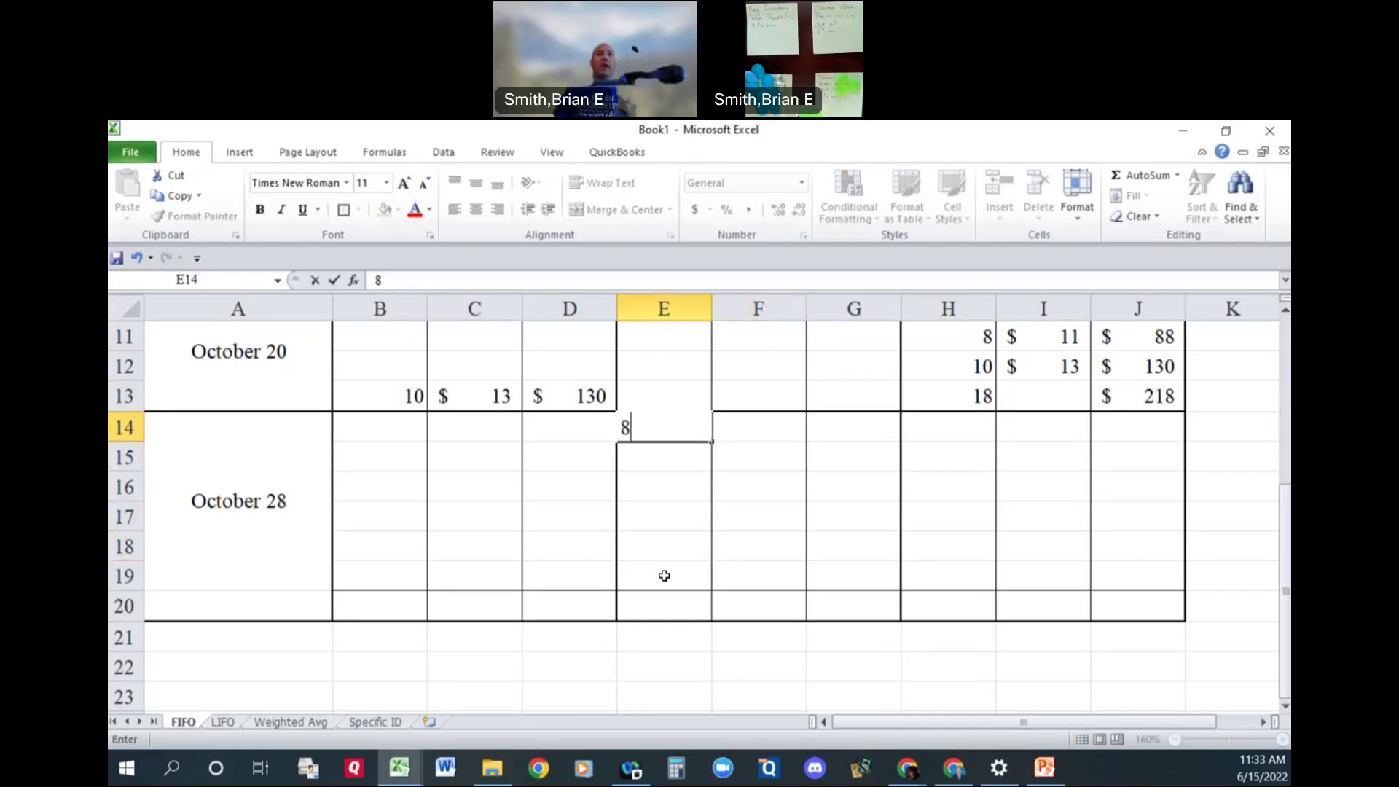
key("Tab")
type("11")
key("Tab")
type("=")
key("Left")
key("Left")
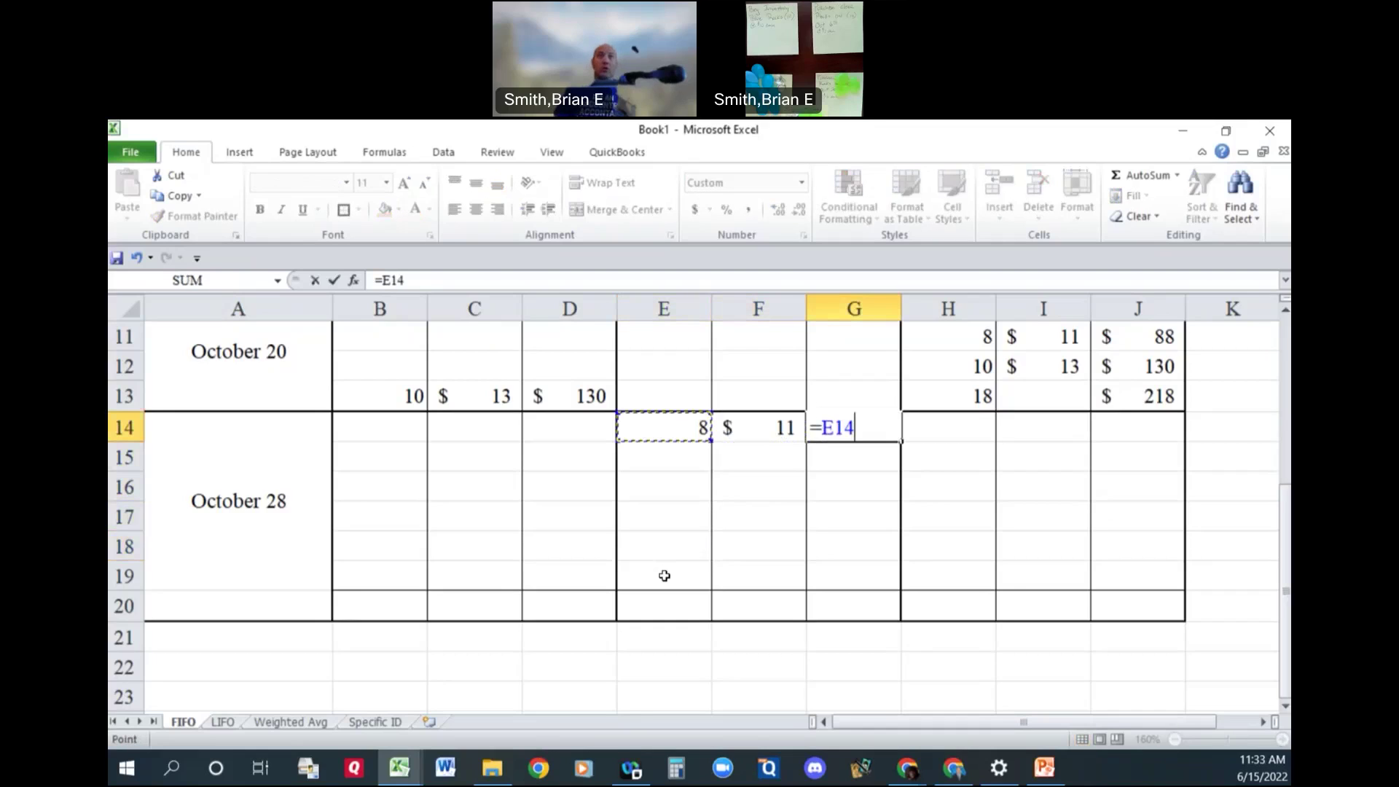
type("*-")
key("Left")
key("Return")
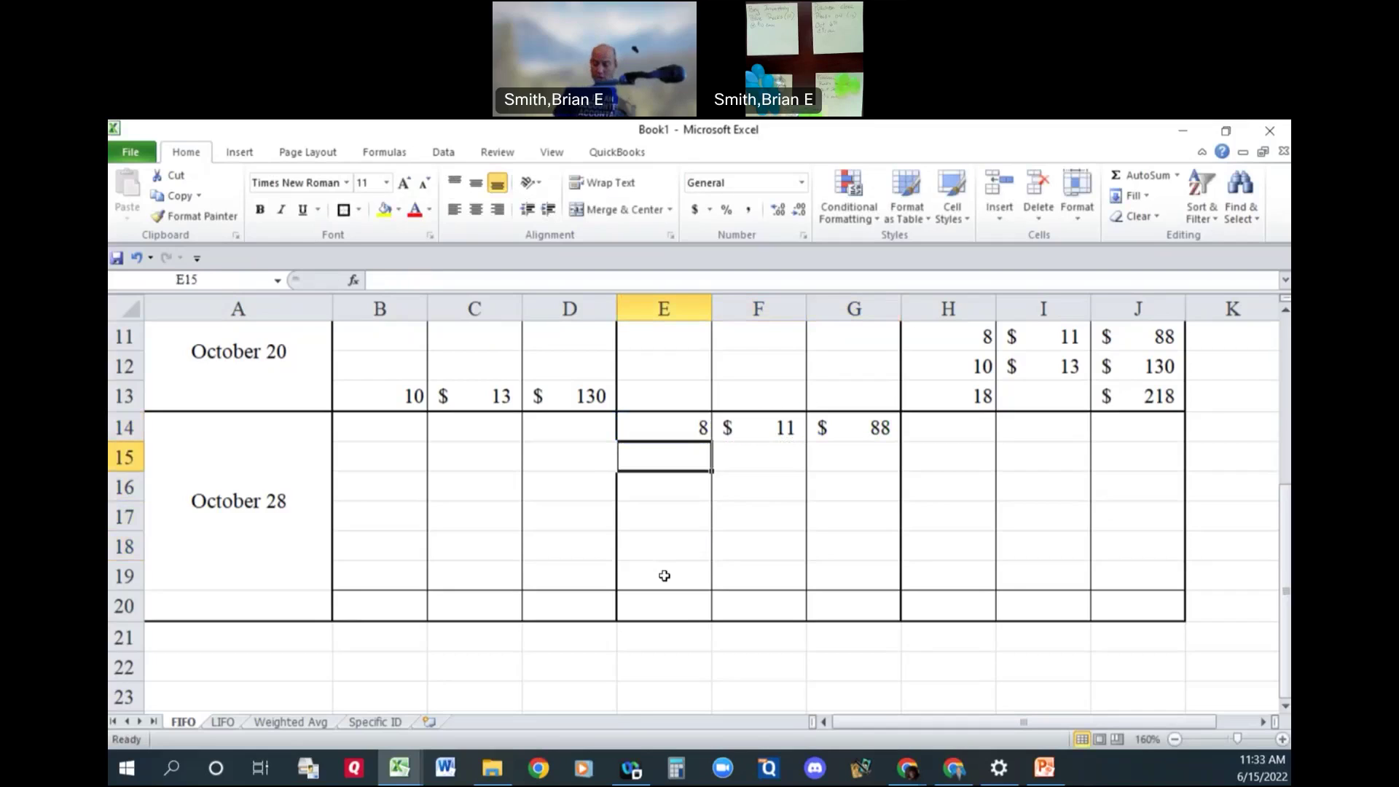
Enter the second sale row: 7 units at $13, total cost formula giving $91.
type("7")
key("Tab")
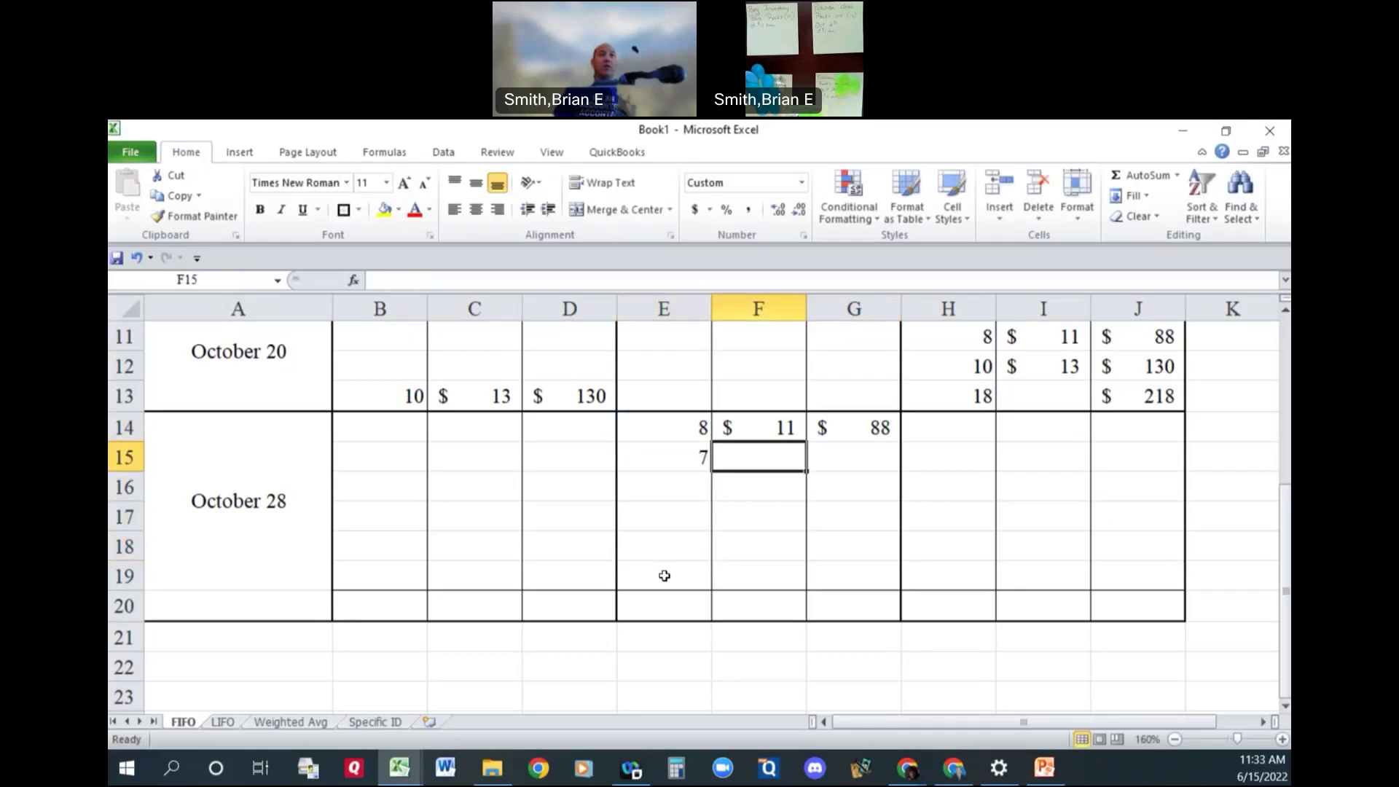
type("13")
key("Tab")
type("=")
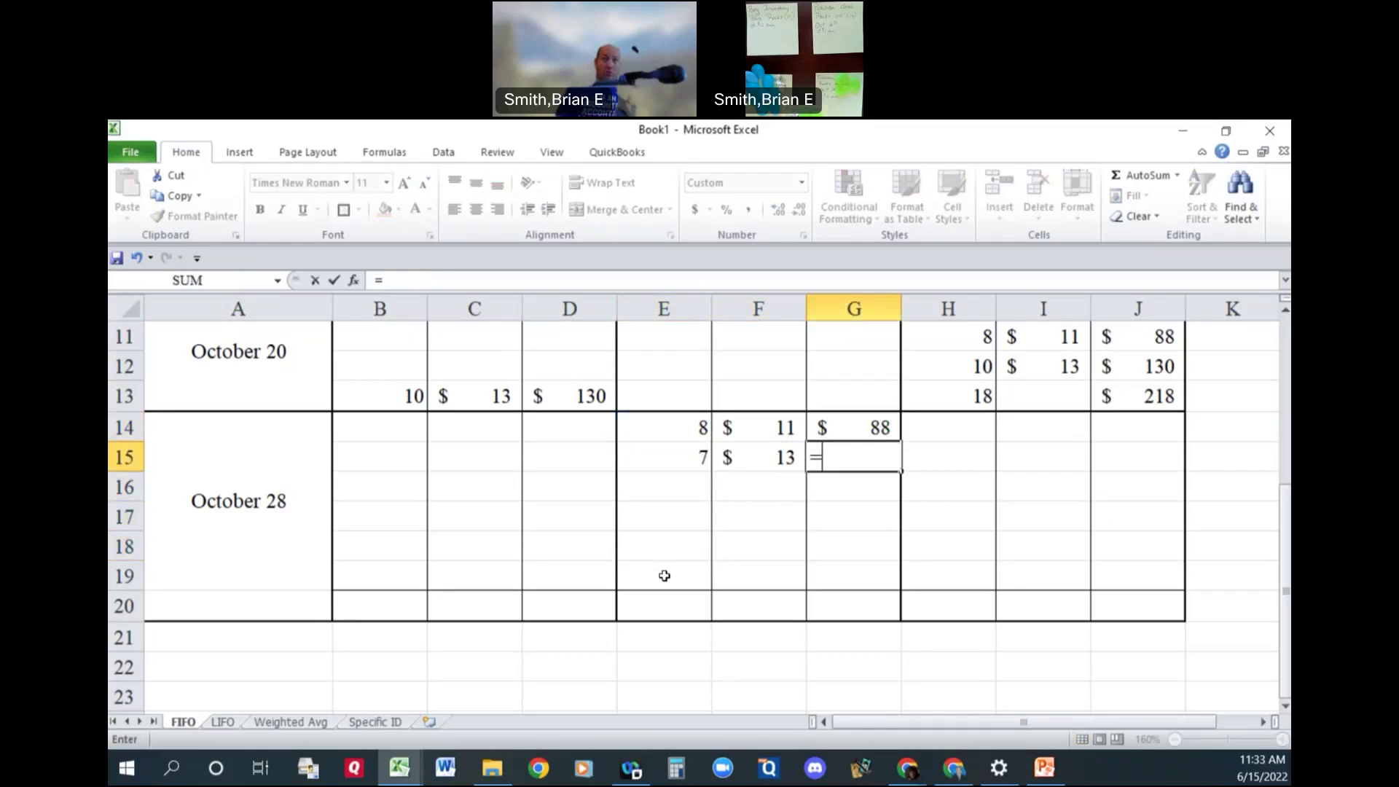
key("Left")
key("Left")
type("*")
key("Left")
key("Return")
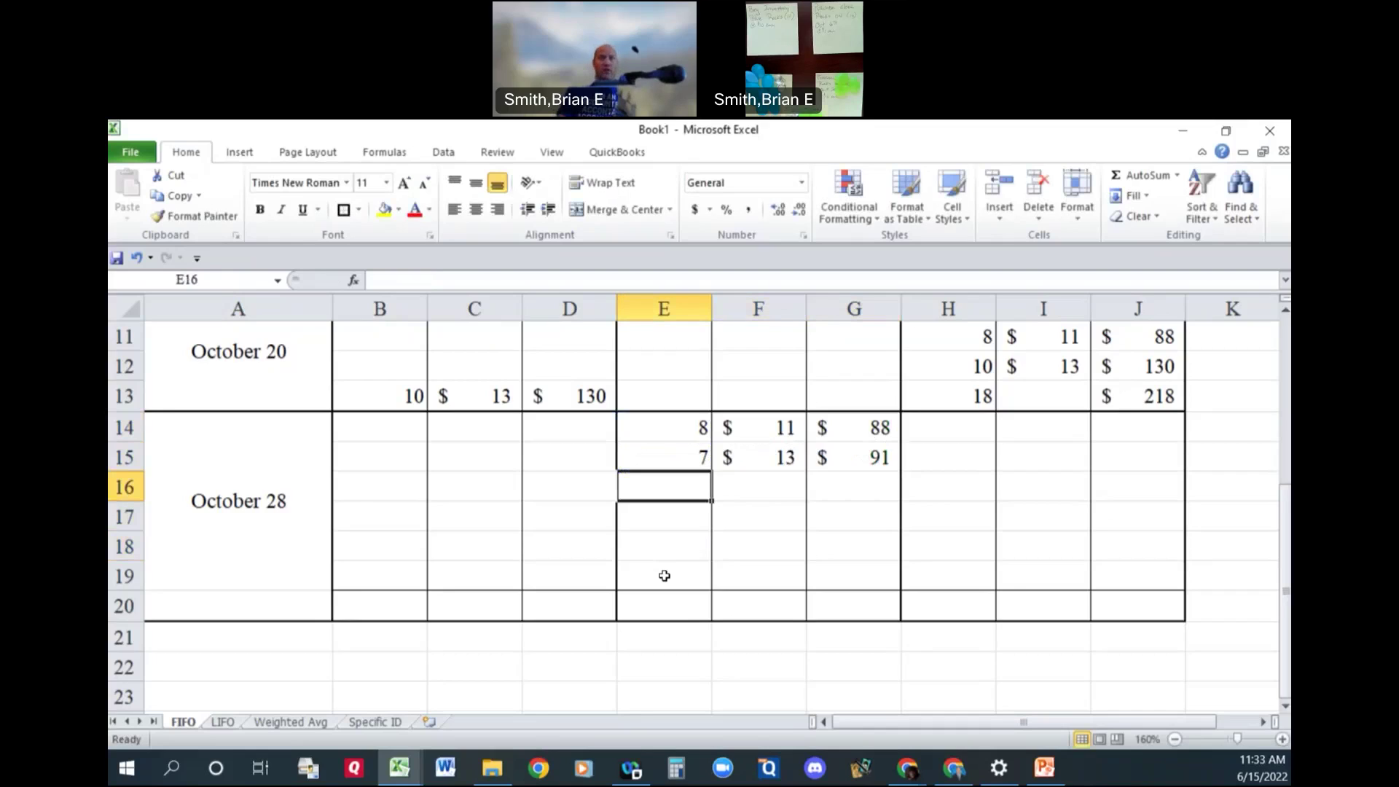
Total row 16 with =SUM(E14:E15) for 15 units and =SUM(G14:G15) for $179.
type("=sum(")
key("Up")
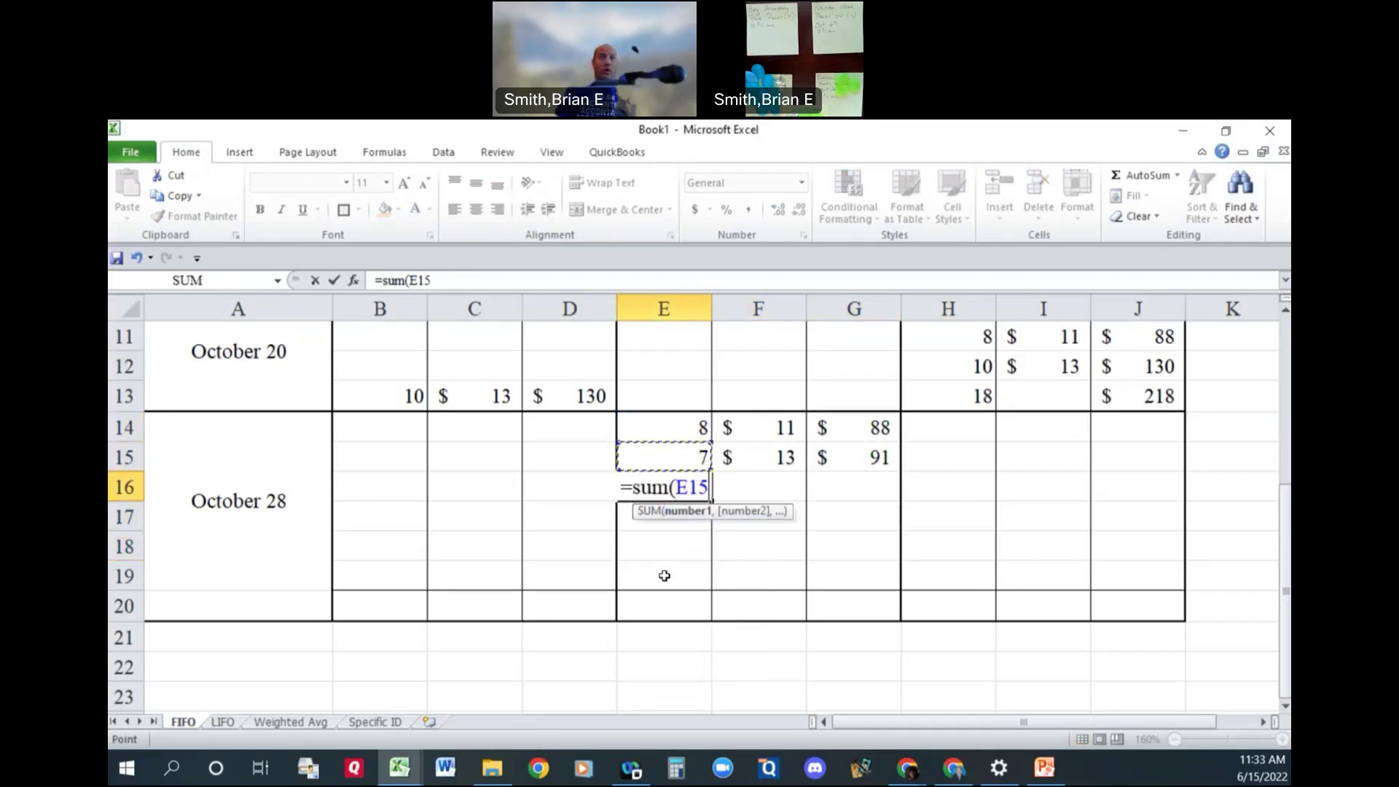
key("shift+Up")
type(")")
key("Tab")
key("Tab")
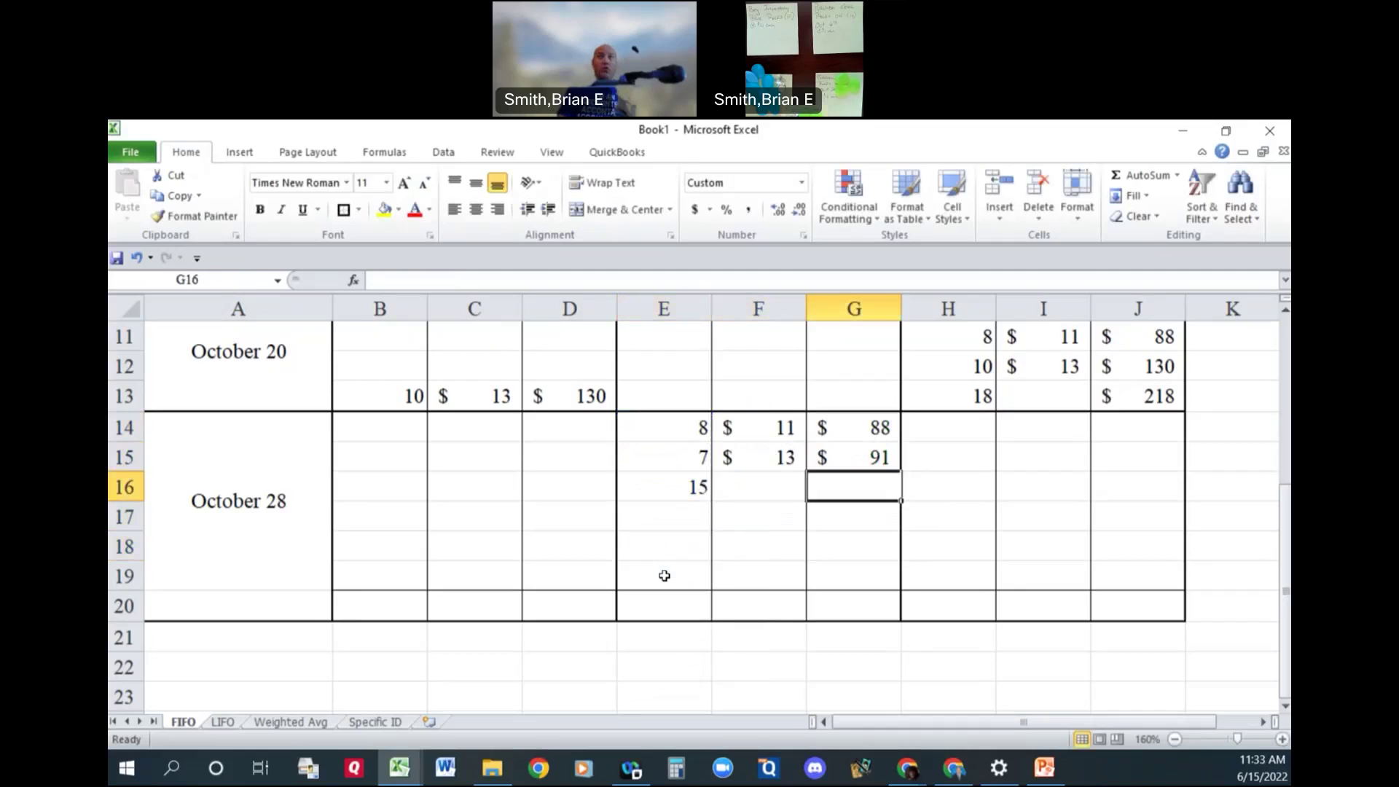
type("=sum(")
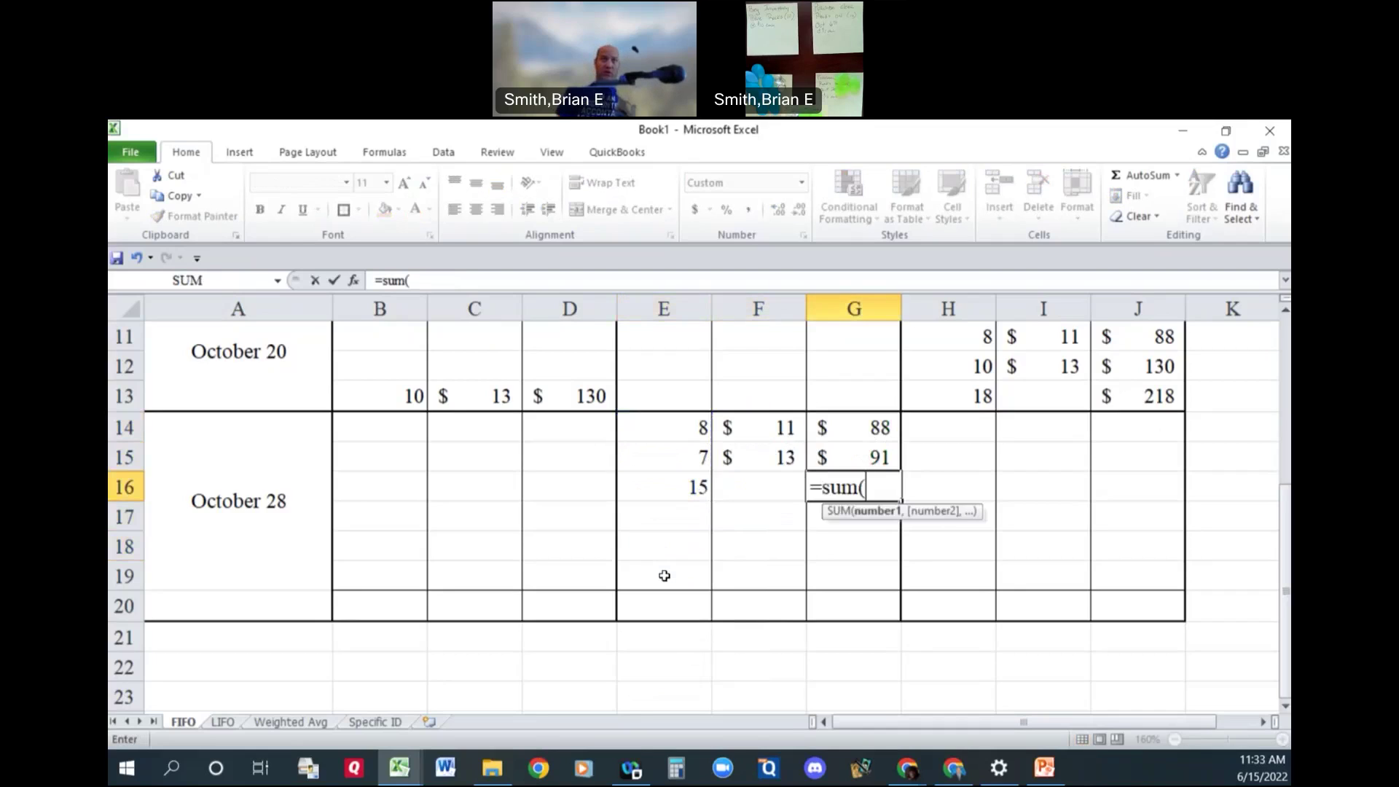
key("Up")
key("shift+Up")
type(")")
key("Return")
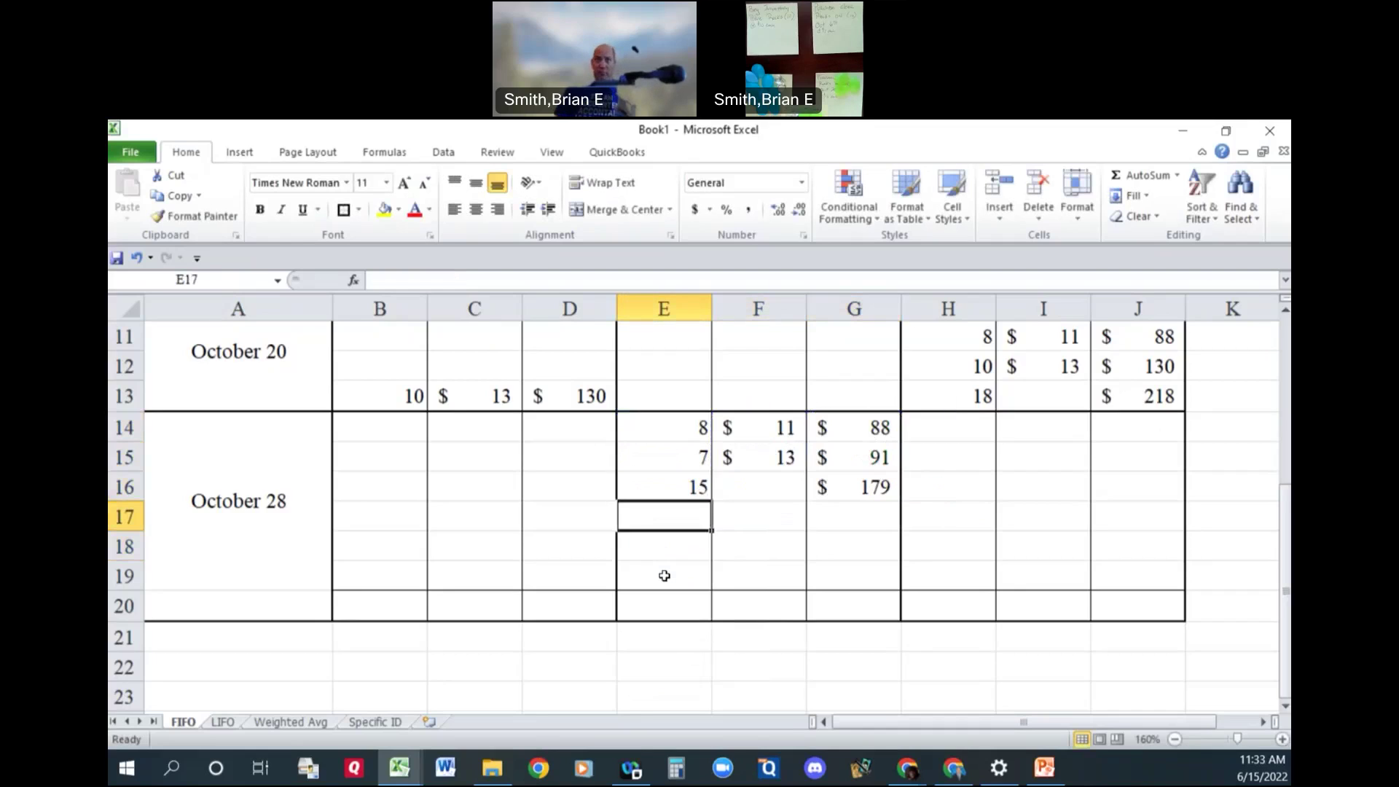
key("Right")
key("Right")
key("Right")
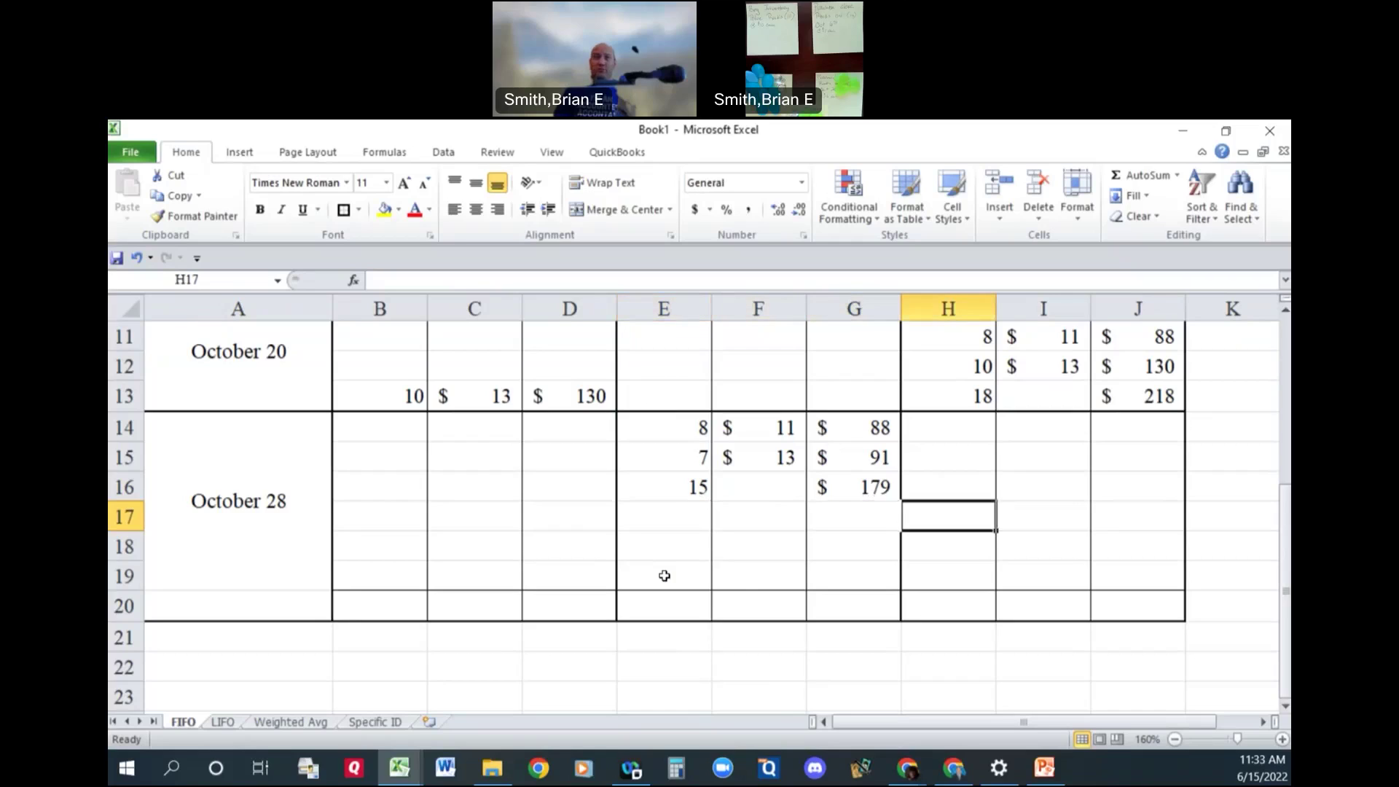
key("Up")
key("Up")
key("Up")
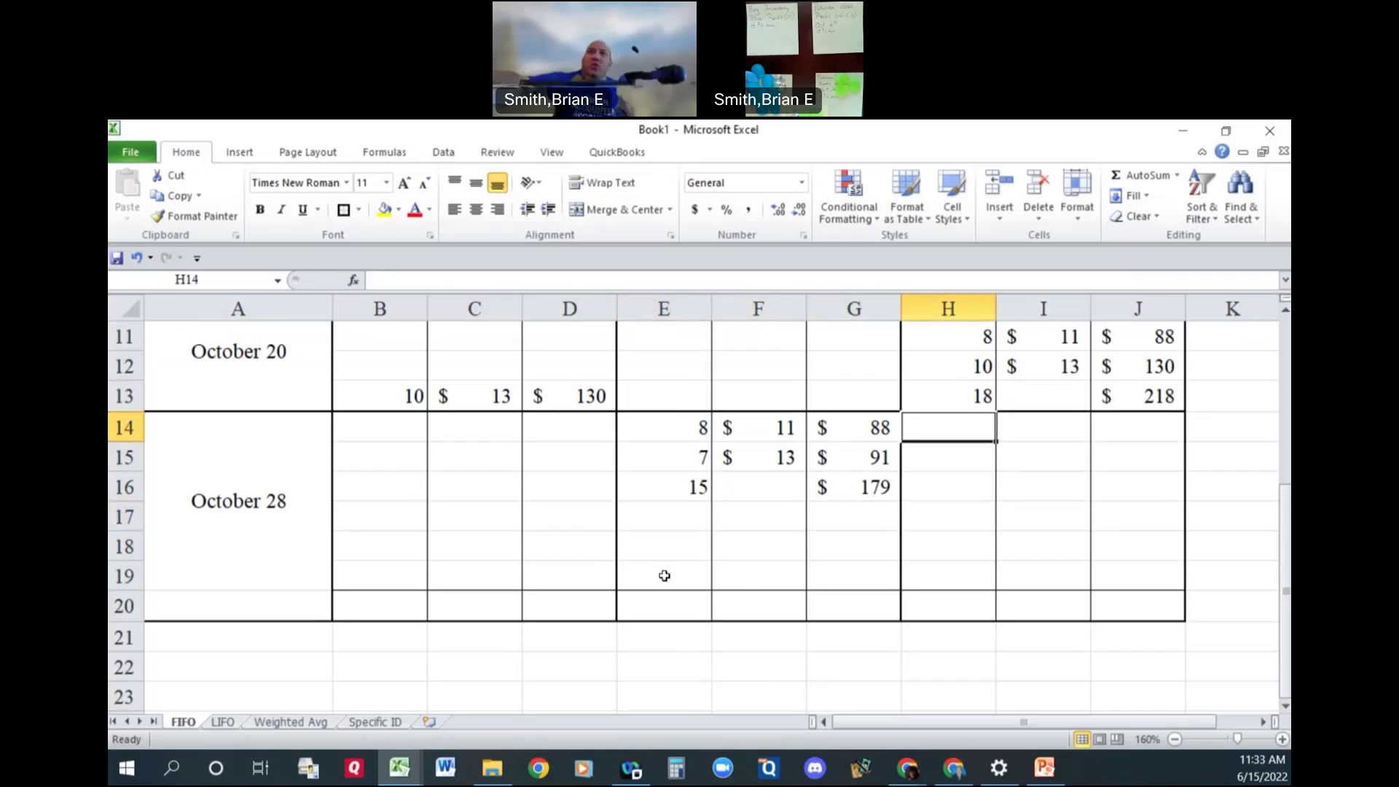
Enter the first ending inventory layer: 0 units at $10 with an =H*I cost formula.
scroll(656, 582, "up", 1)
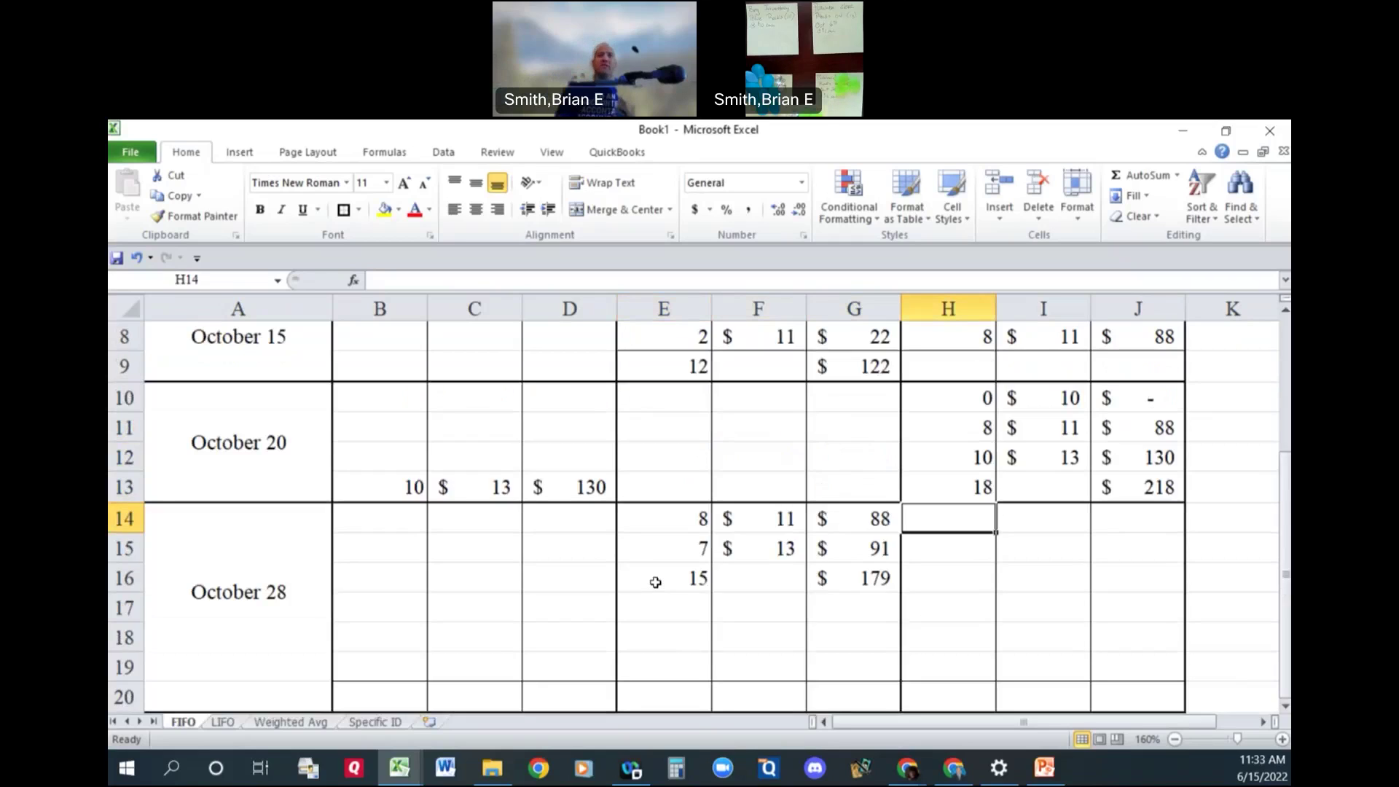
type("0")
key("Right")
type("10")
key("Right")
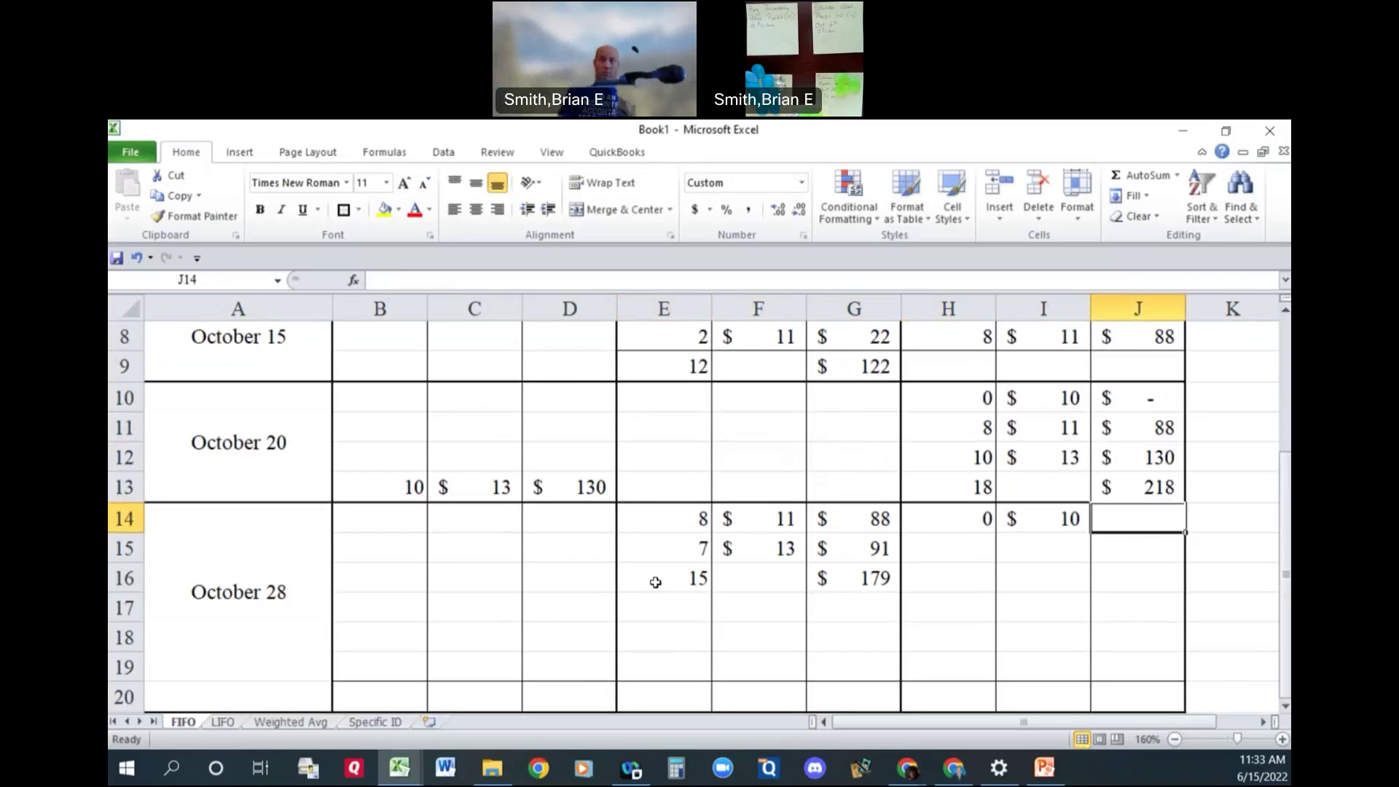
type("=")
key("Left")
key("Left")
type("*")
key("Left")
key("Return")
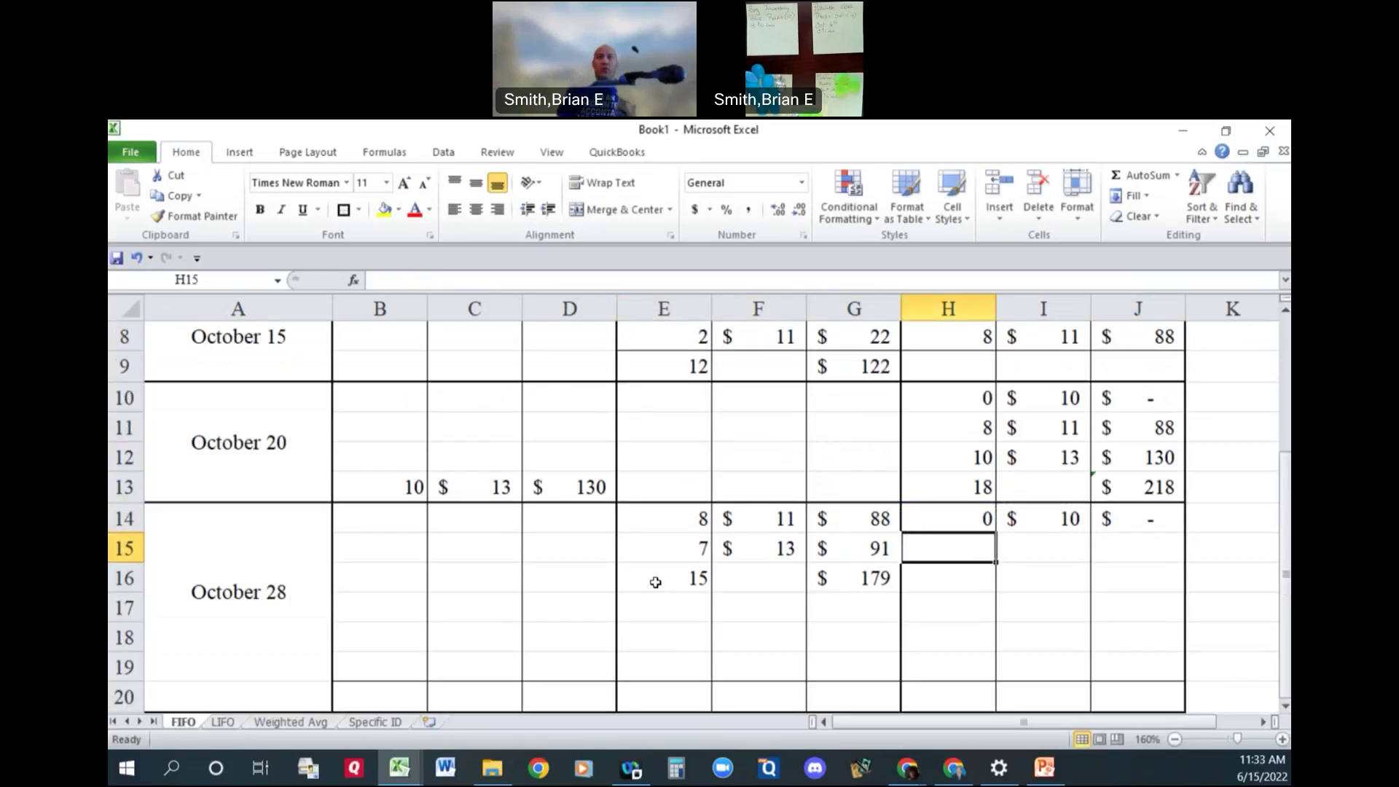
Add 0 units at $11 and 3 units at $13, filling cost formulas down to give $39.
type("0")
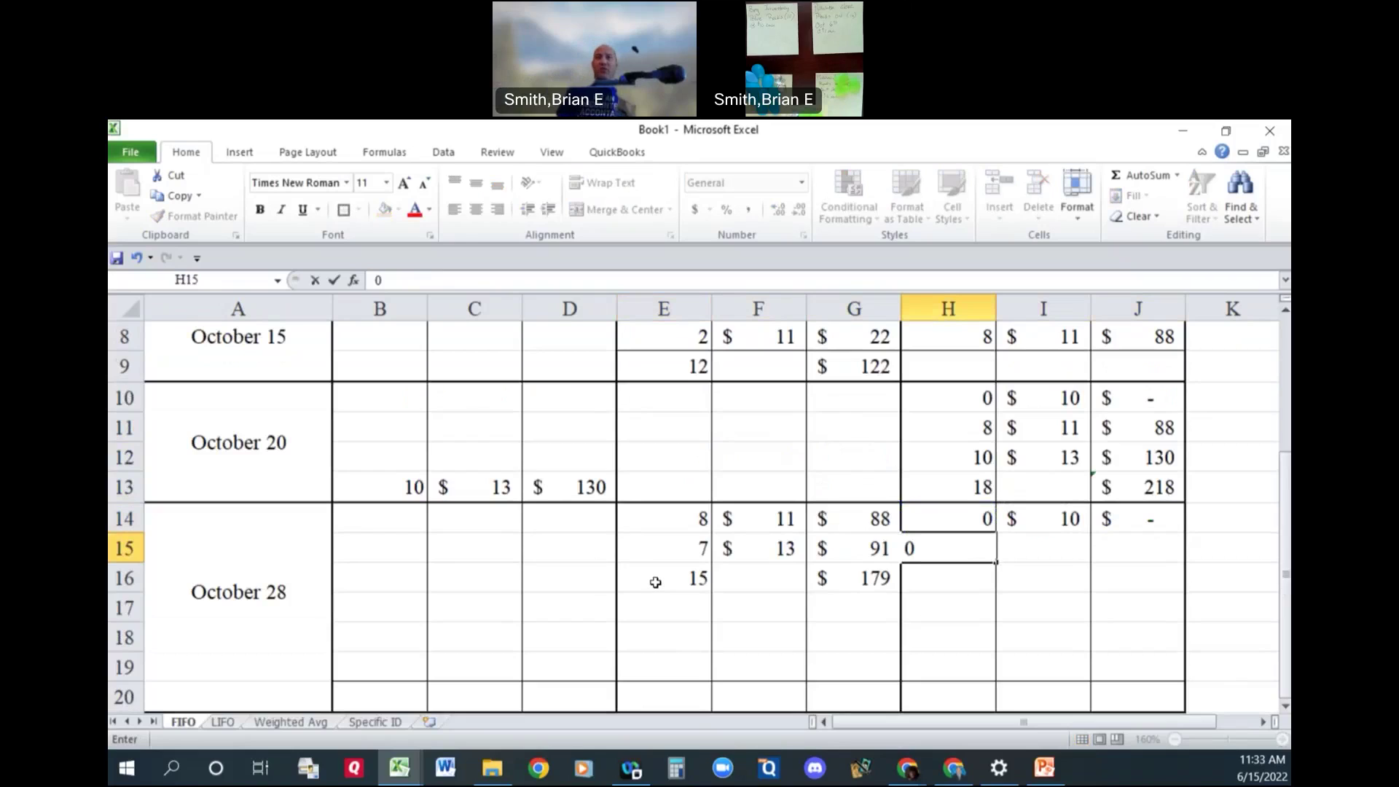
key("Right")
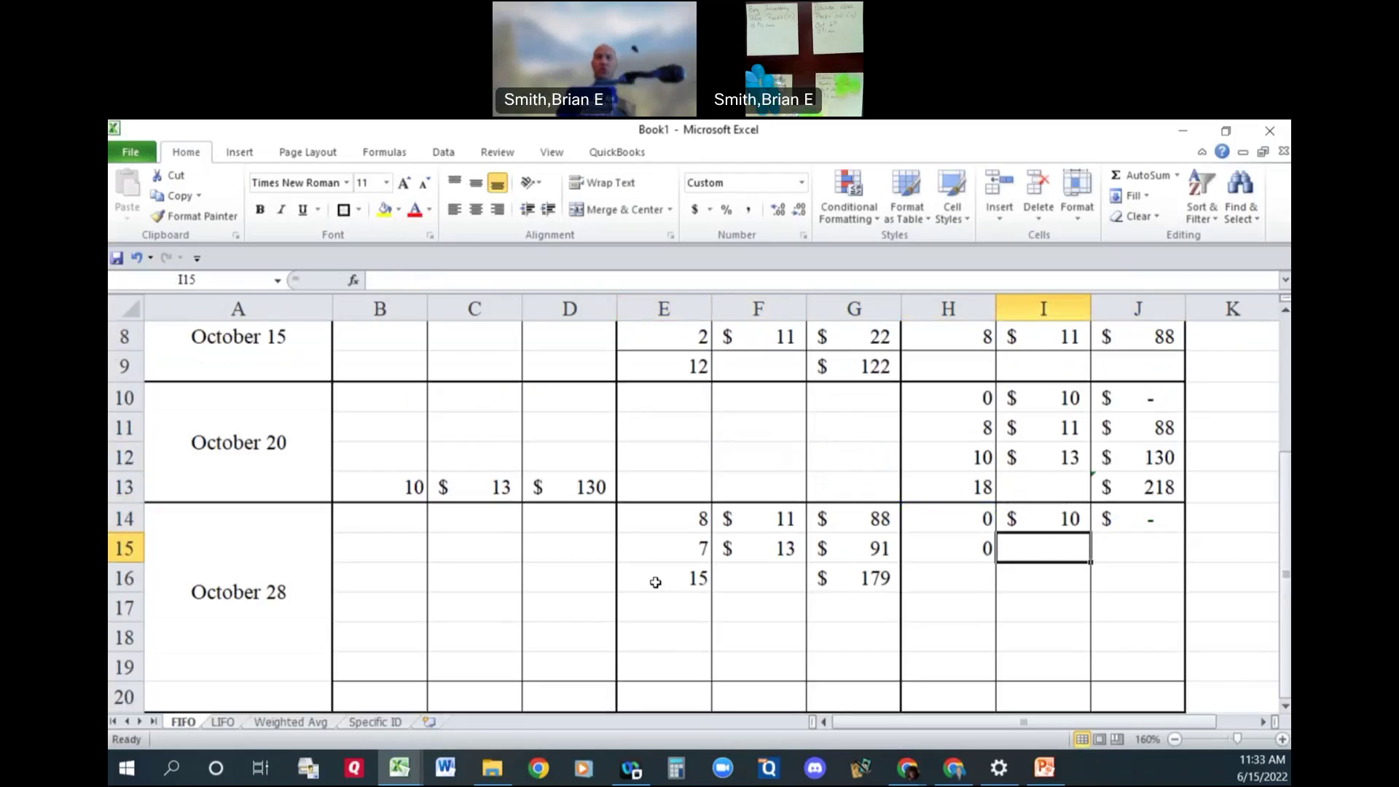
type("11")
key("Right")
key("ctrl+d")
key("Return")
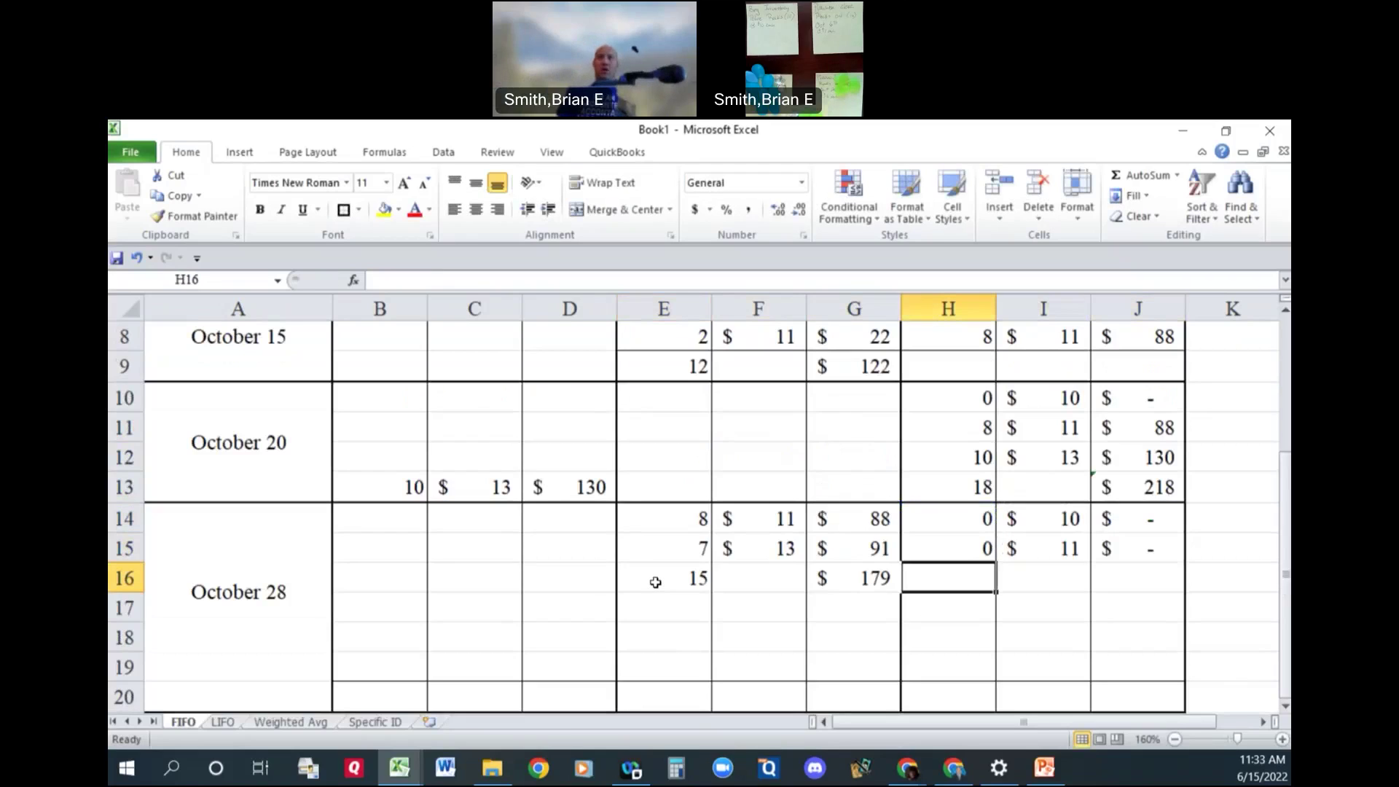
type("3")
key("Right")
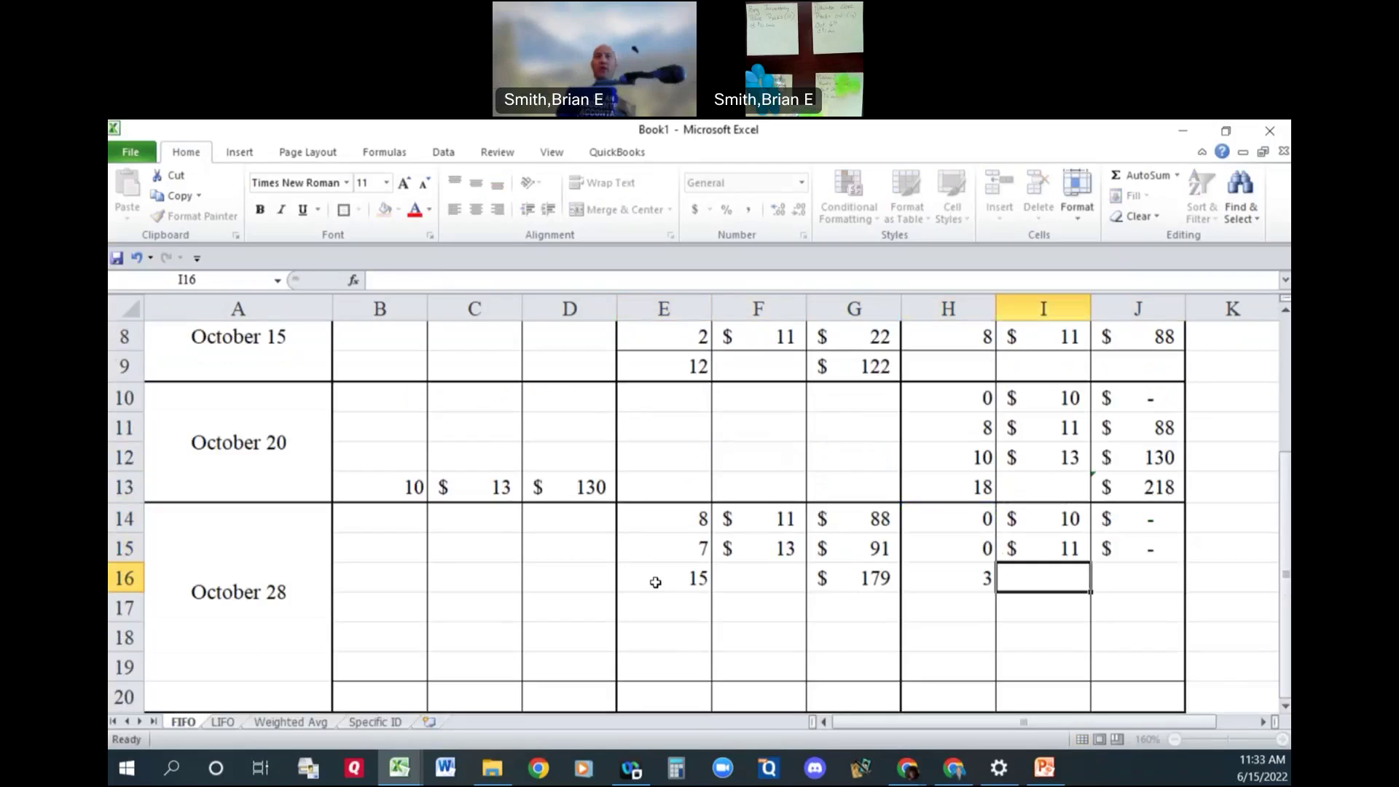
type("13")
key("Right")
key("ctrl+d")
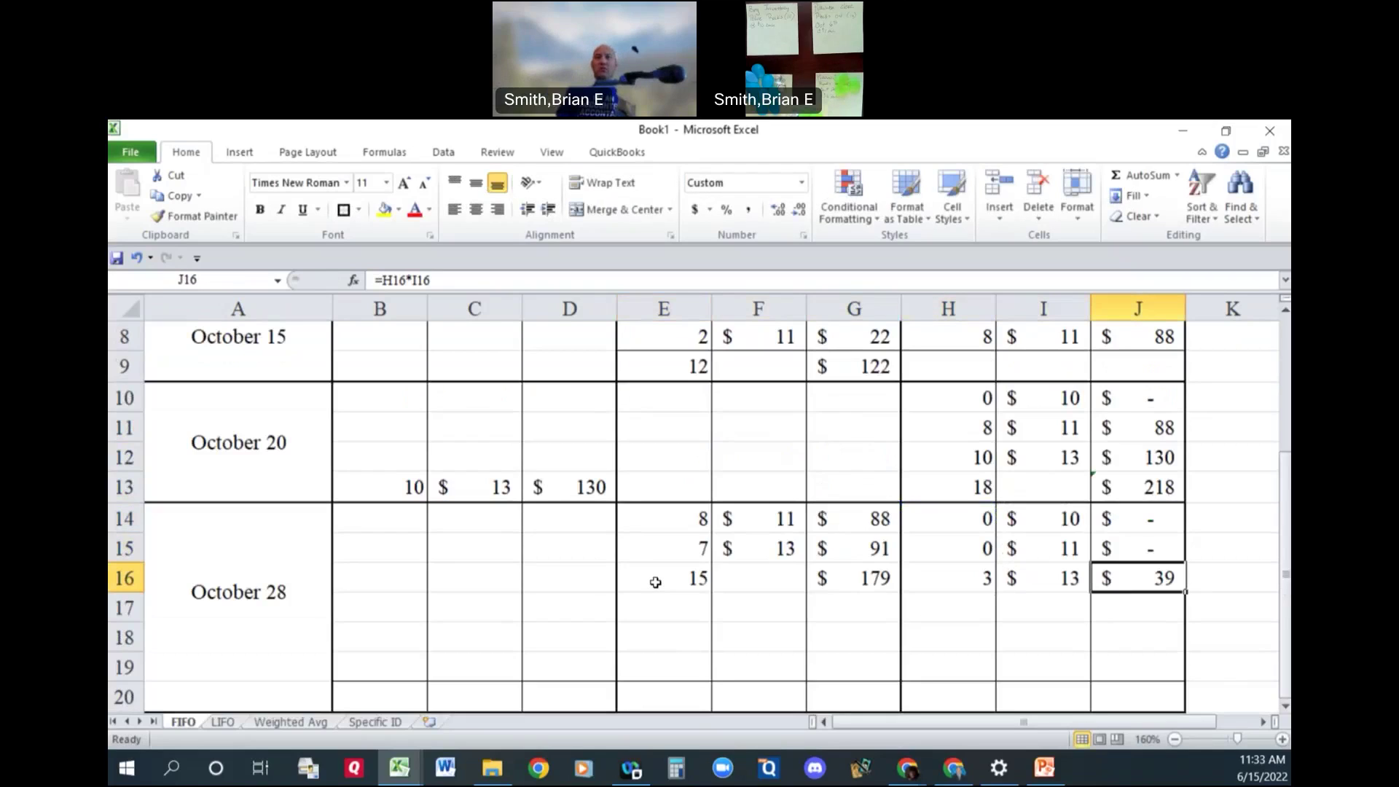
Enter the row 20 balance: 3 units at $13 with =H20*I20 giving $39.
key("Down")
key("Down")
key("Down")
key("Down")
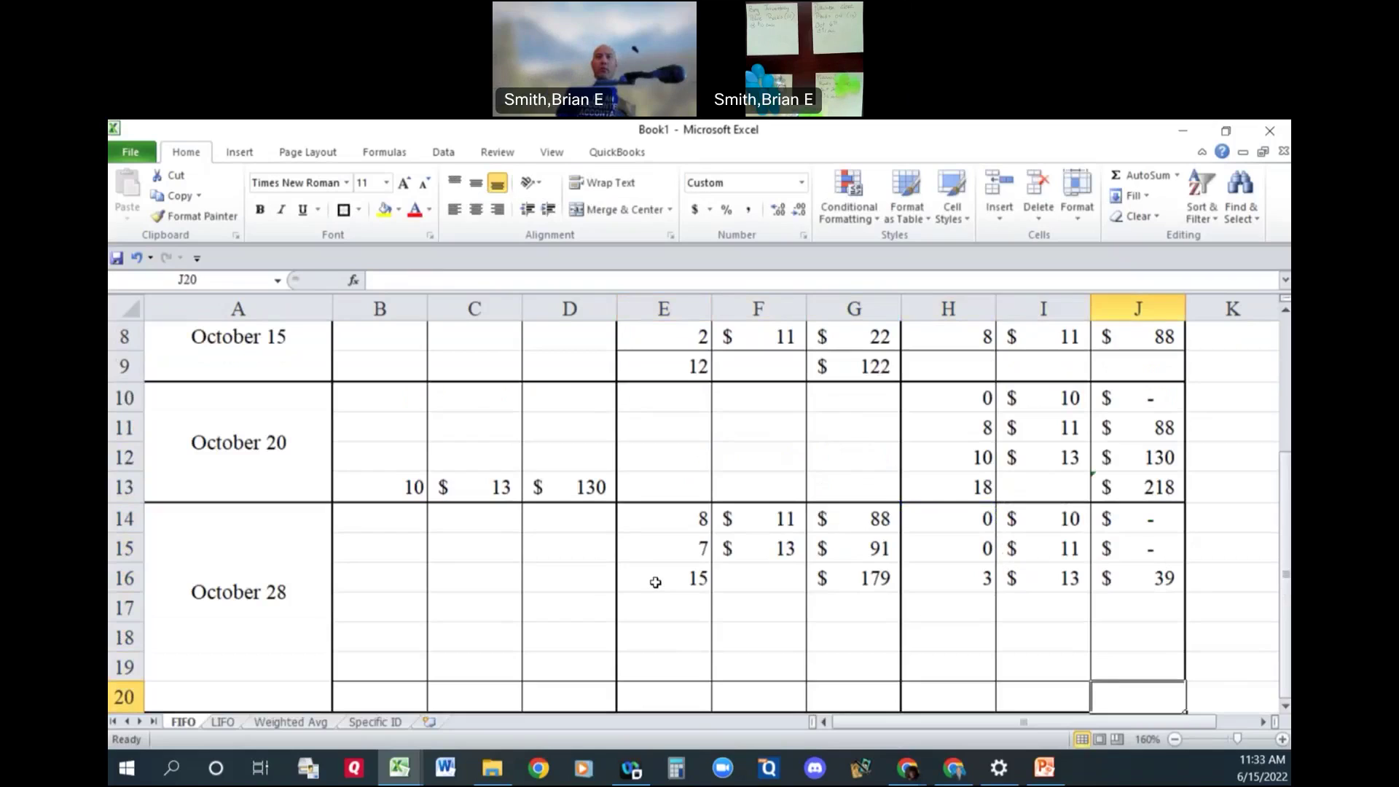
key("Left")
key("Left")
type("3")
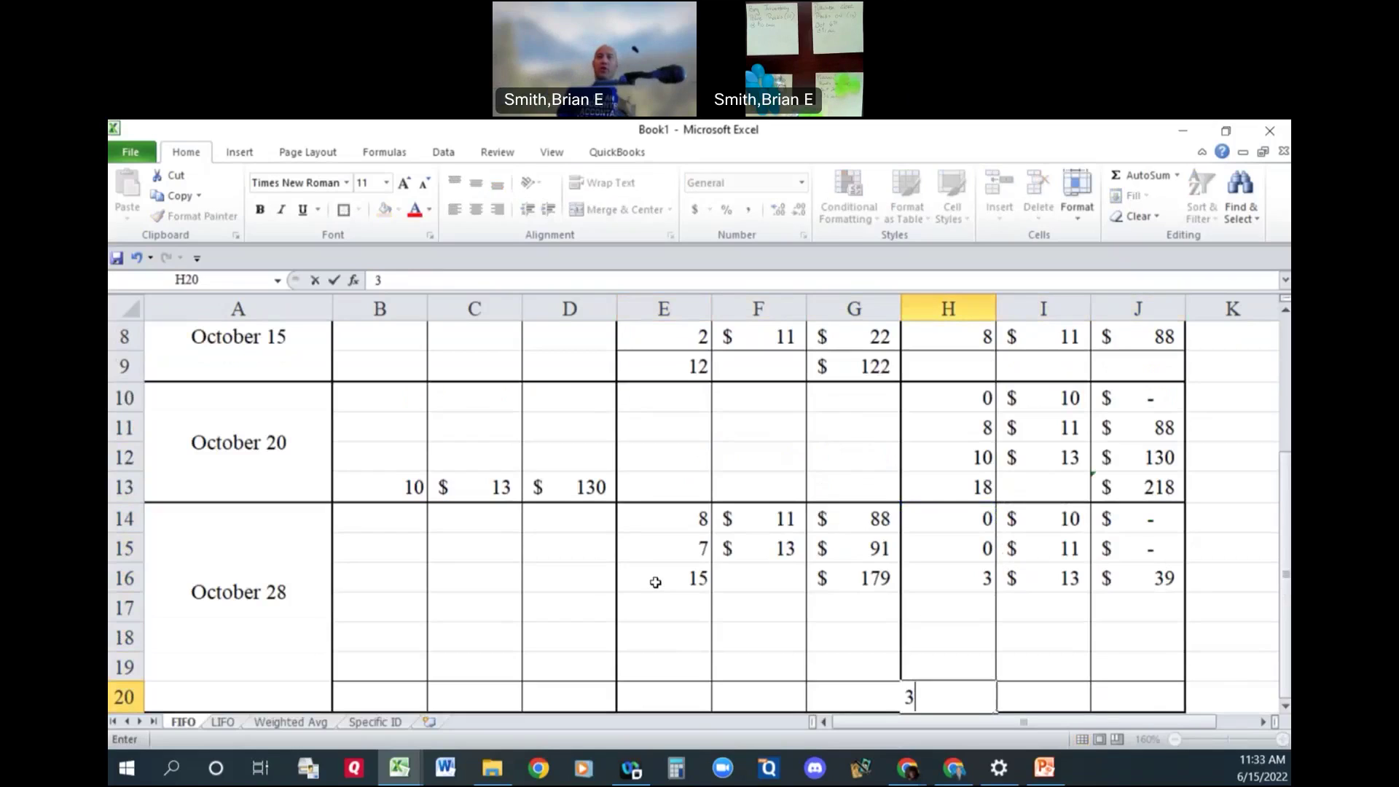
key("Right")
type("13")
key("Right")
type("=")
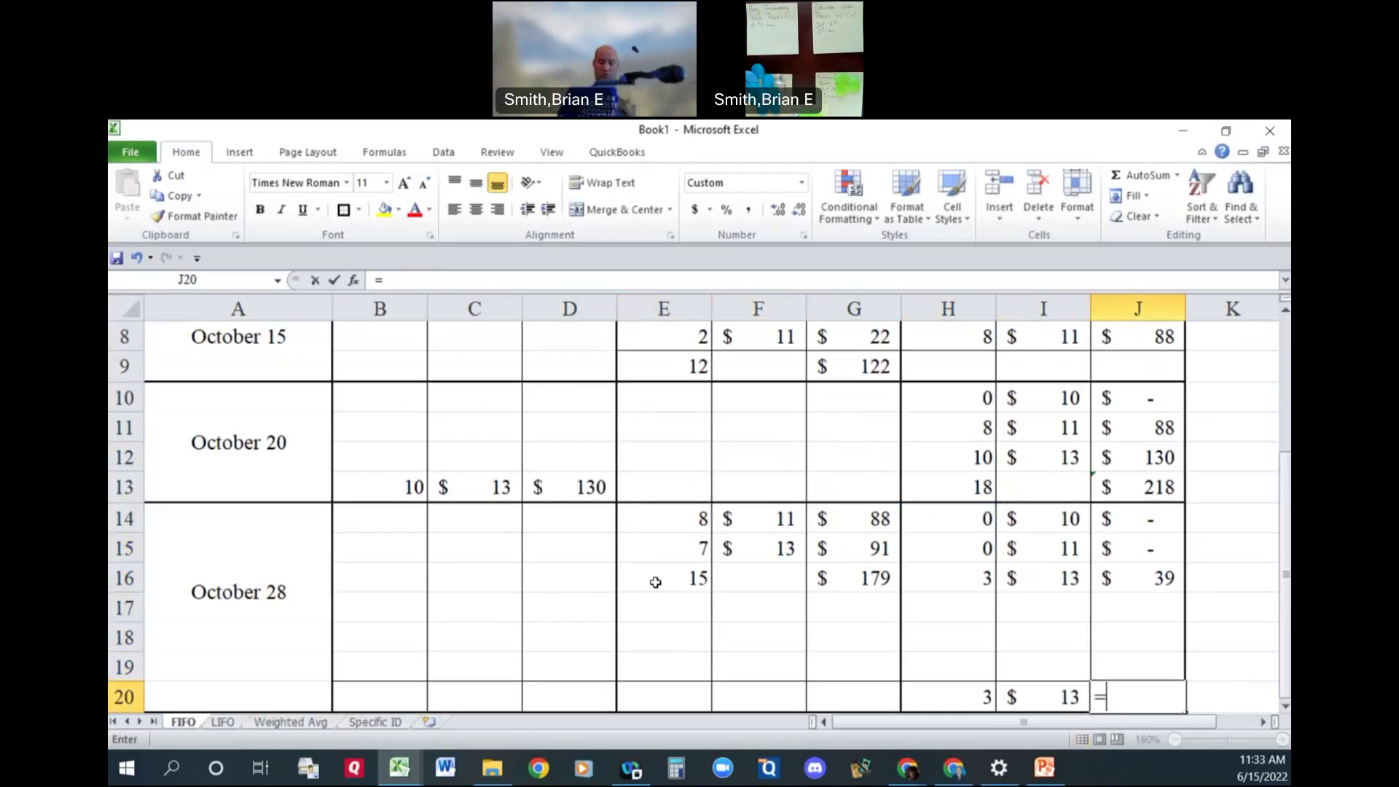
key("Left")
key("Left")
type("*")
key("Left")
key("Return")
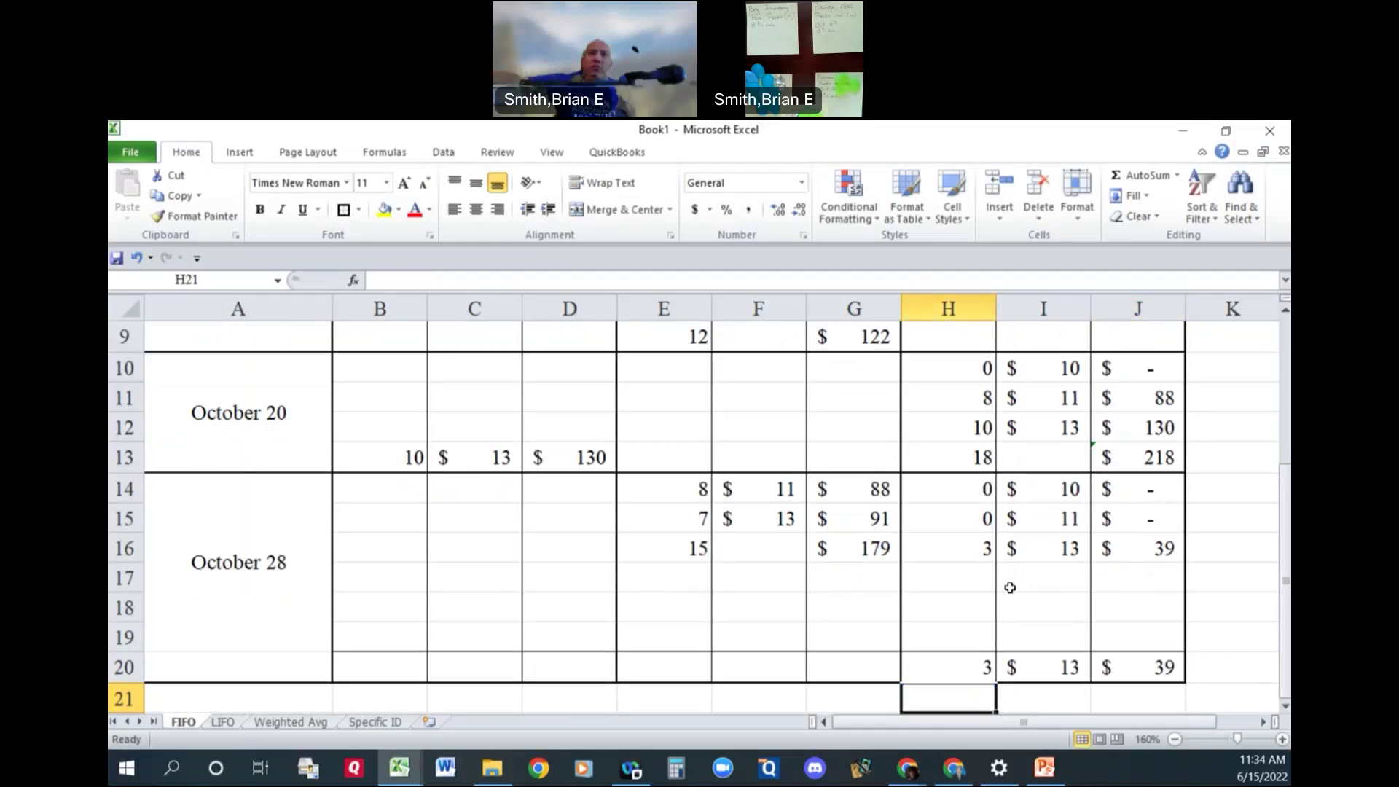
scroll(1009, 588, "down", 1)
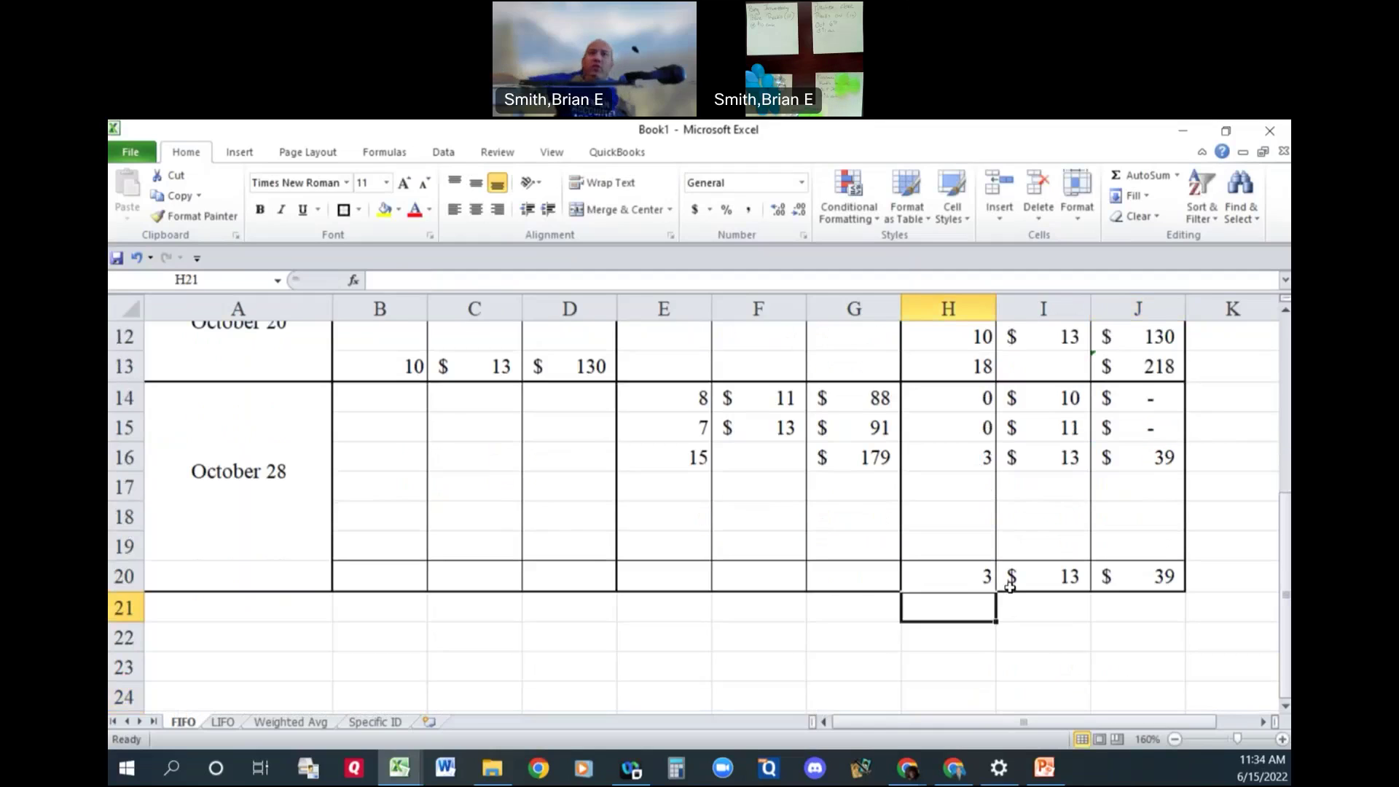
Total units sold in E20 with =E16+E9, giving 27 units.
left_click(684, 573)
type("=")
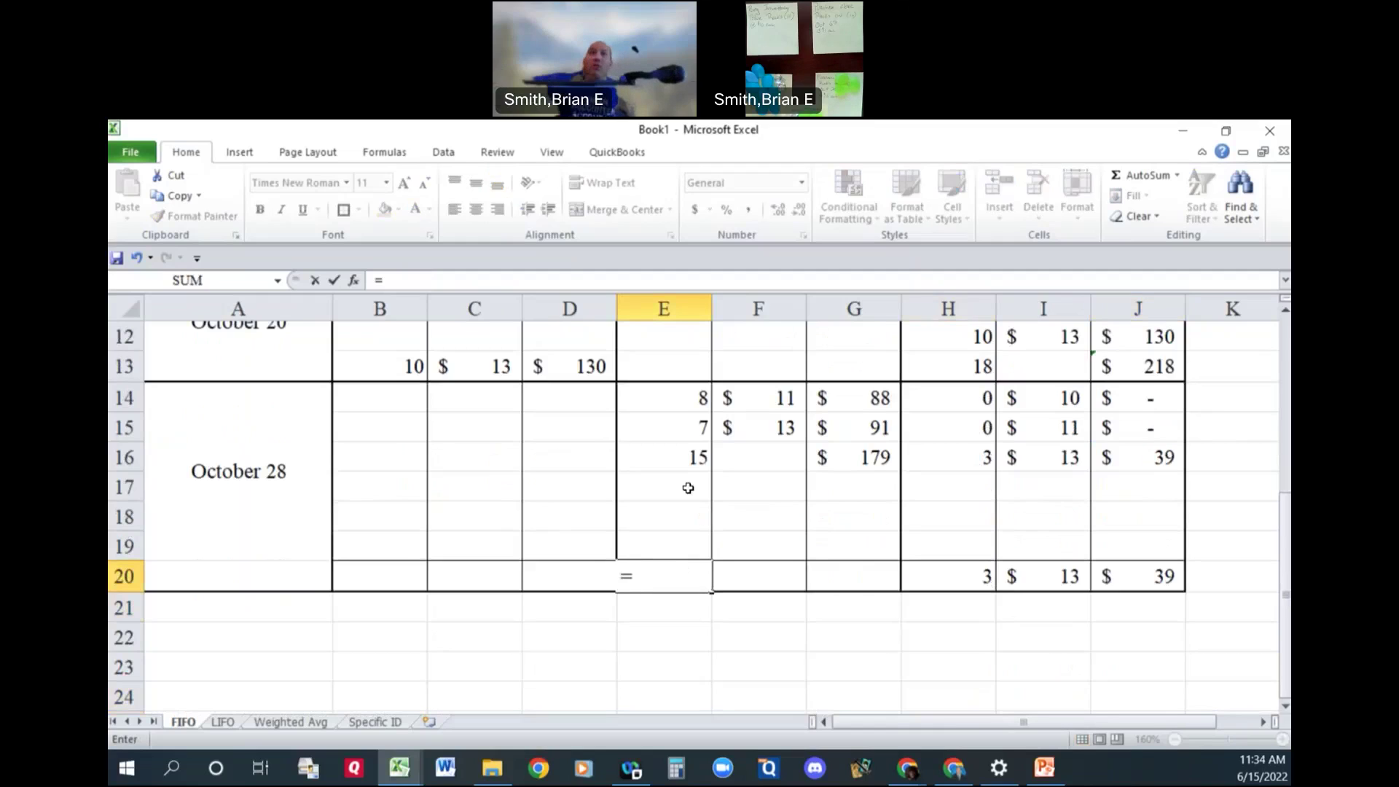
left_click(686, 448)
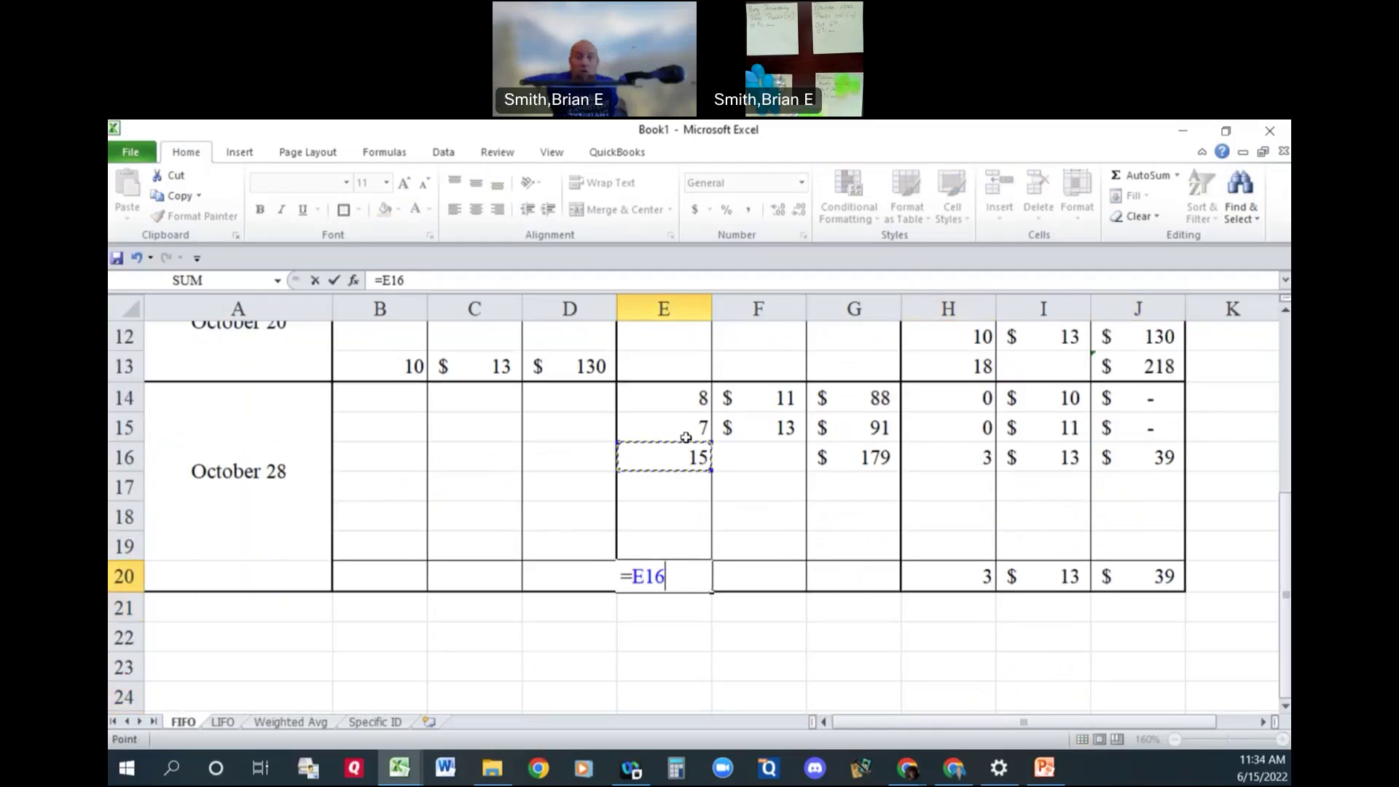
type("+")
scroll(682, 437, "up", 4)
left_click(676, 583)
key("Return")
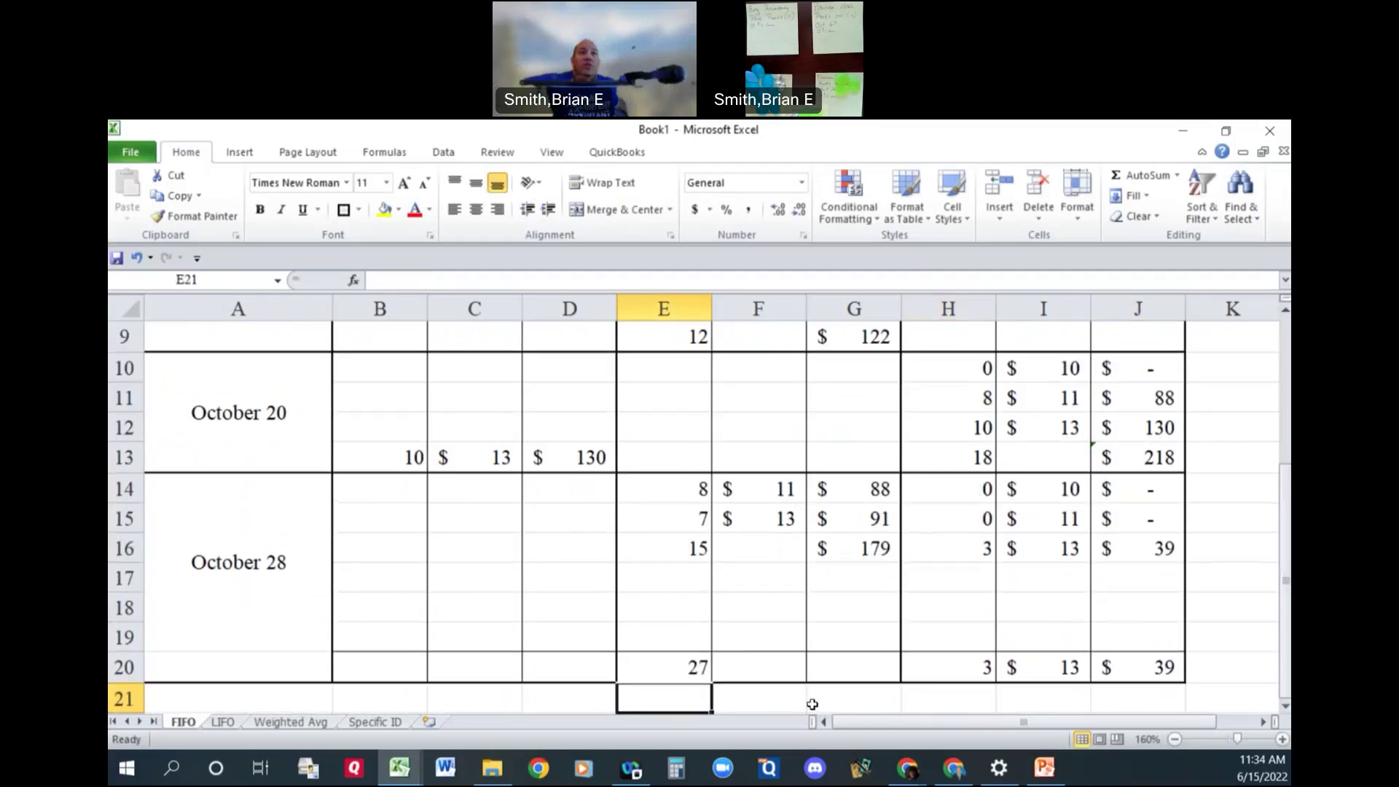
Total cost sold in G20 as +G16+G9, accepting Excel's correction, giving $301.
left_click(842, 670)
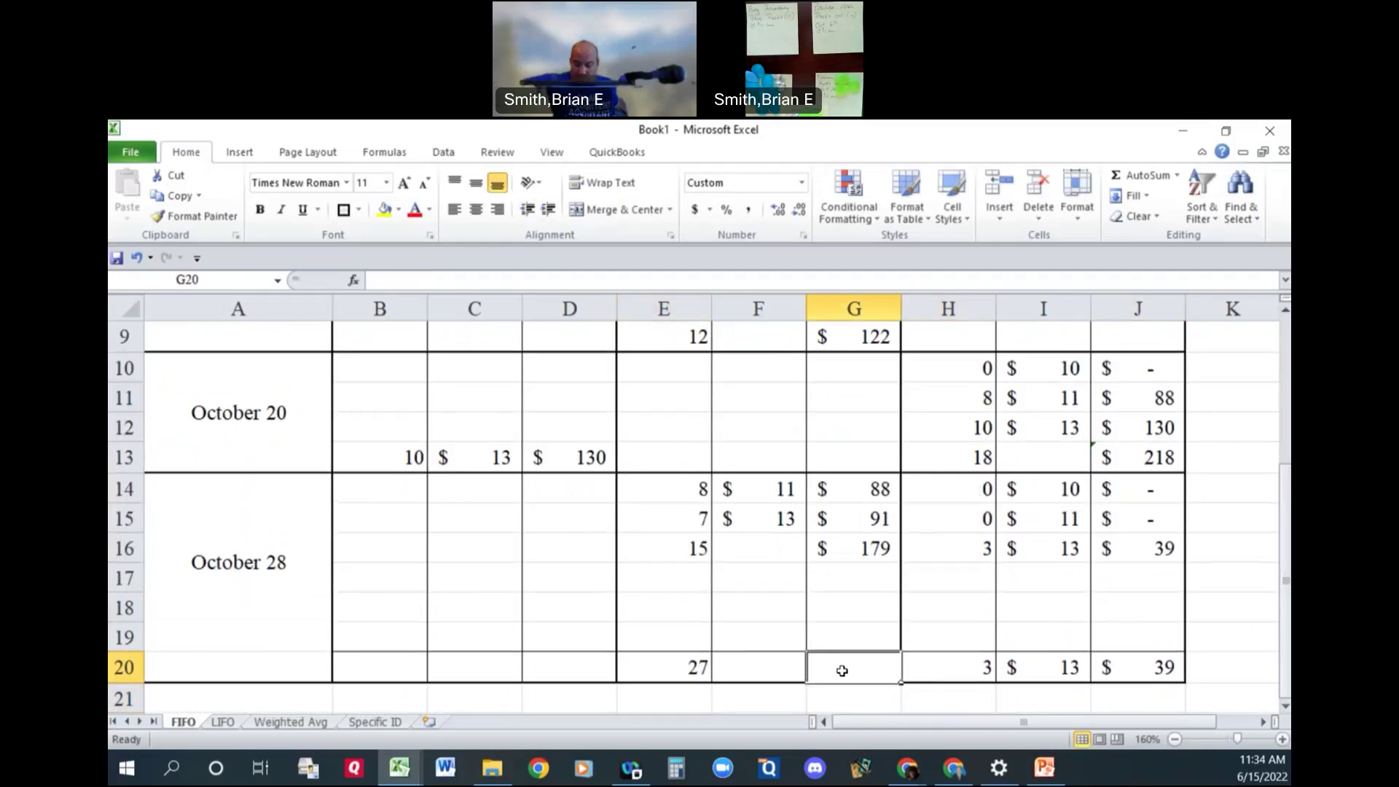
type("+")
left_click(878, 554)
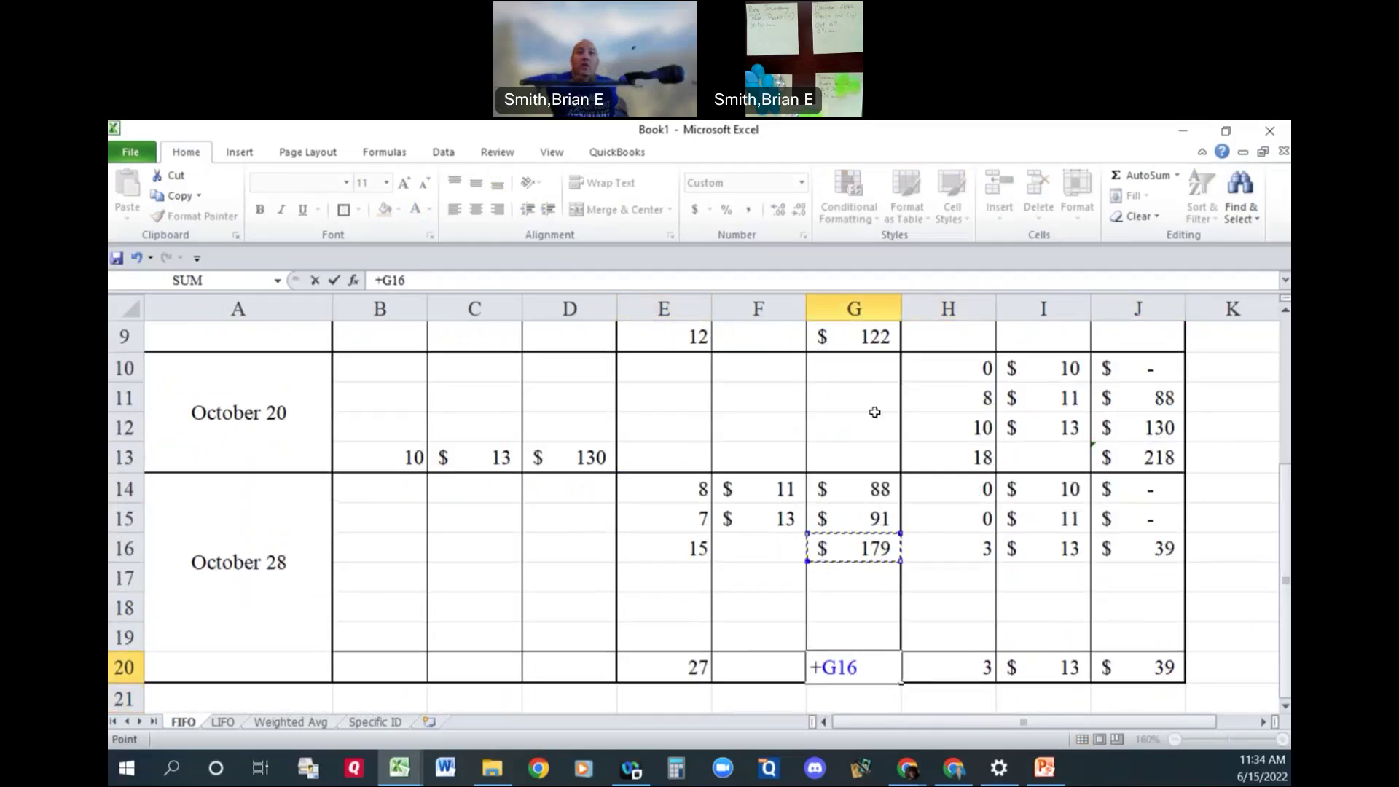
type("+")
left_click(869, 339)
type("+G9+")
key("Return")
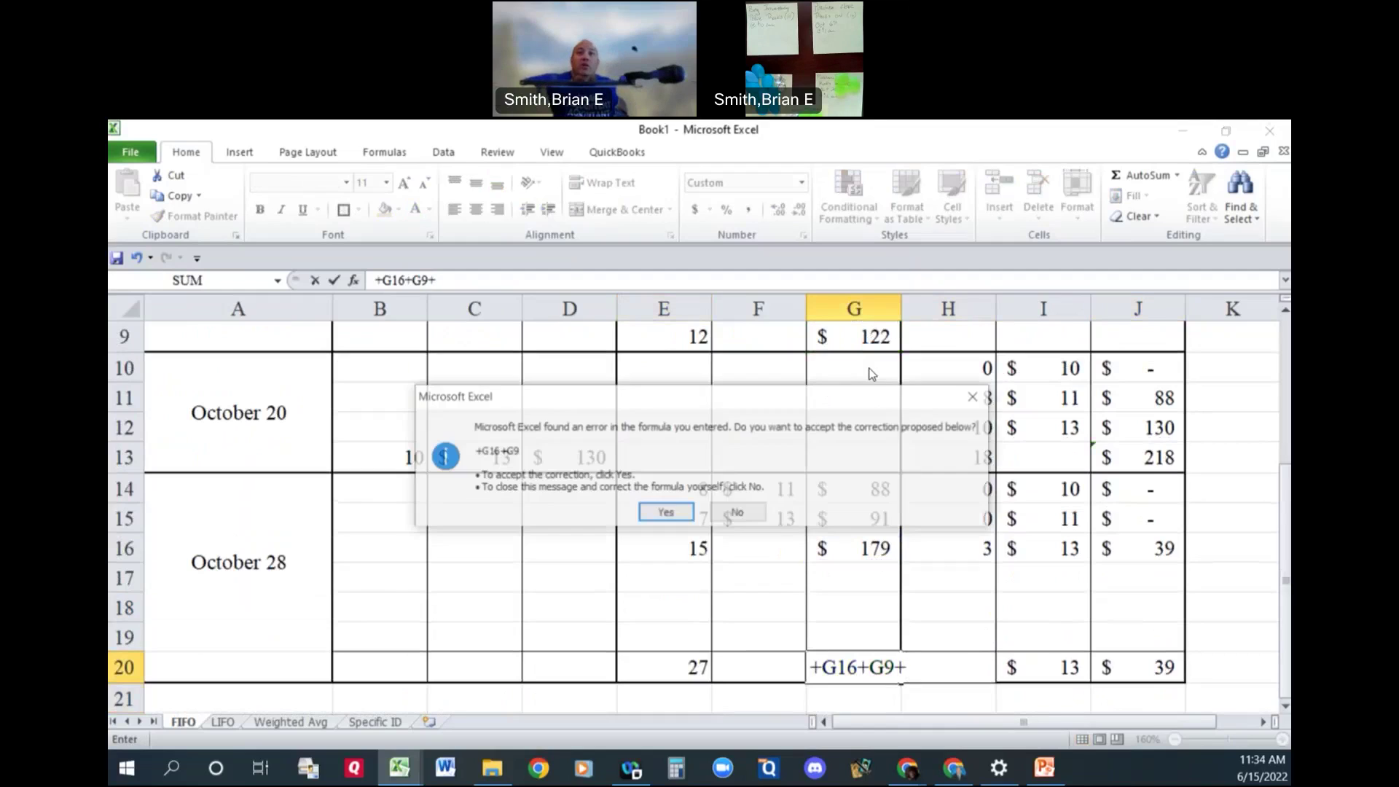
key("Return")
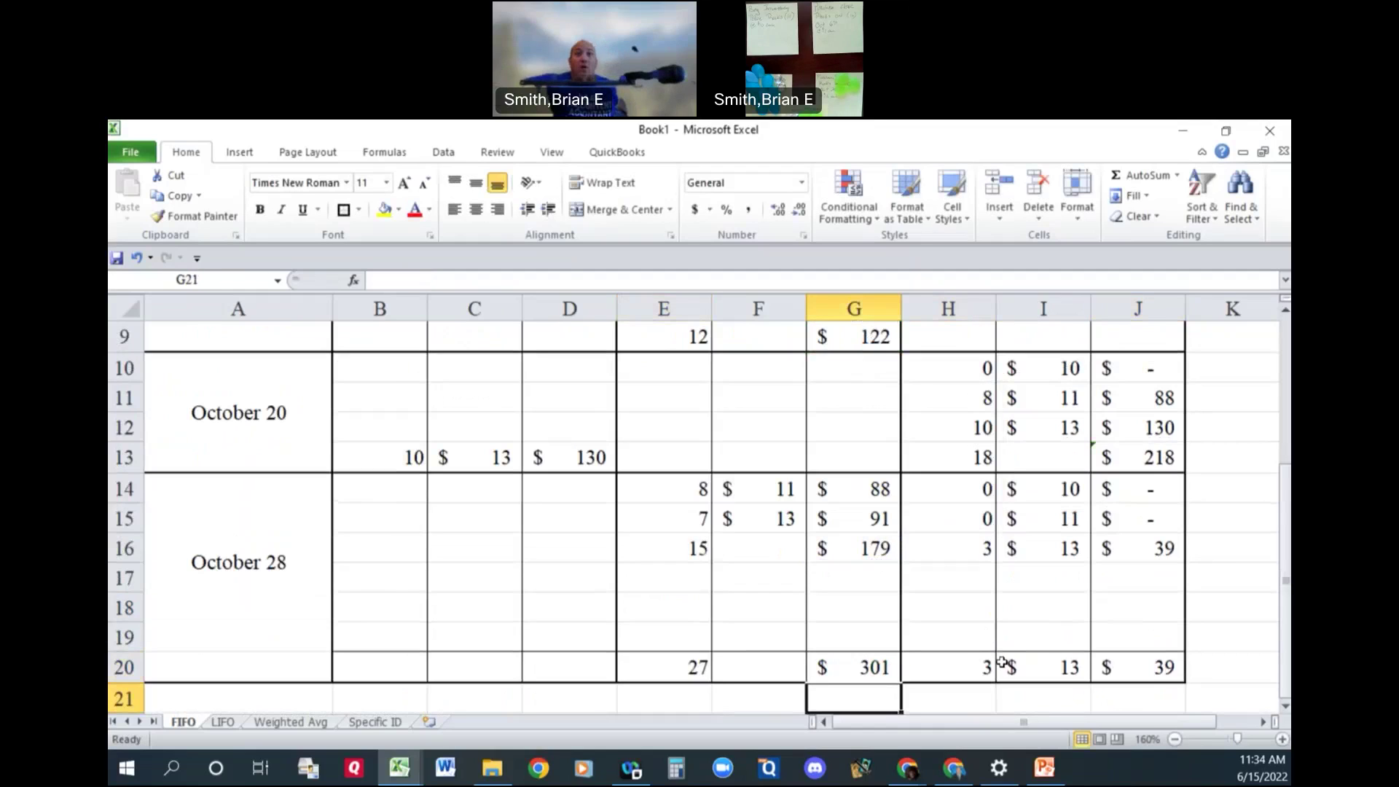
Fill beginning inventory in row 3: 10 units at $10 with cost +B3*C3 giving $100.
scroll(712, 570, "up", 3)
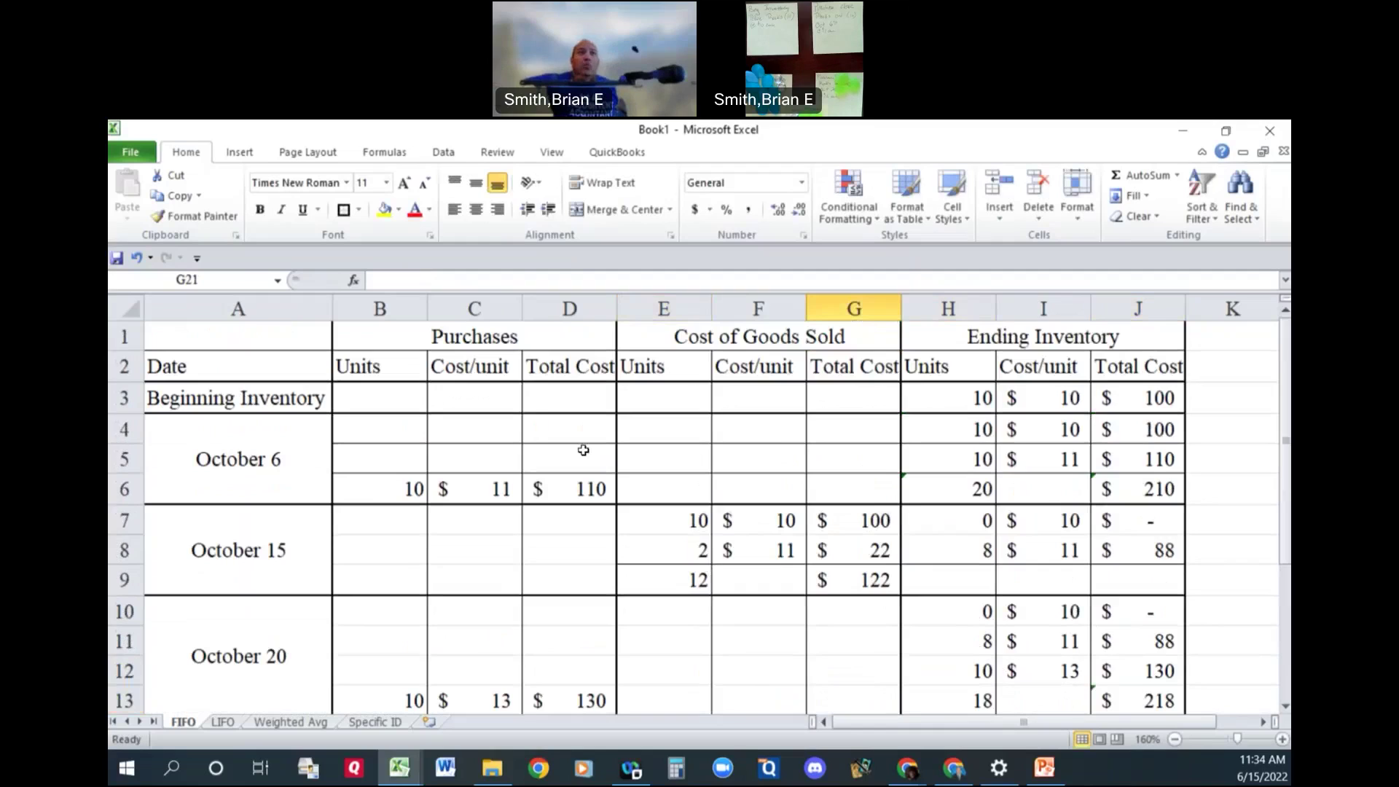
left_click(393, 392)
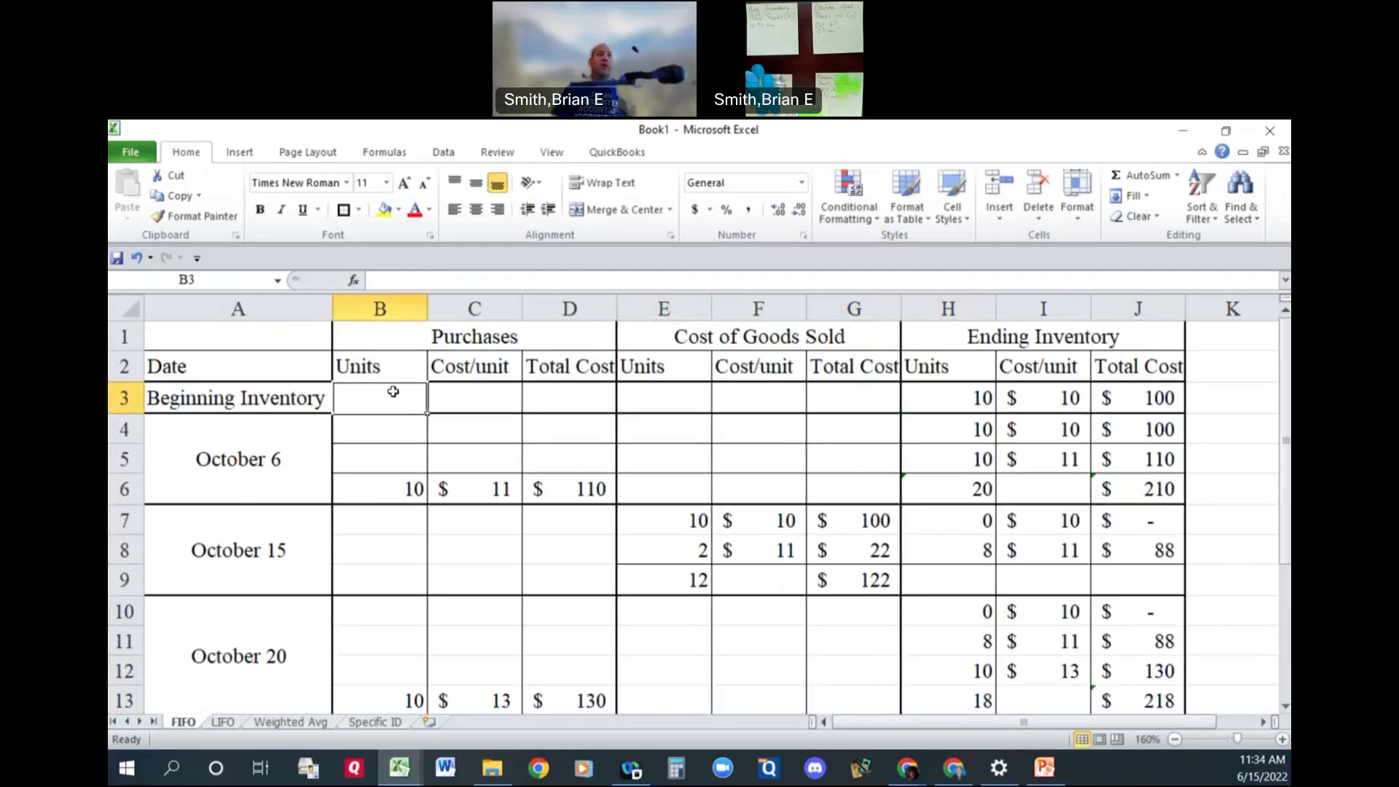
type("10")
key("Tab")
type("10")
key("Tab")
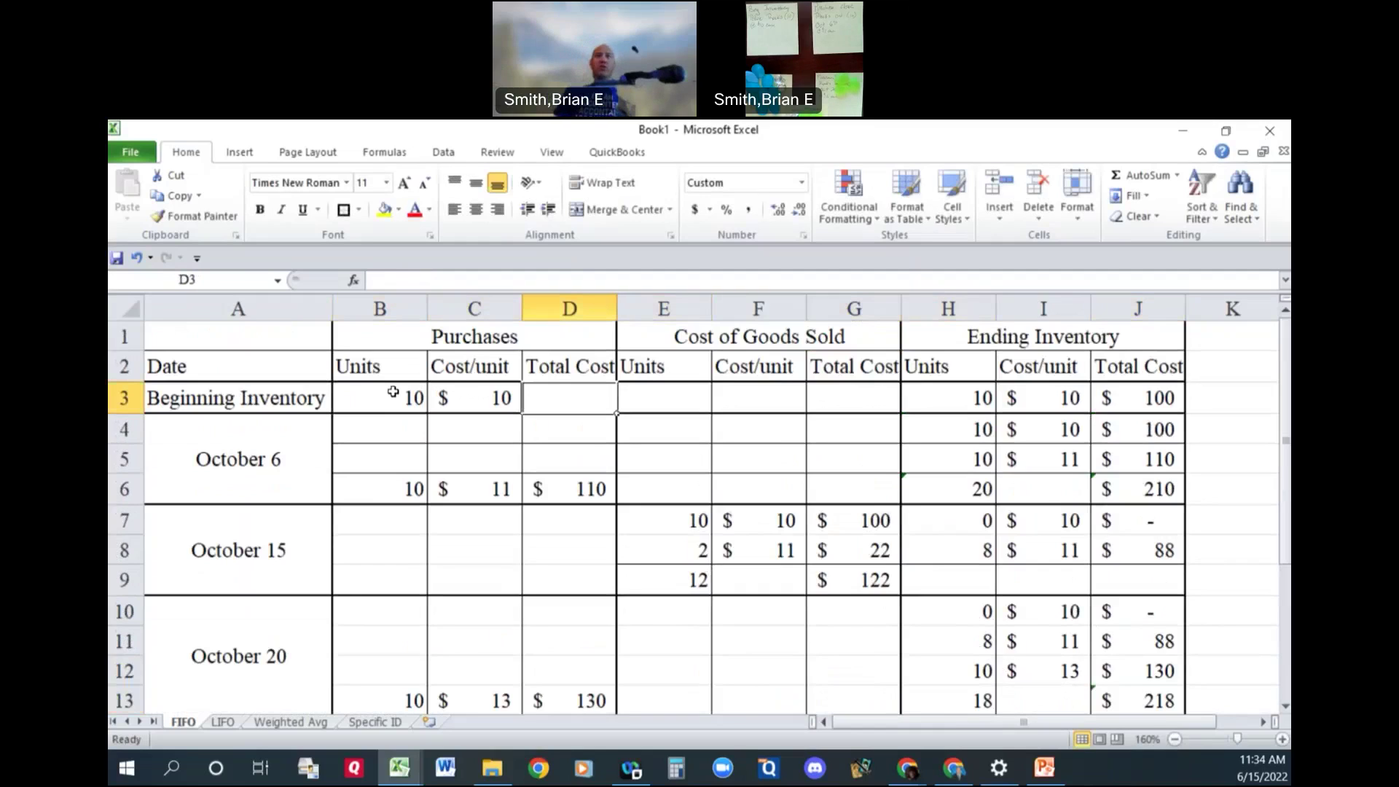
type("+")
left_click(393, 392)
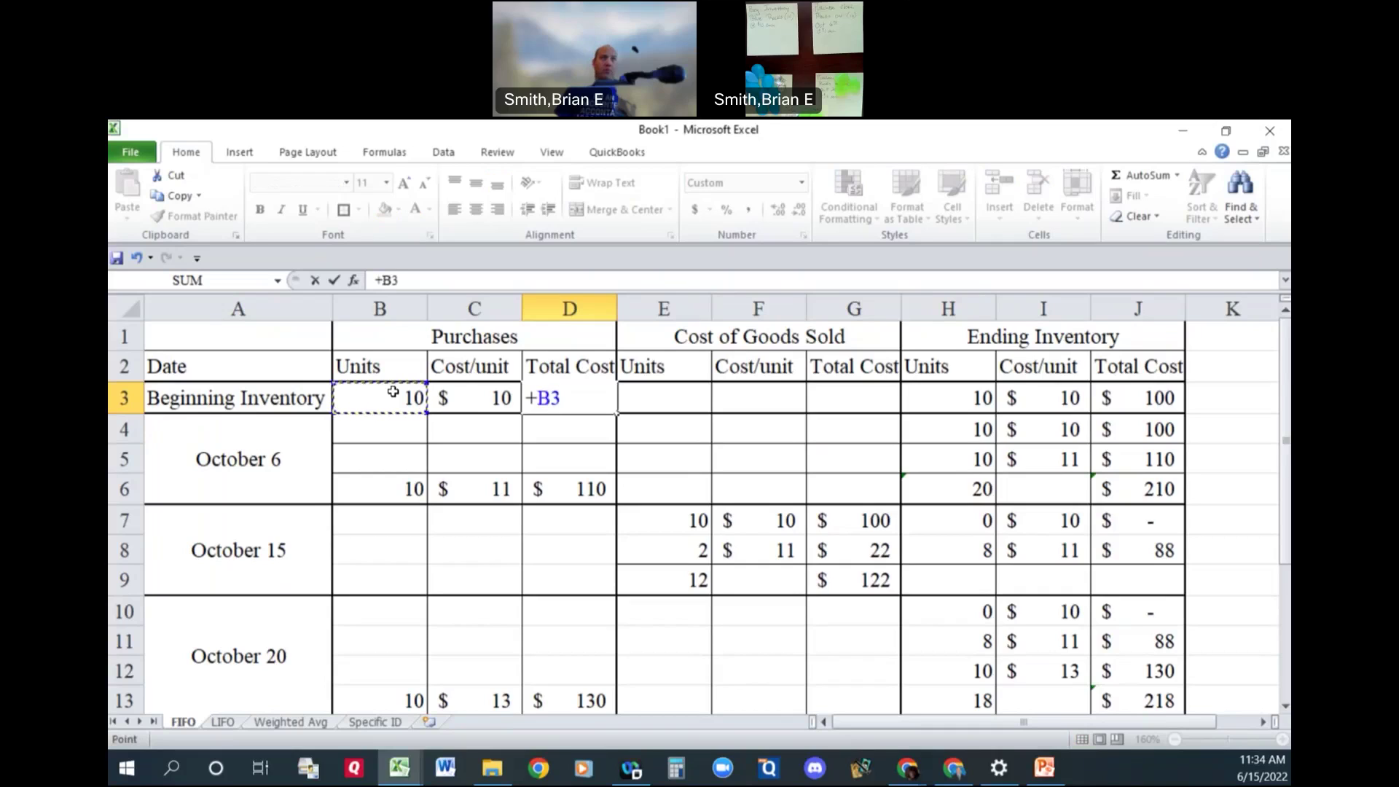
type("*C3")
key("Return")
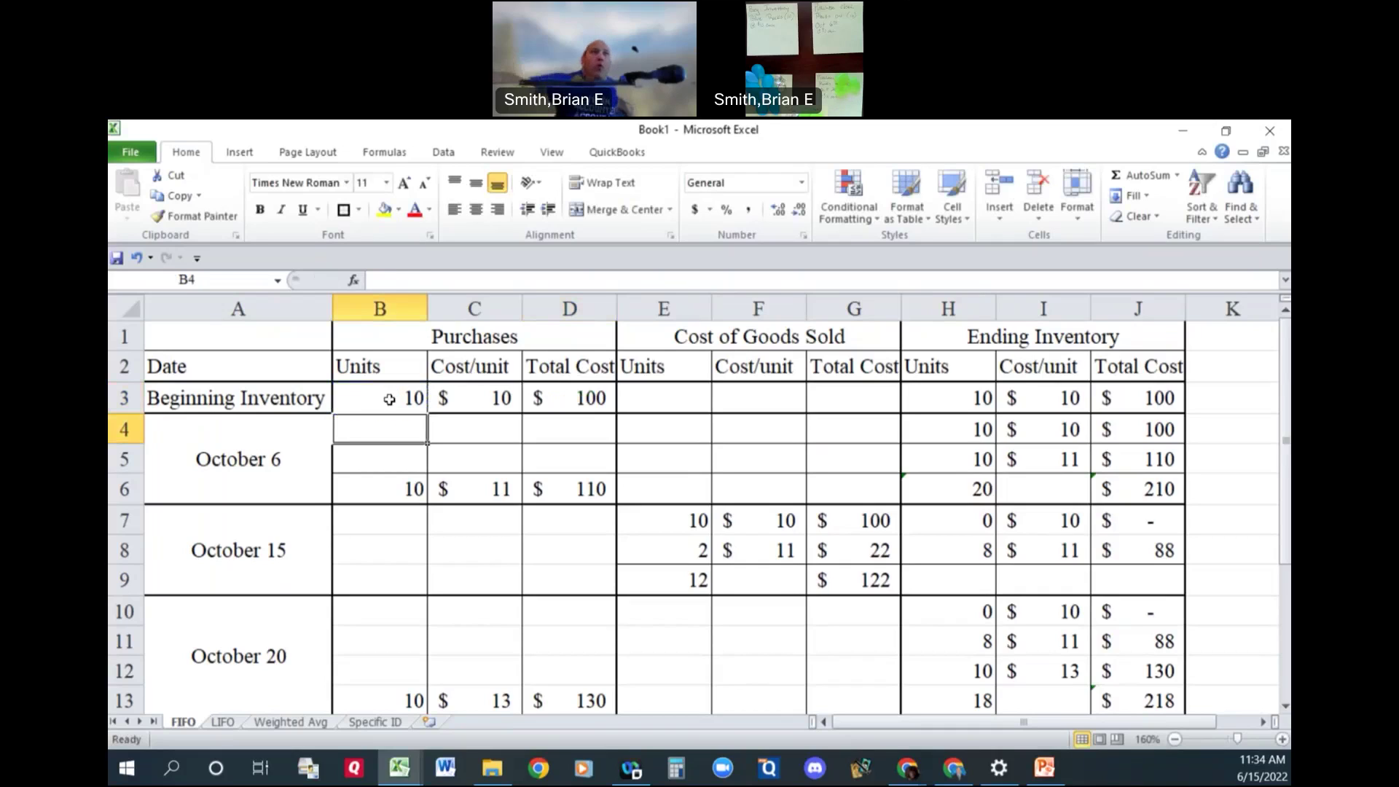
Total purchase cost in D20 with =SUM(D13,D6,D3), giving $340.
scroll(448, 427, "down", 2)
scroll(459, 473, "down", 2)
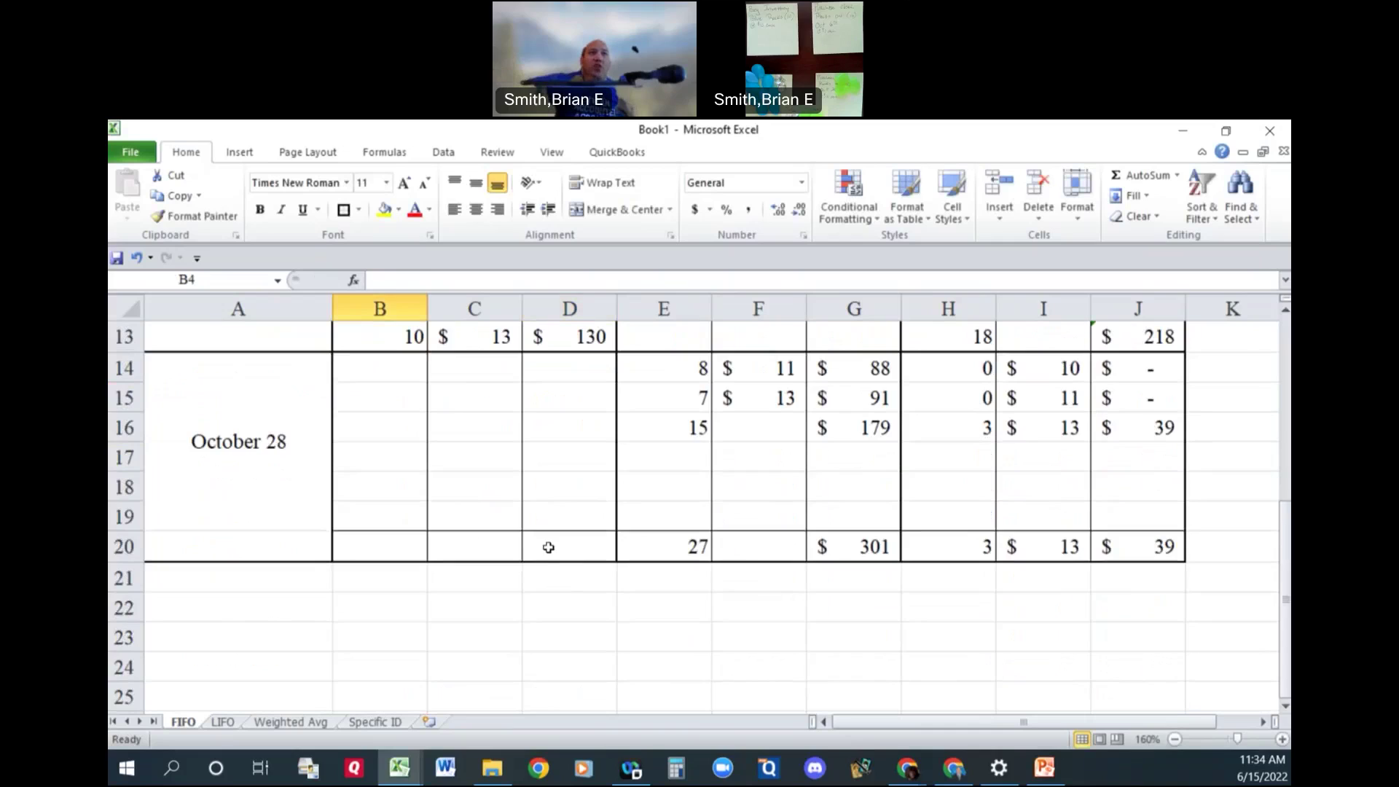
left_click(540, 542)
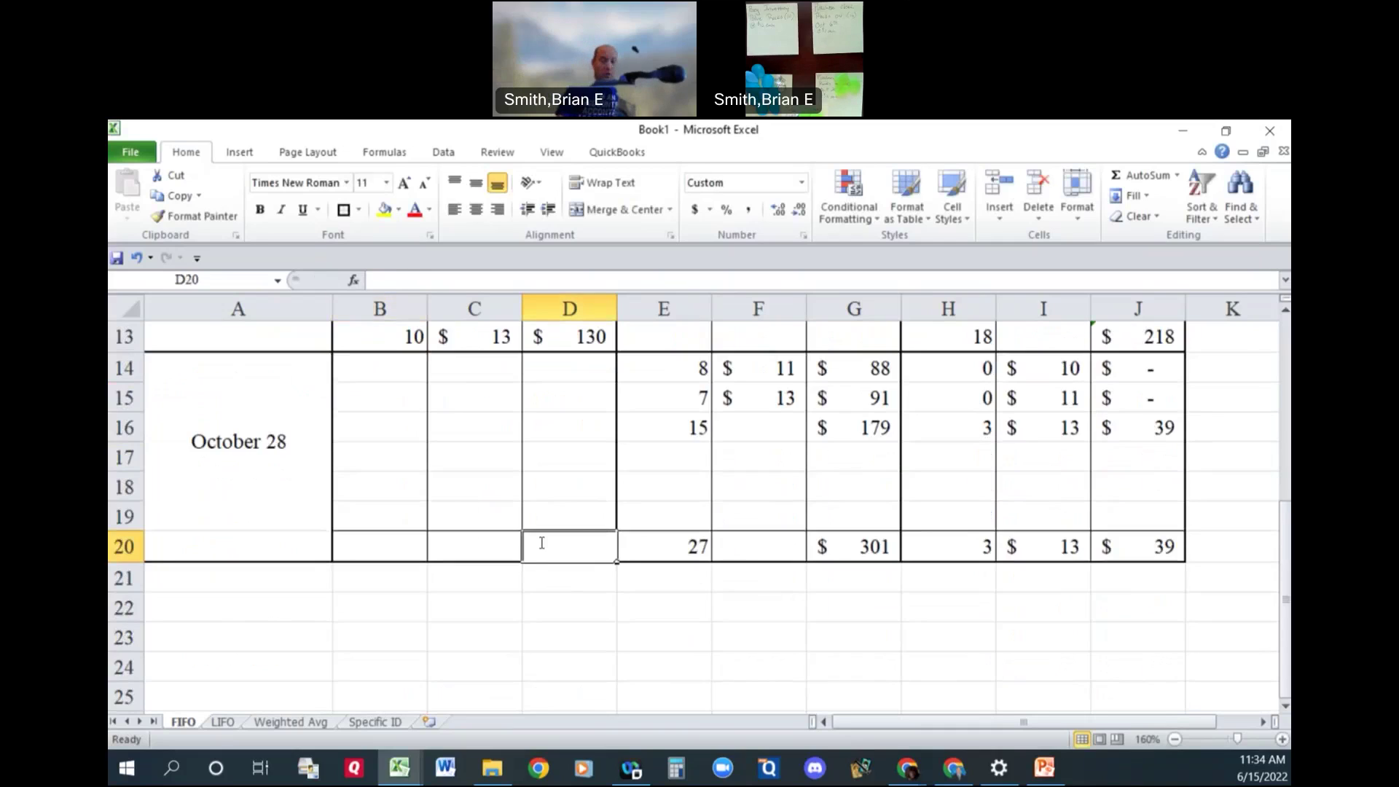
type("=sum(")
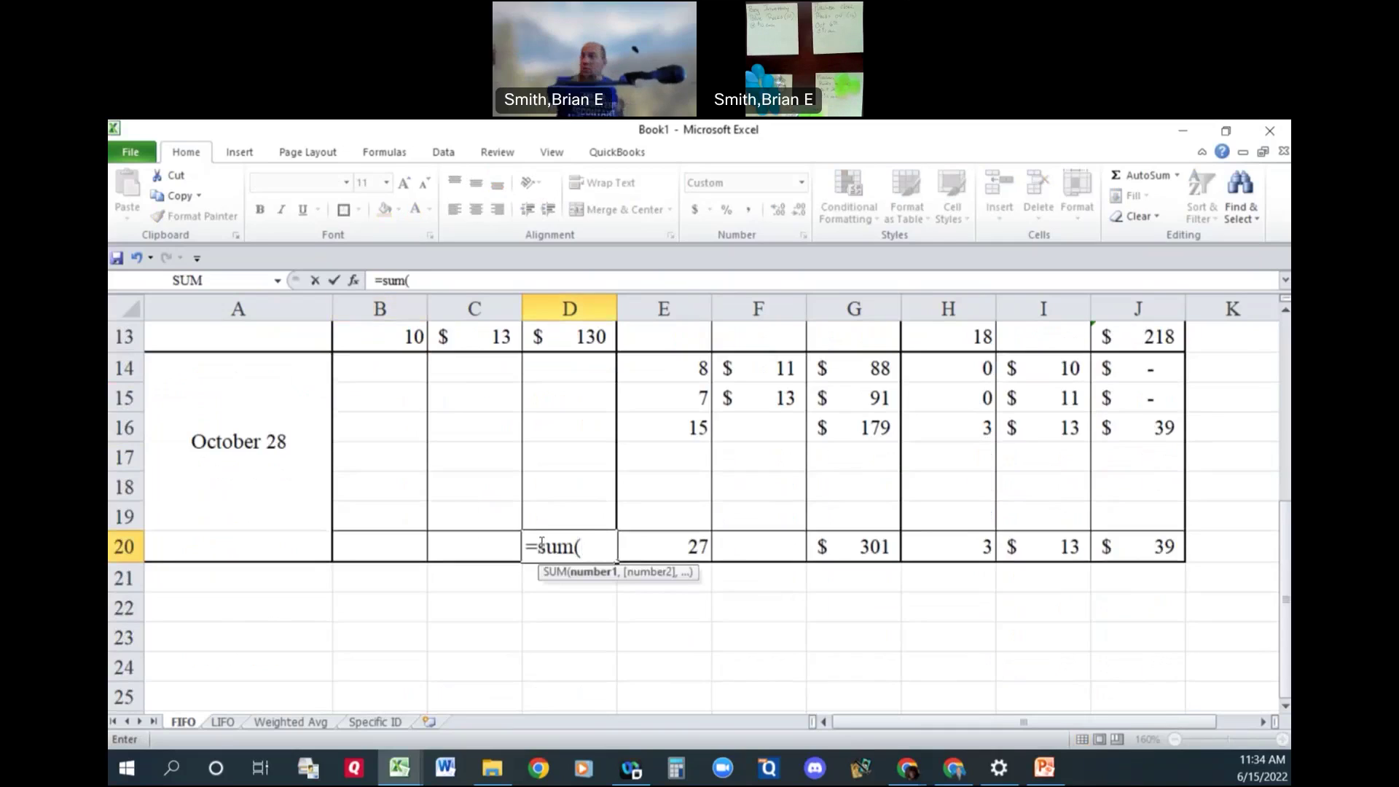
left_click(567, 335)
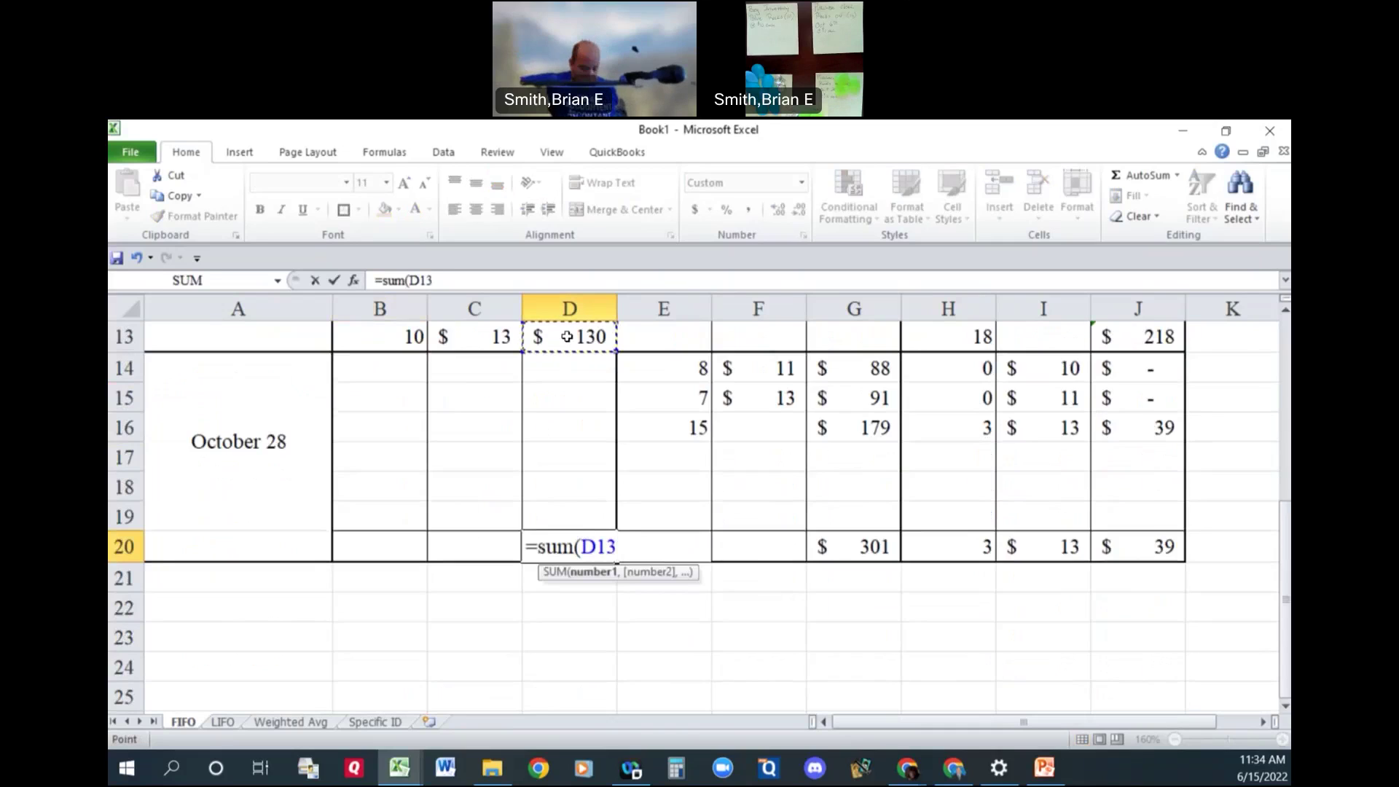
type(",")
scroll(567, 335, "up", 1)
scroll(567, 338, "up", 3)
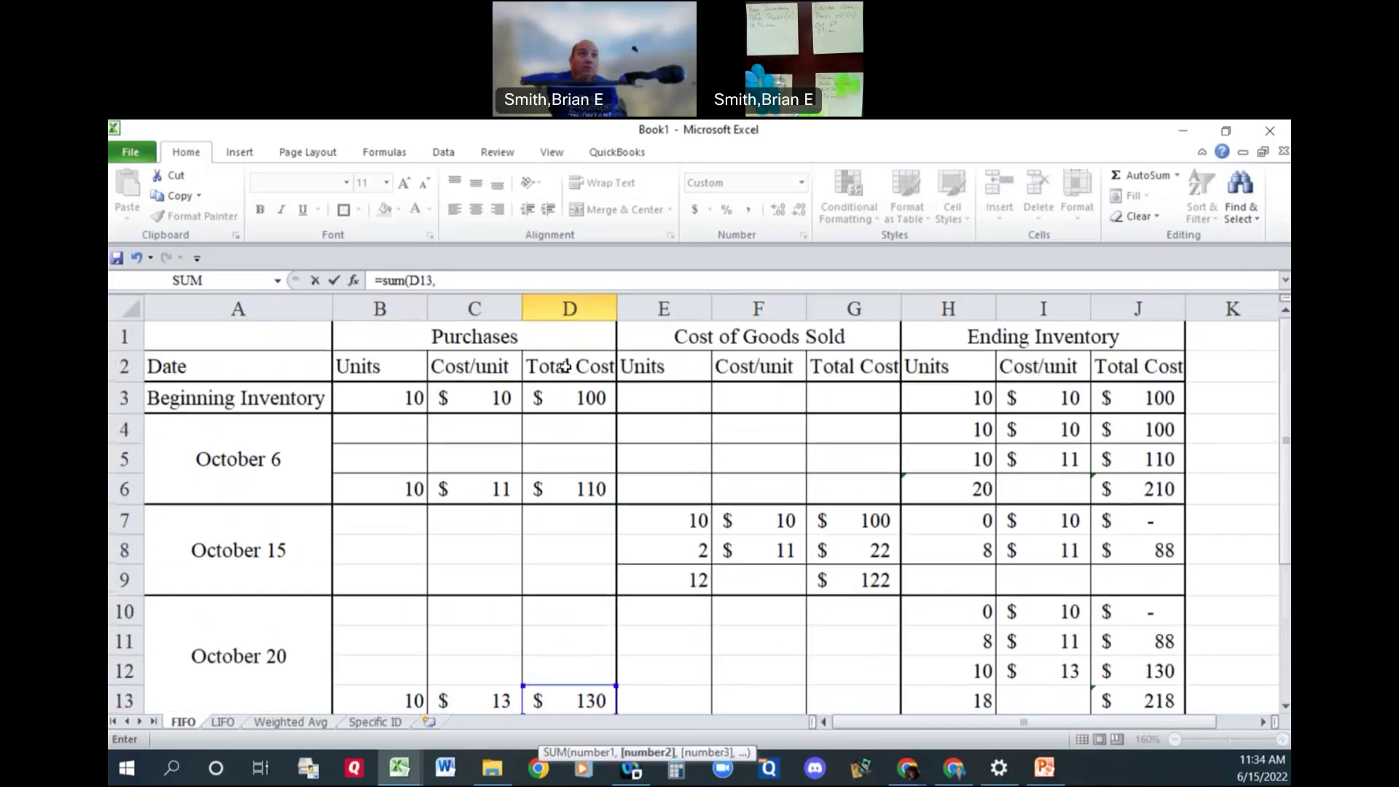
left_click(575, 489)
type(",")
left_click(572, 399)
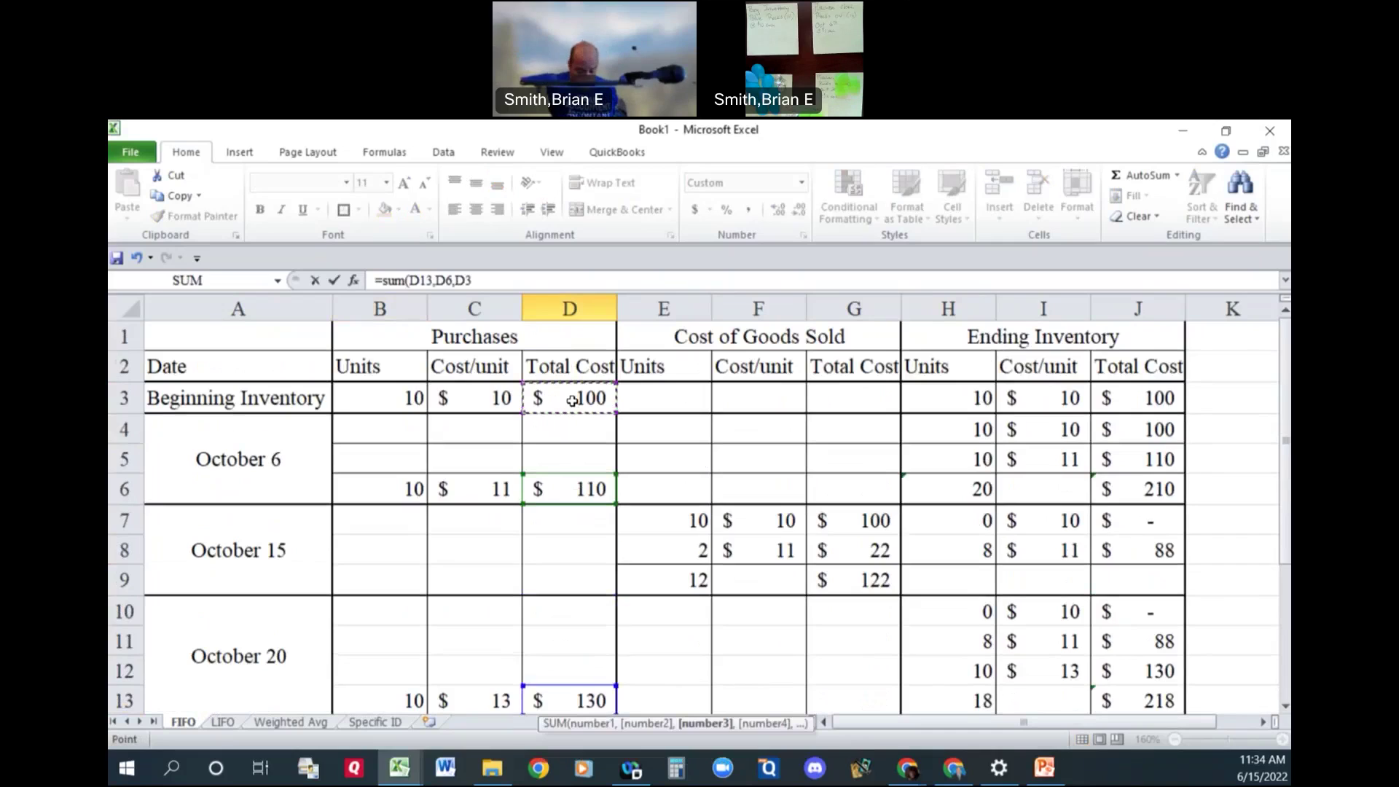
type(")")
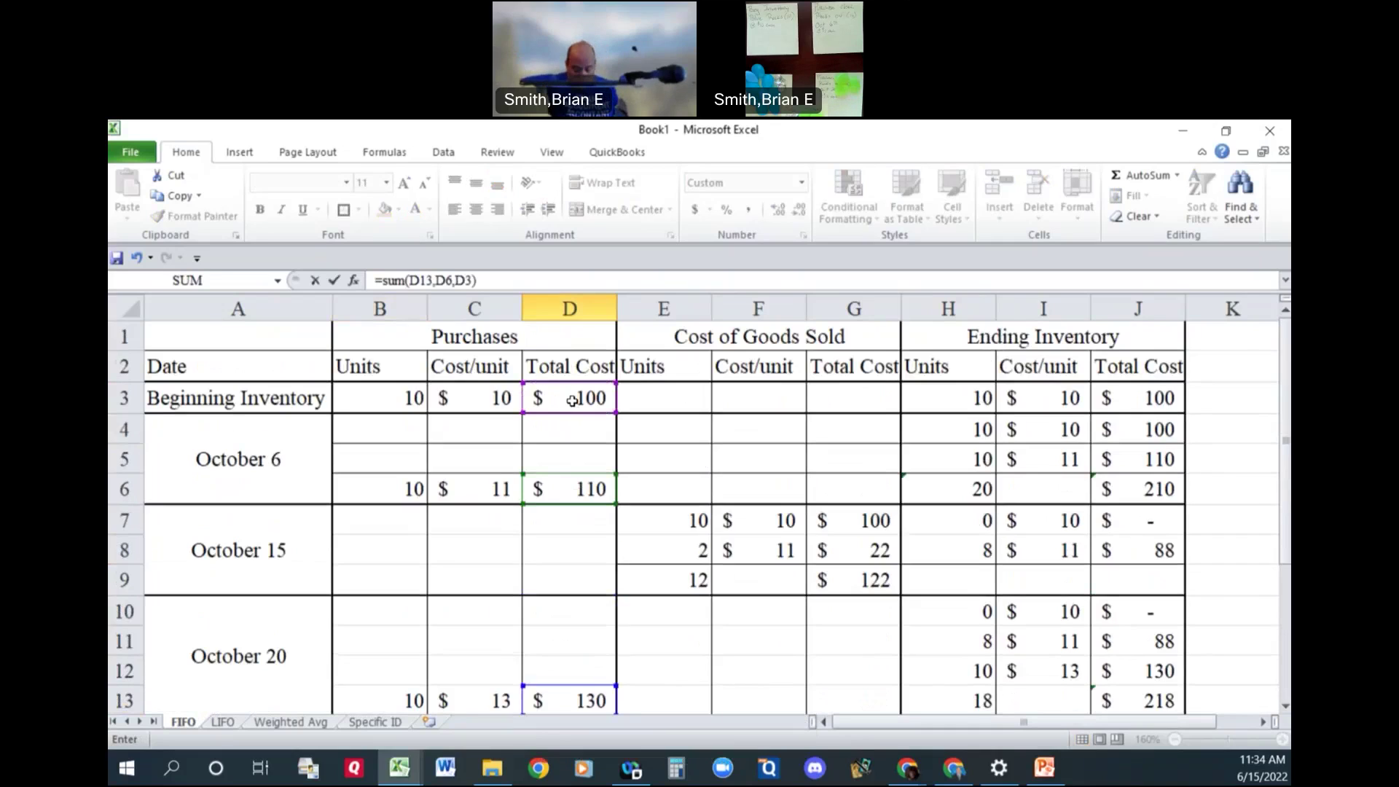
key("Return")
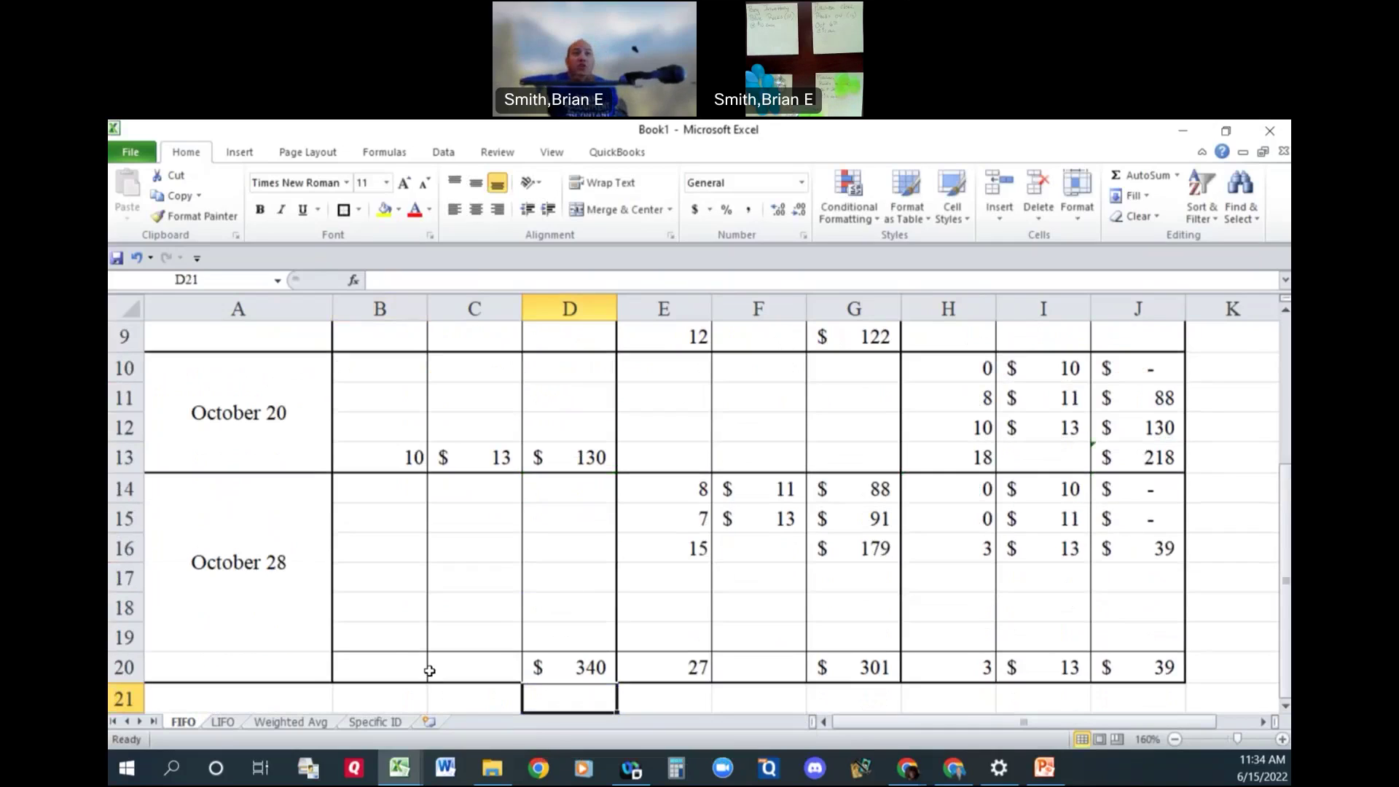
Total units purchased in B20 with =SUM(B13,B6,B3) for 30 units, then check both formulas.
left_click(392, 660)
type("=")
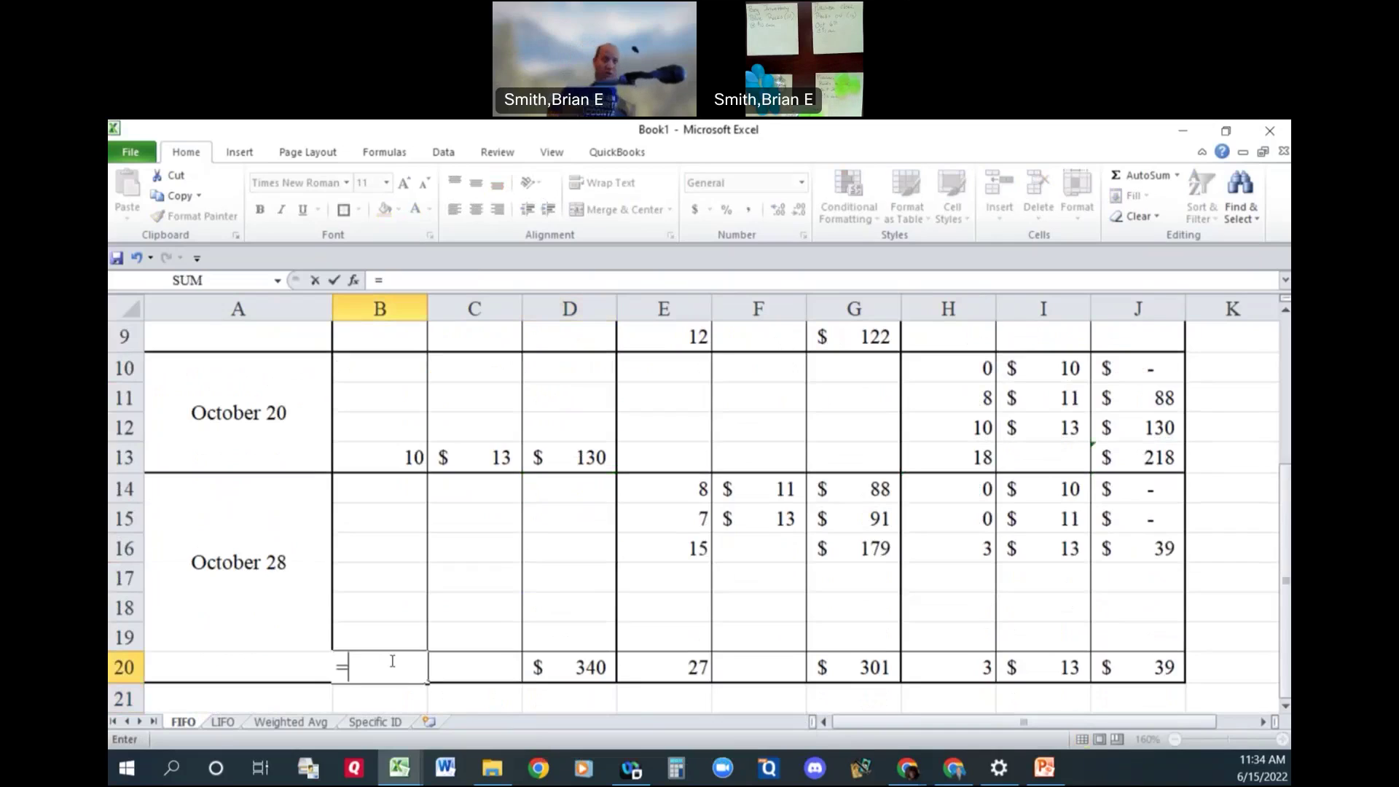
key("Escape")
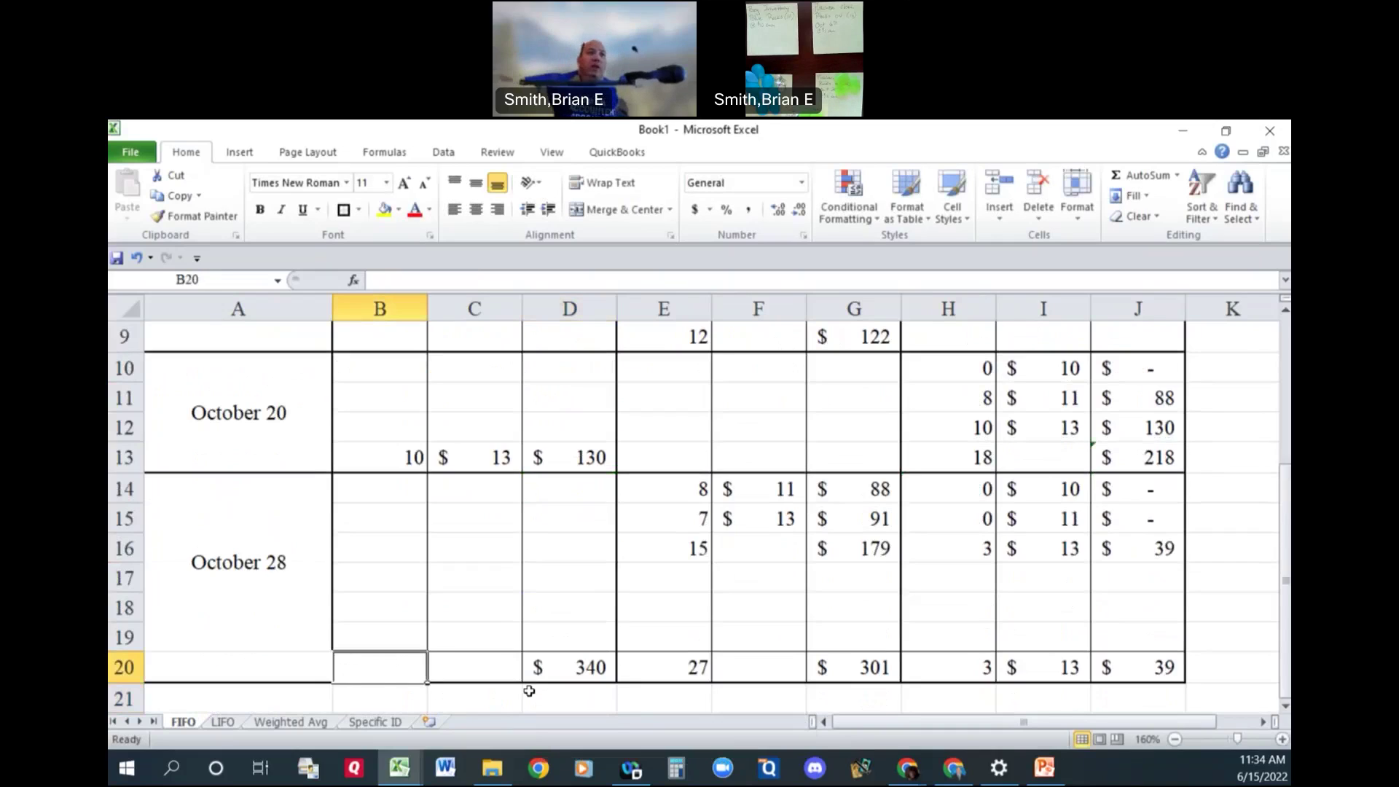
type("=sum9")
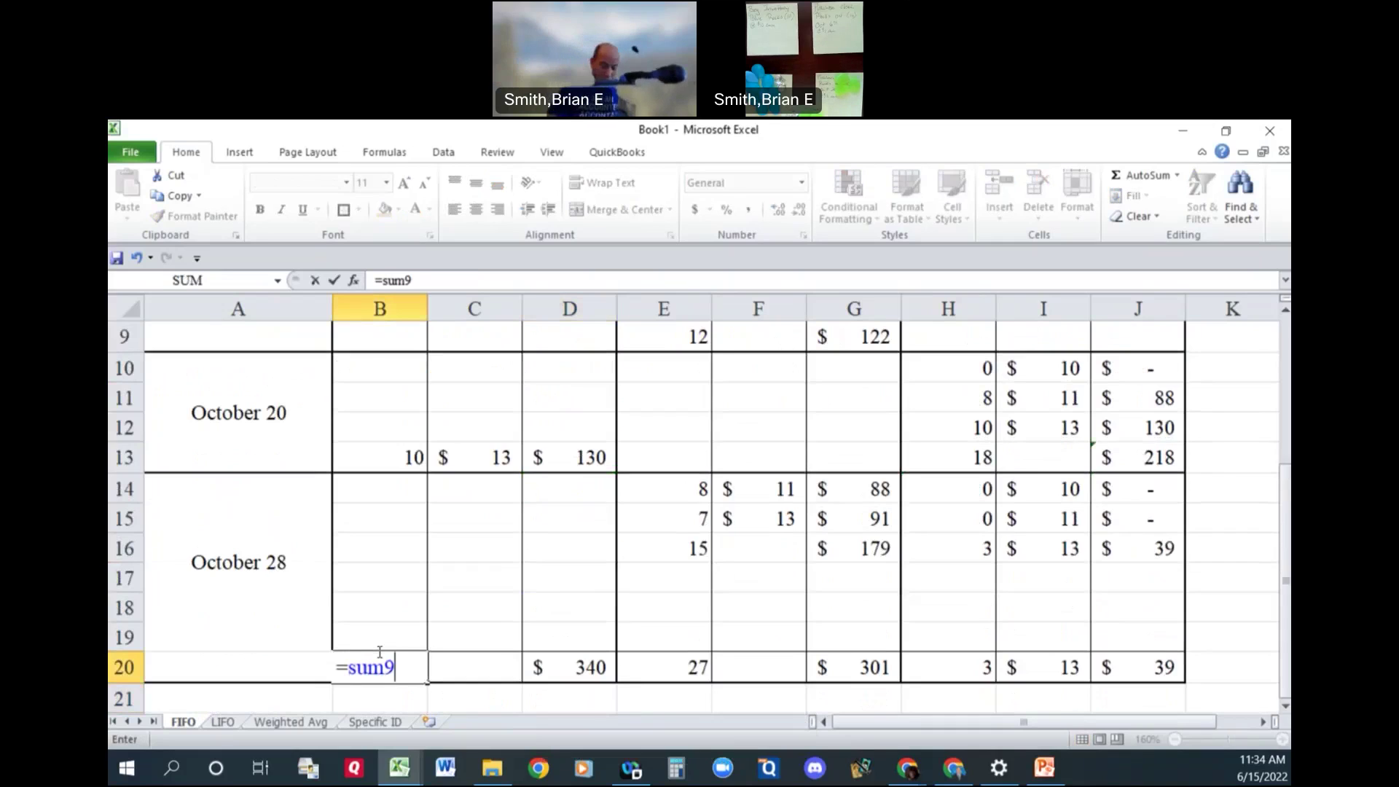
key("BackSpace")
type("(")
left_click(399, 464)
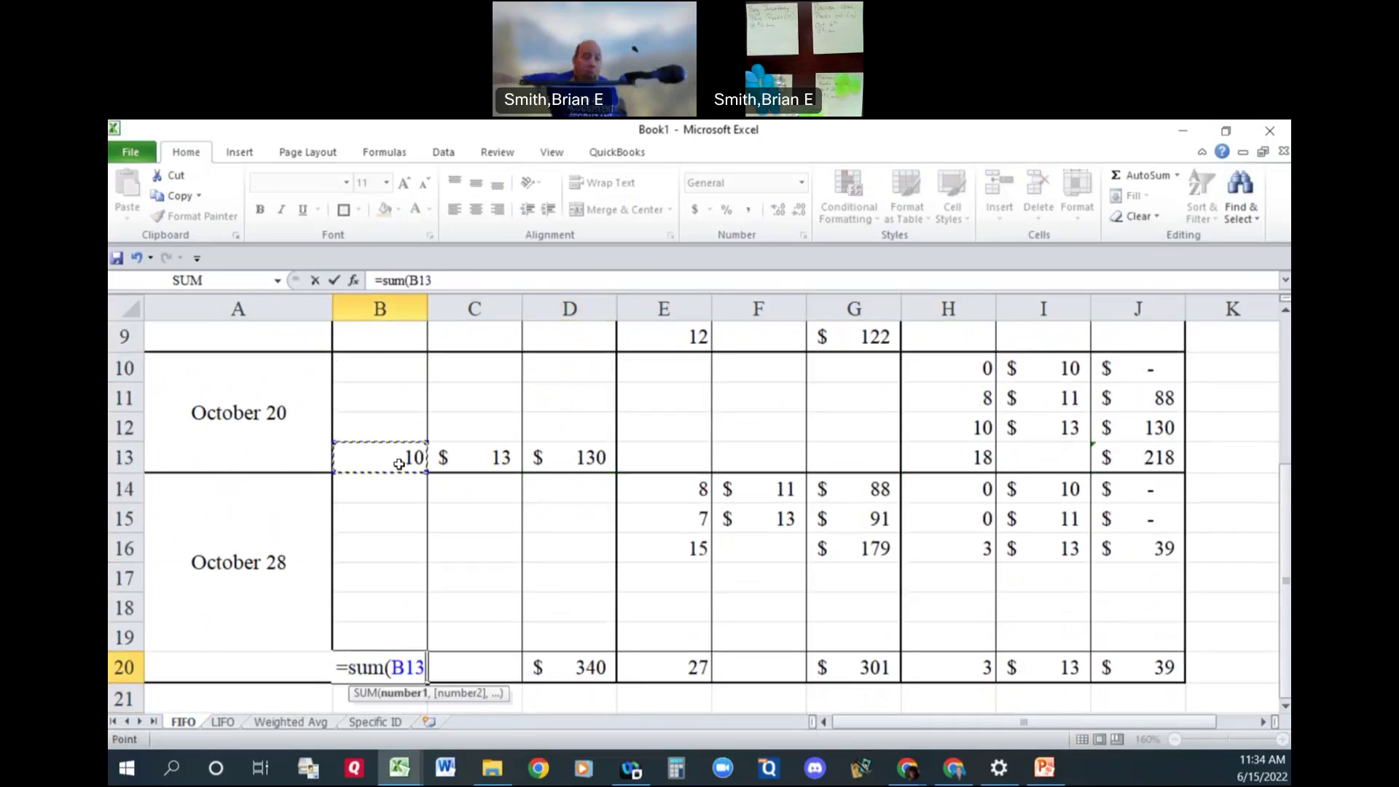
type(",")
scroll(399, 464, "up", 3)
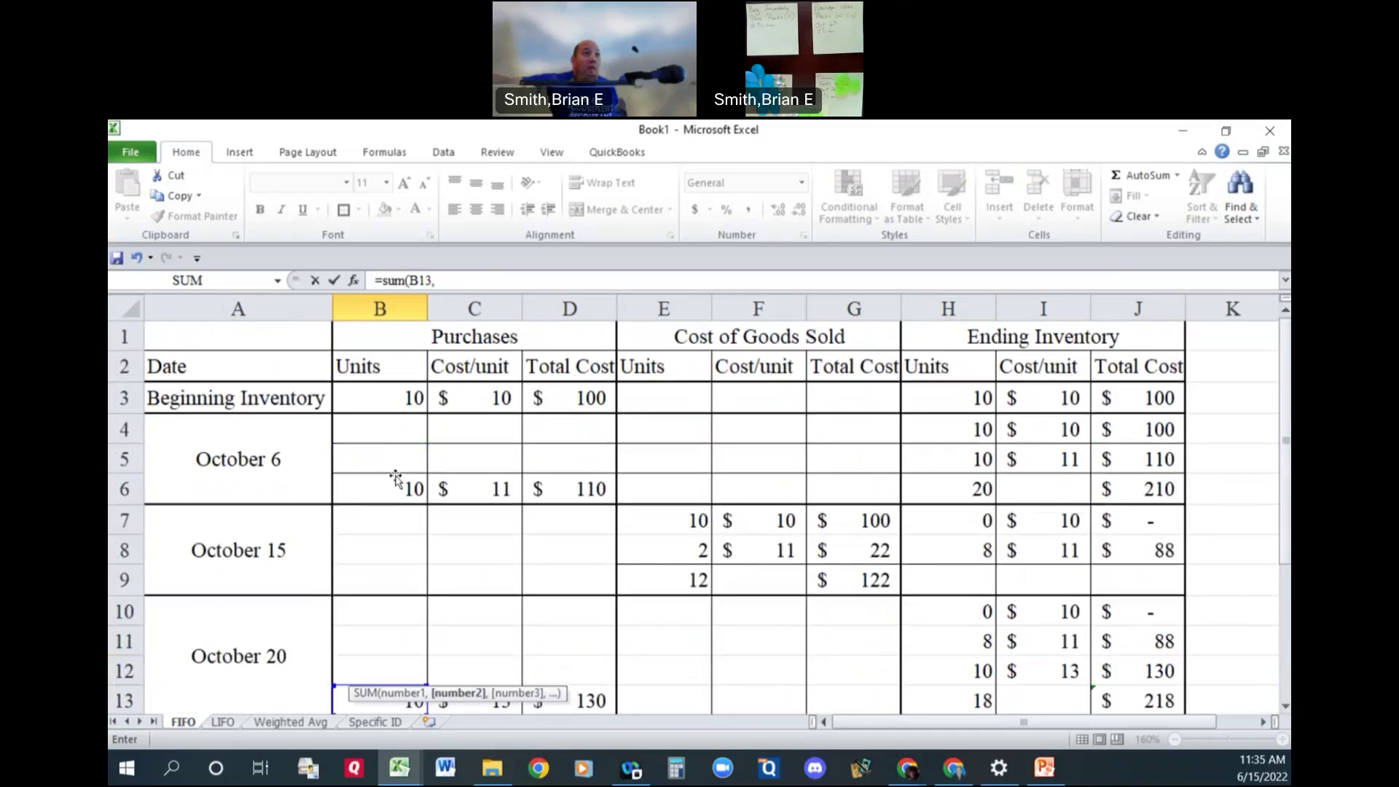
left_click(397, 482)
type(",")
left_click(399, 402)
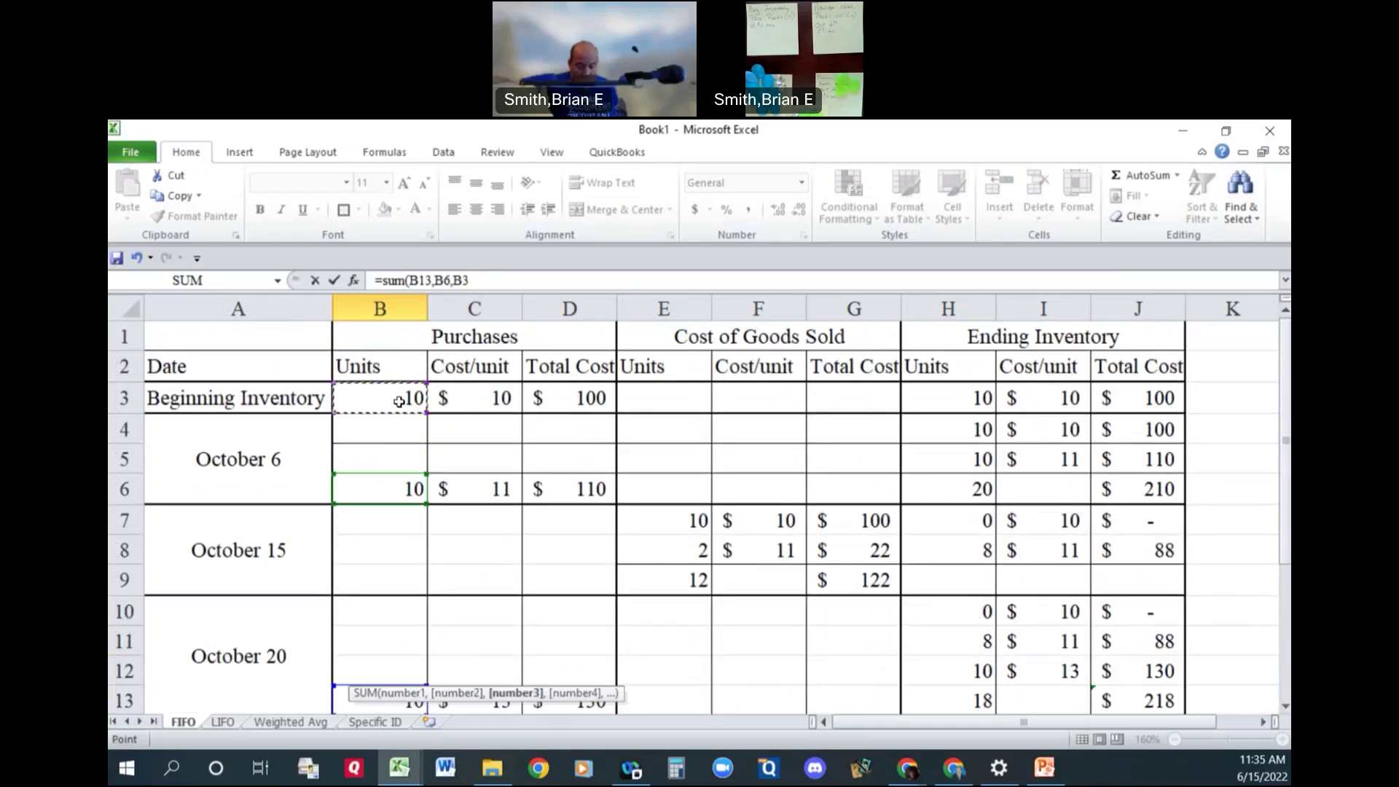
key("Return")
left_click(373, 669)
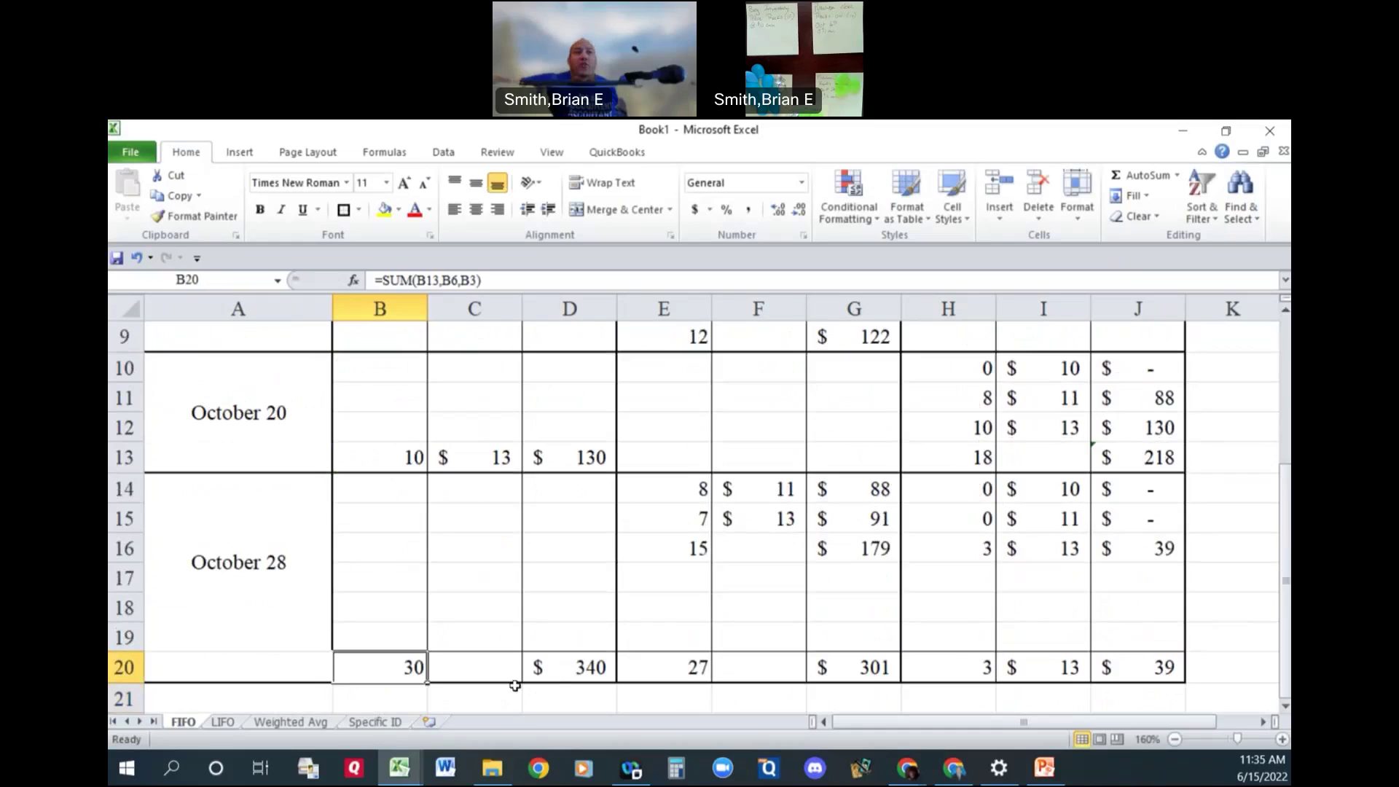
left_click(555, 666)
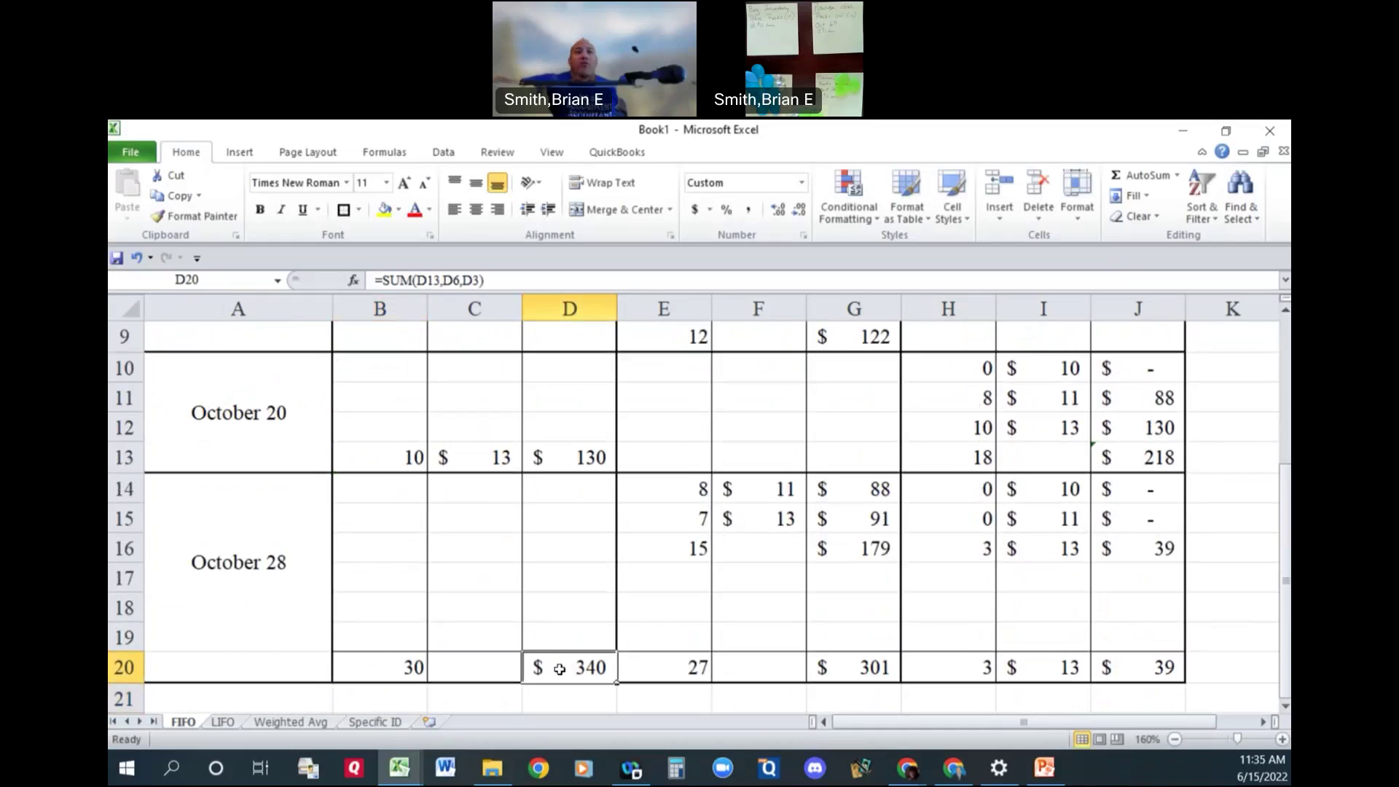
Label A20 'Ending Balances' and A22 'Check Figures'.
scroll(558, 669, "down", 1)
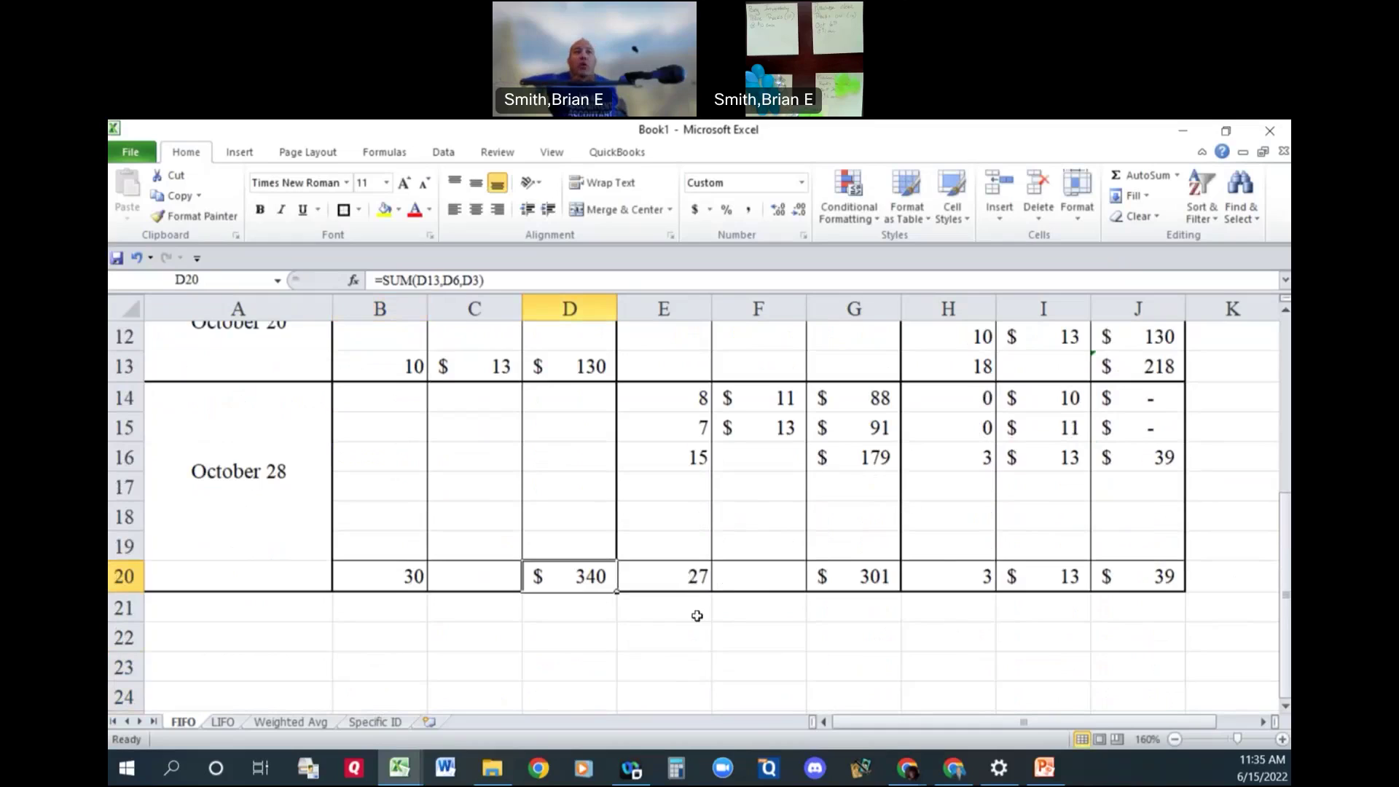
left_click(407, 613)
left_click(275, 582)
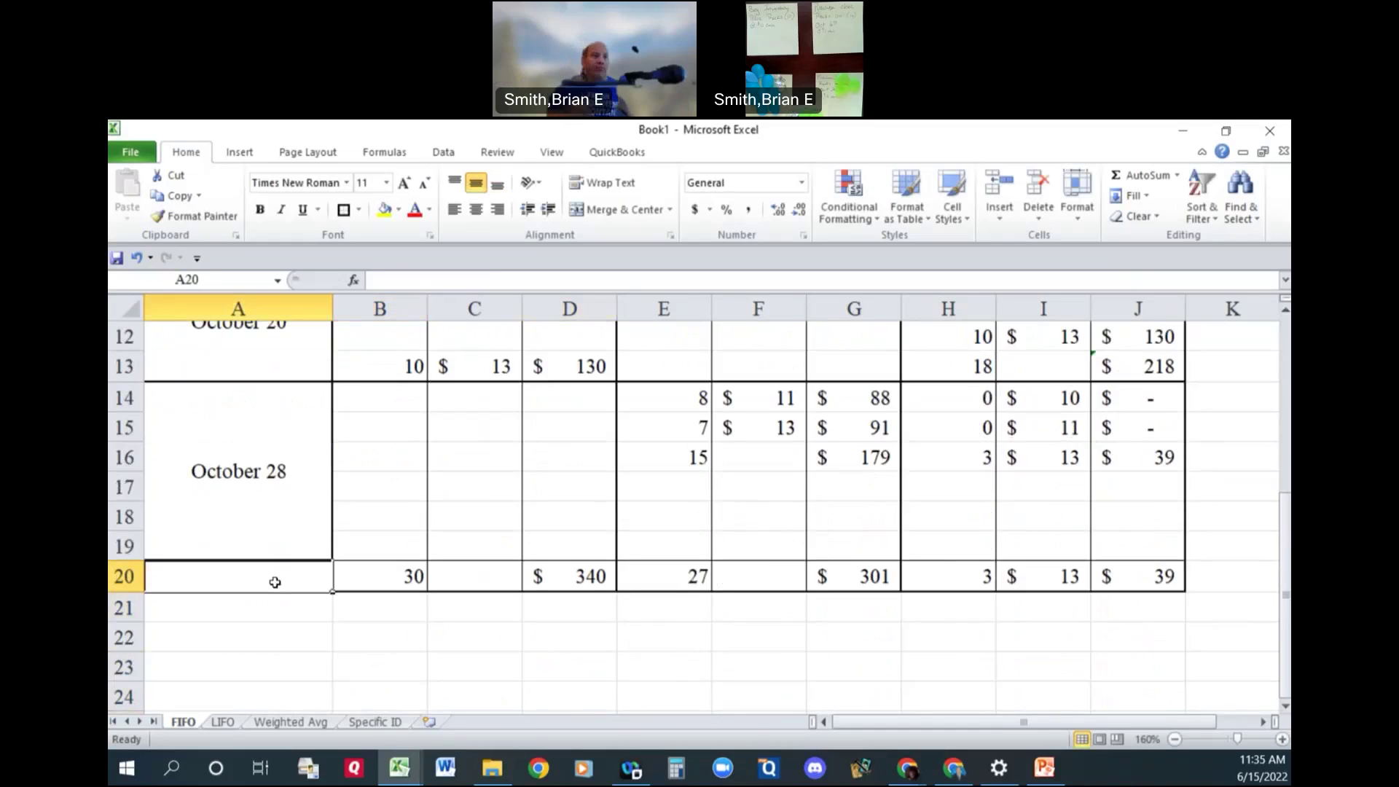
type("Ending Balances")
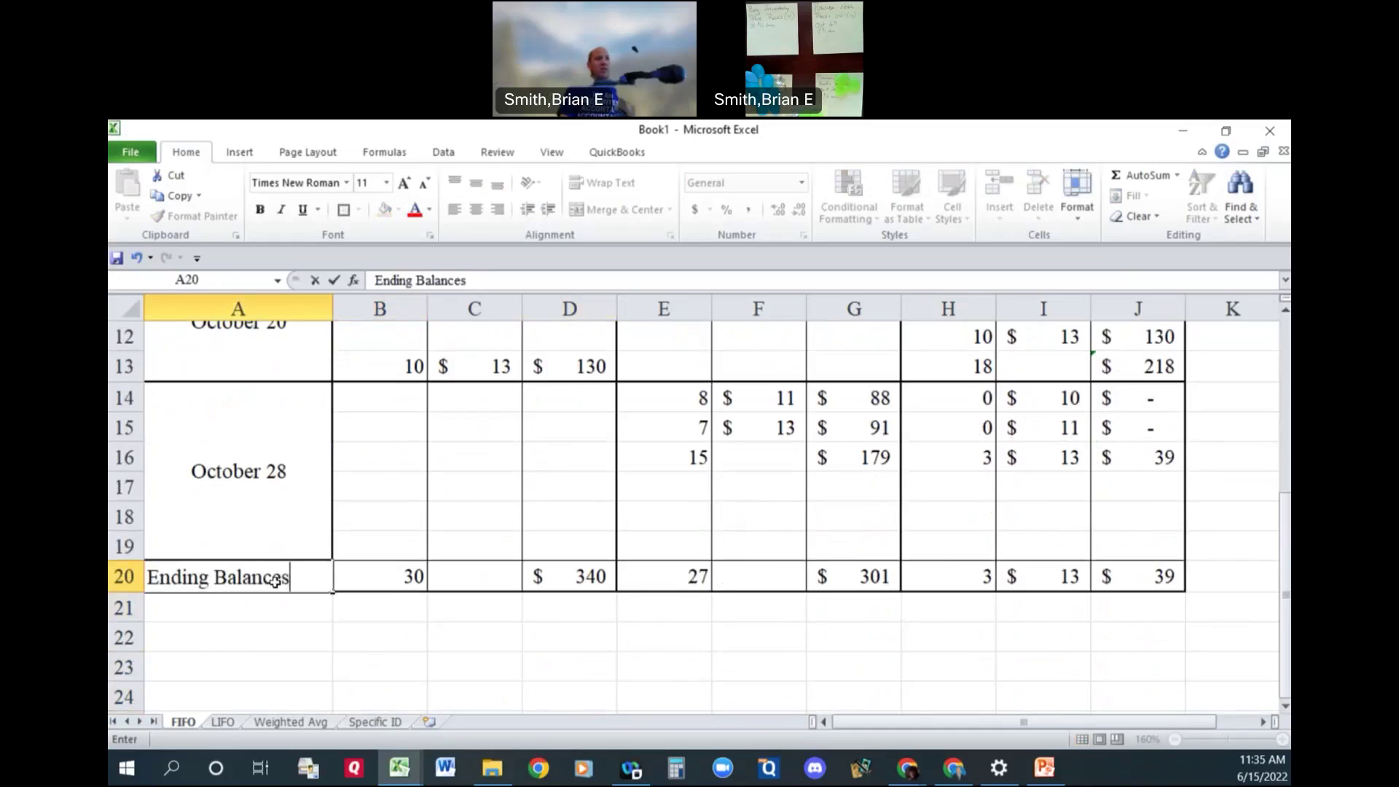
key("Return")
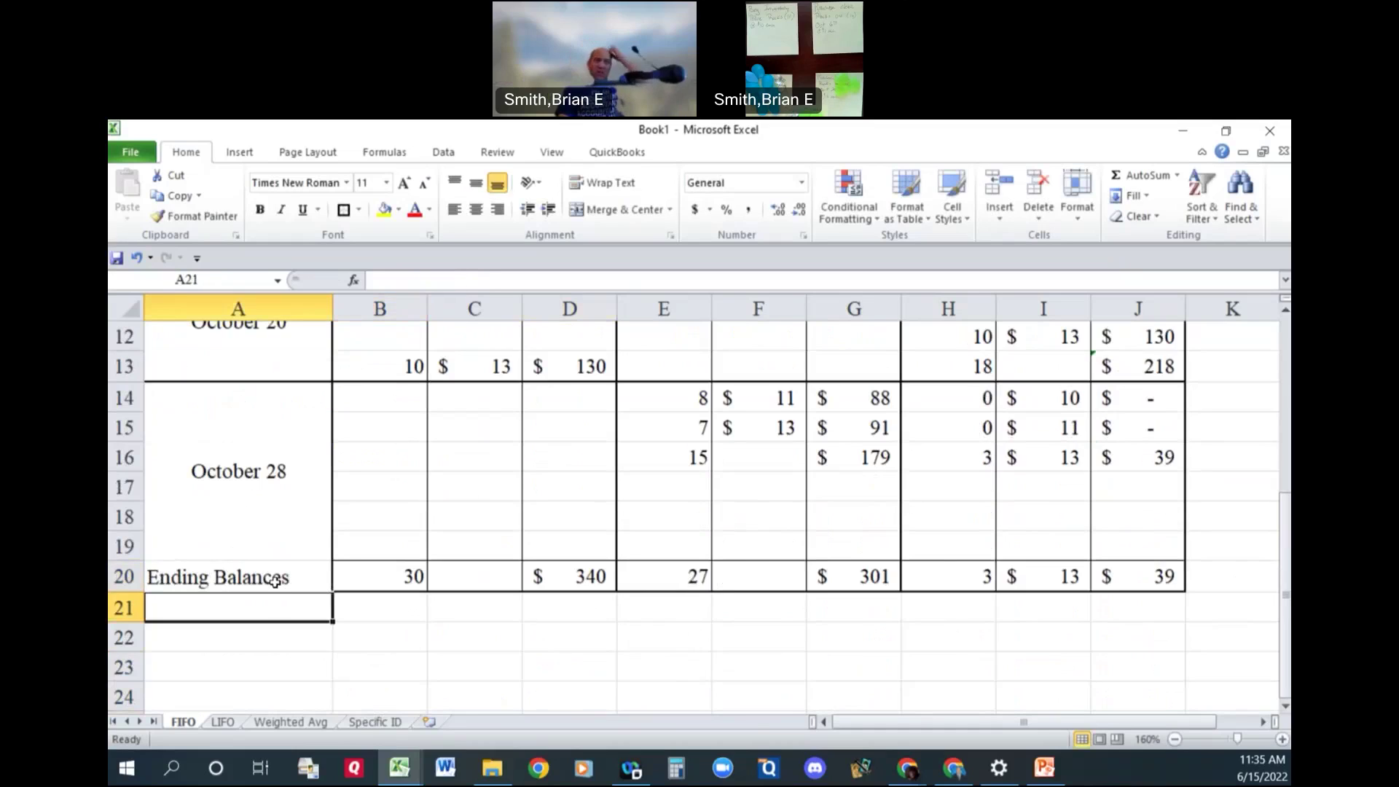
key("Return")
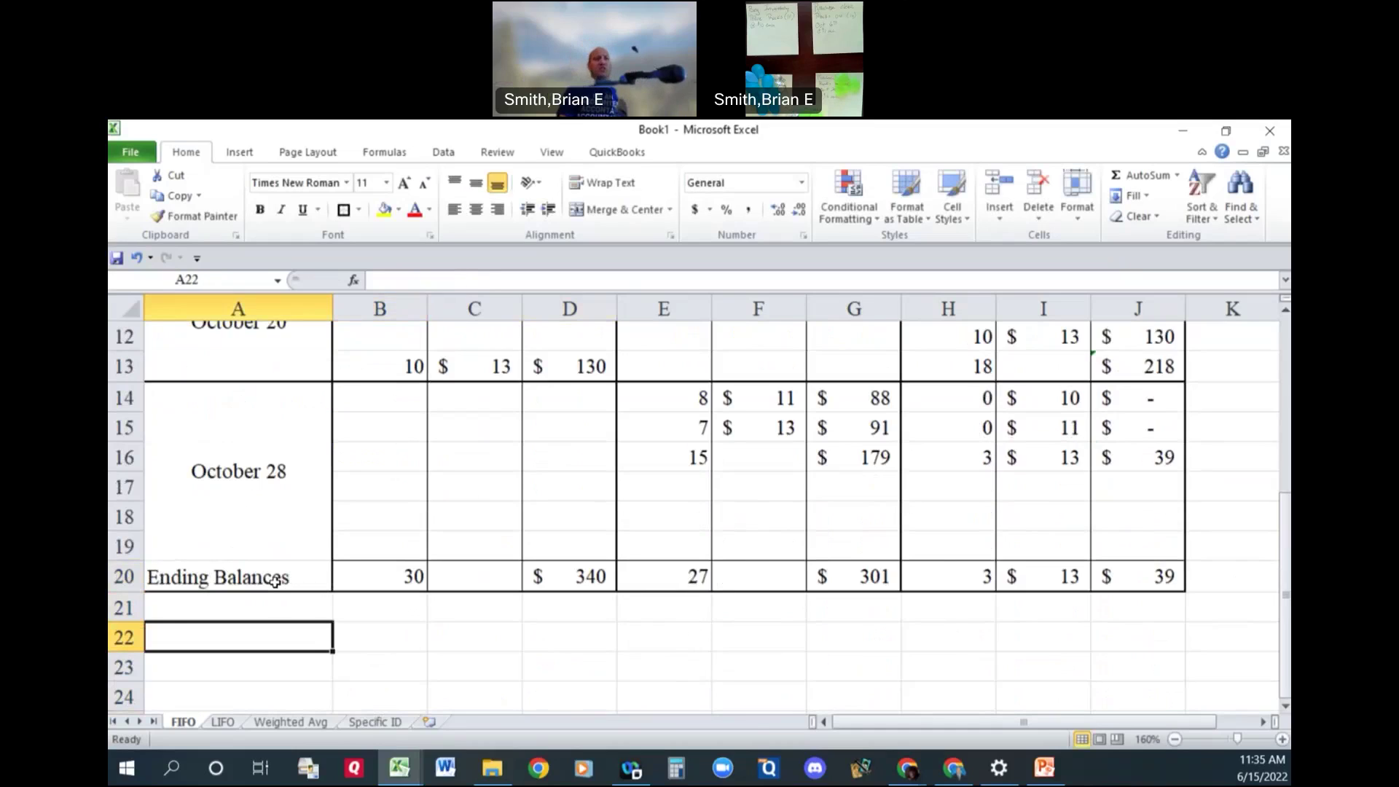
type("Check Figures")
key("Tab")
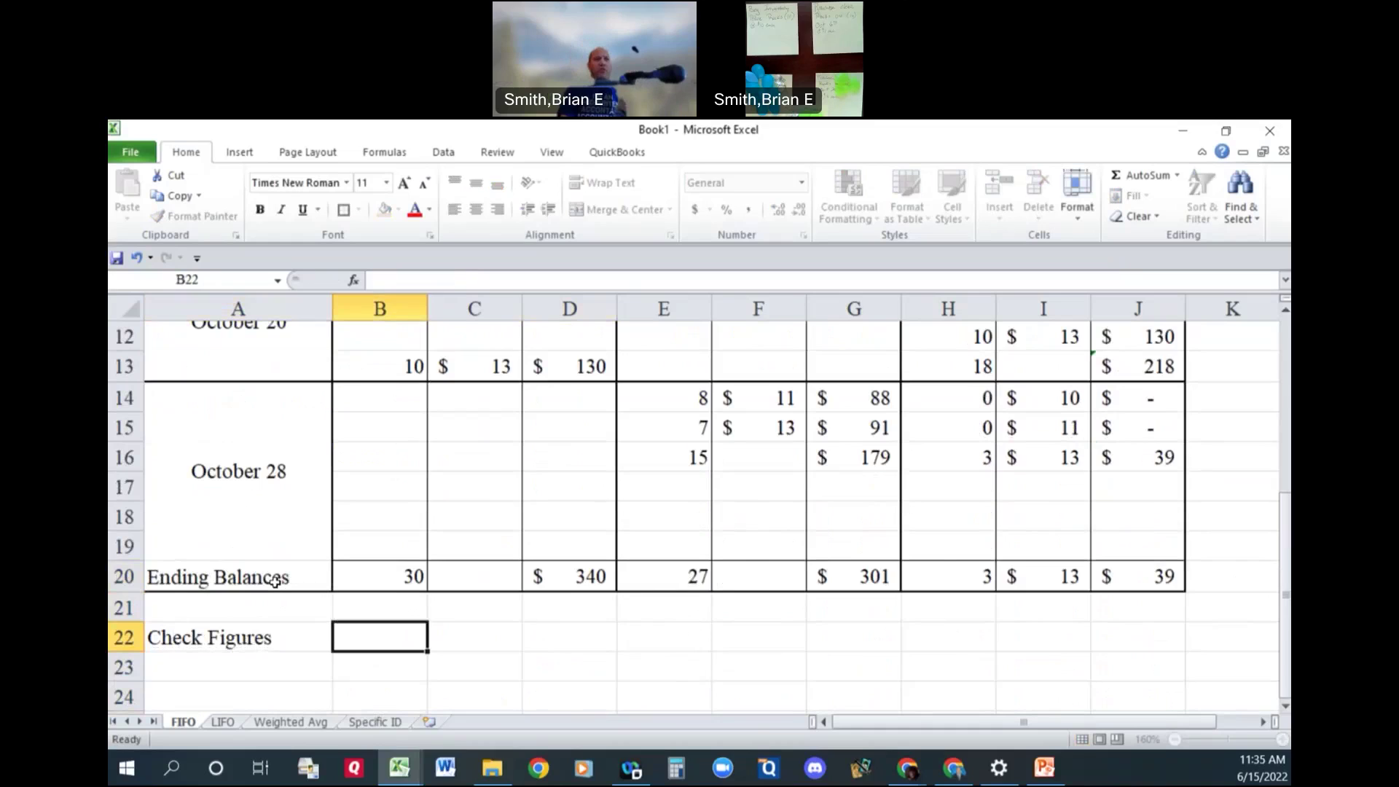
Enter =E20+H20 in B22 so units sold plus remaining total 30.
type("=su")
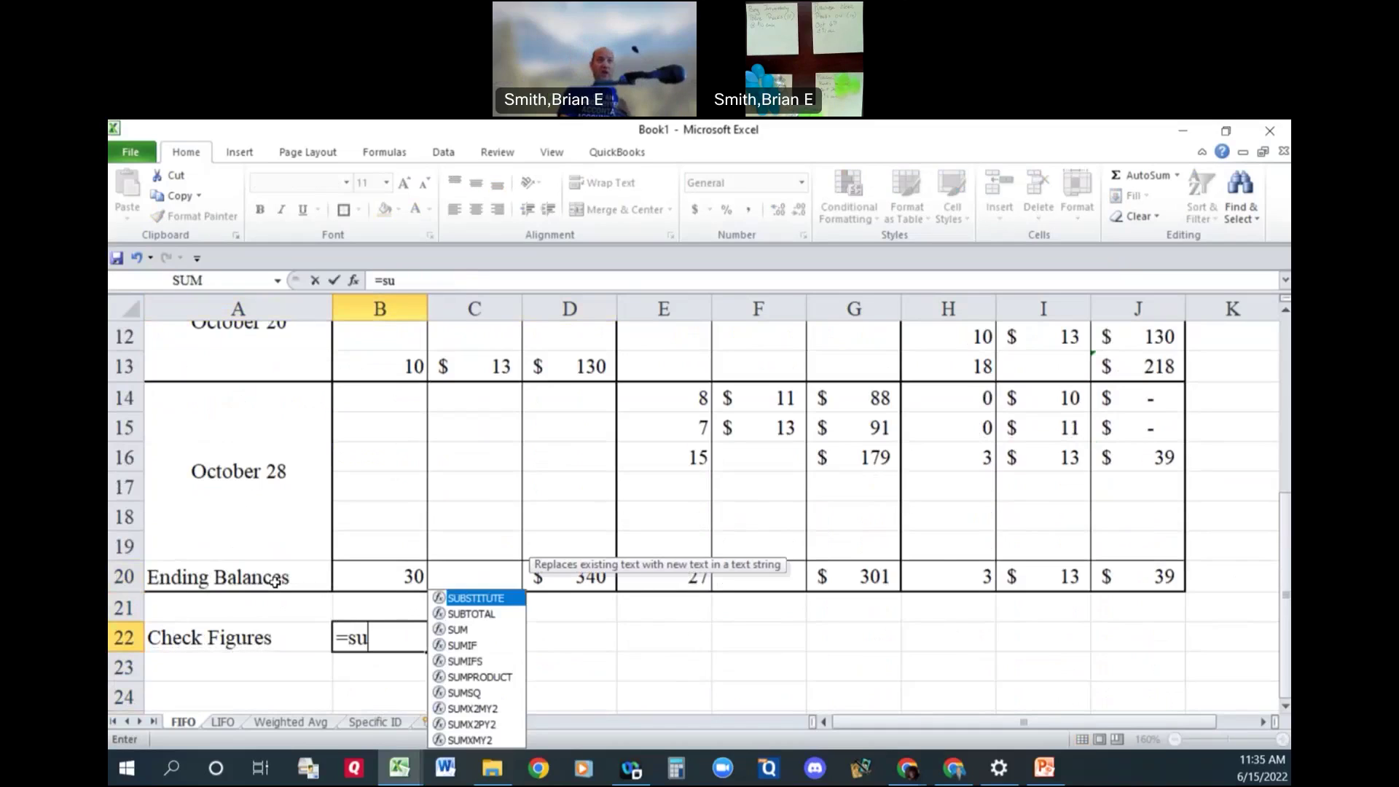
key("BackSpace")
key("BackSpace")
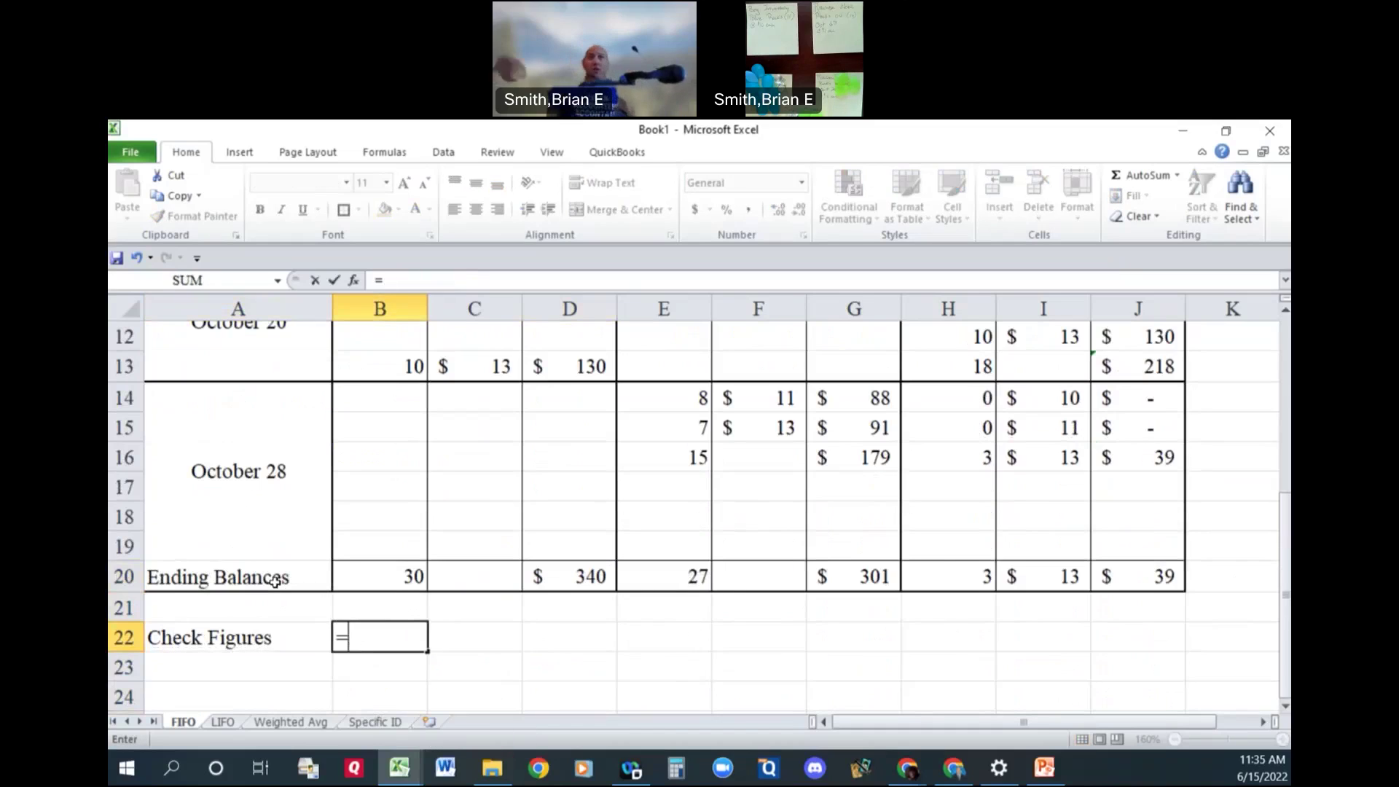
left_click(668, 575)
type("+")
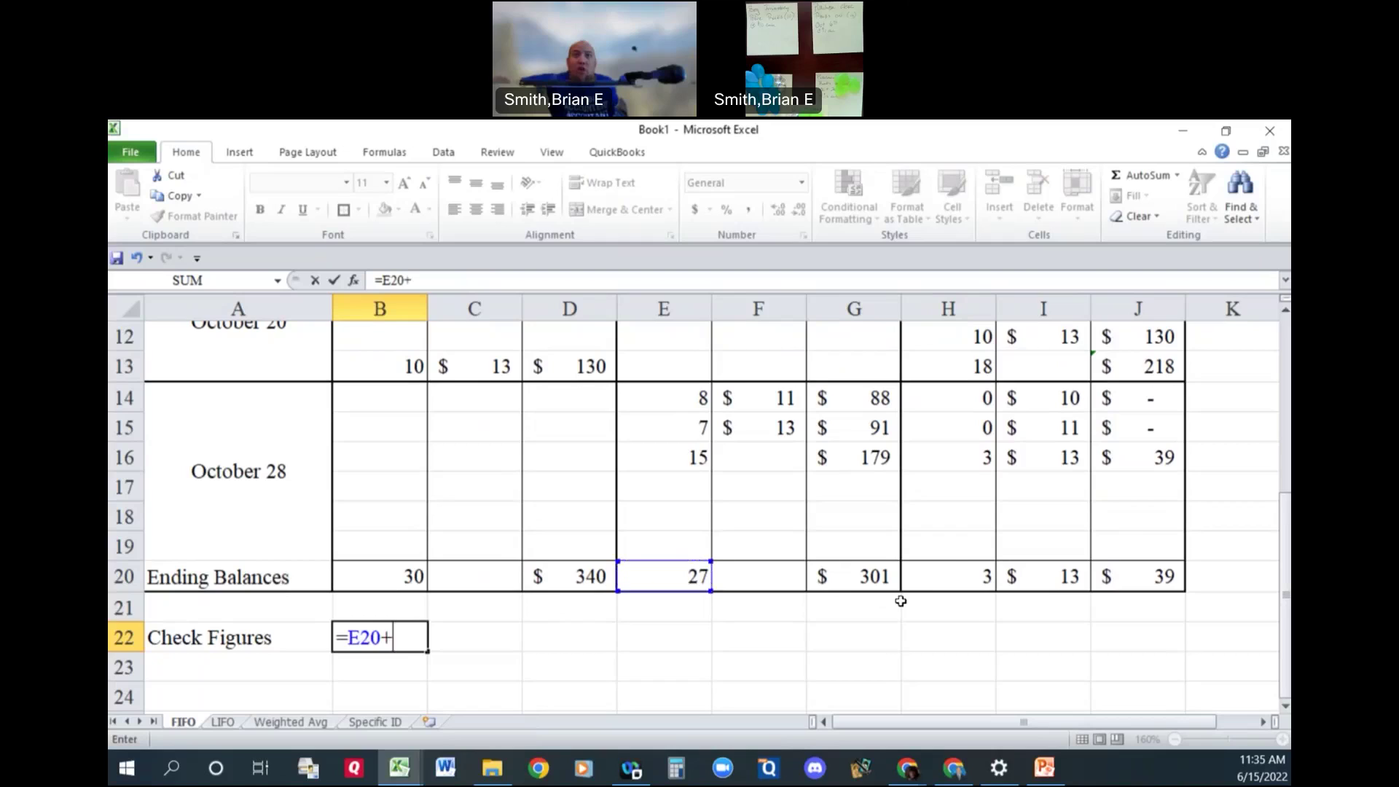
left_click(952, 573)
key("Return")
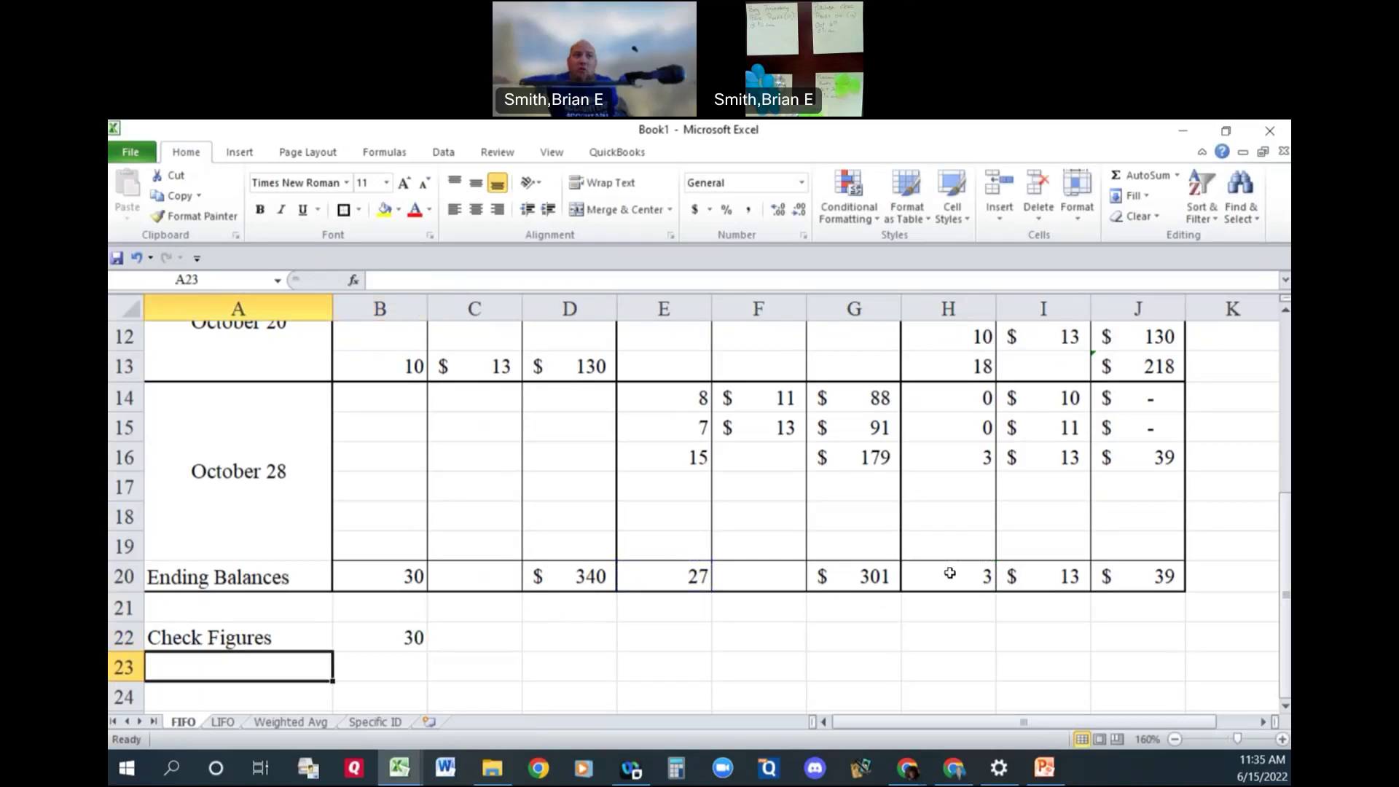
Enter =G20+J20 in D22 so cost of goods sold plus ending inventory totals $340.
left_click(564, 631)
type("+")
left_click(610, 581)
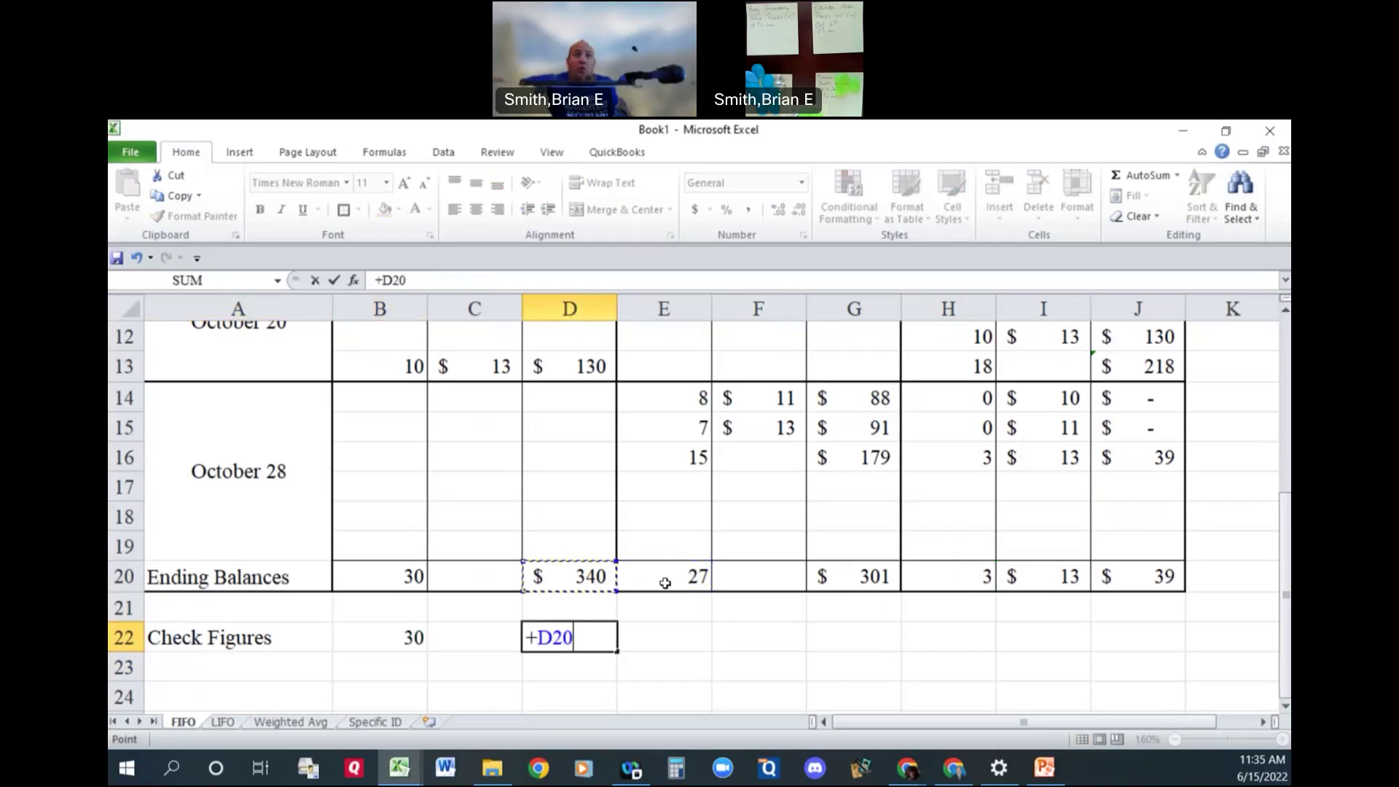
left_click(821, 578)
type("+")
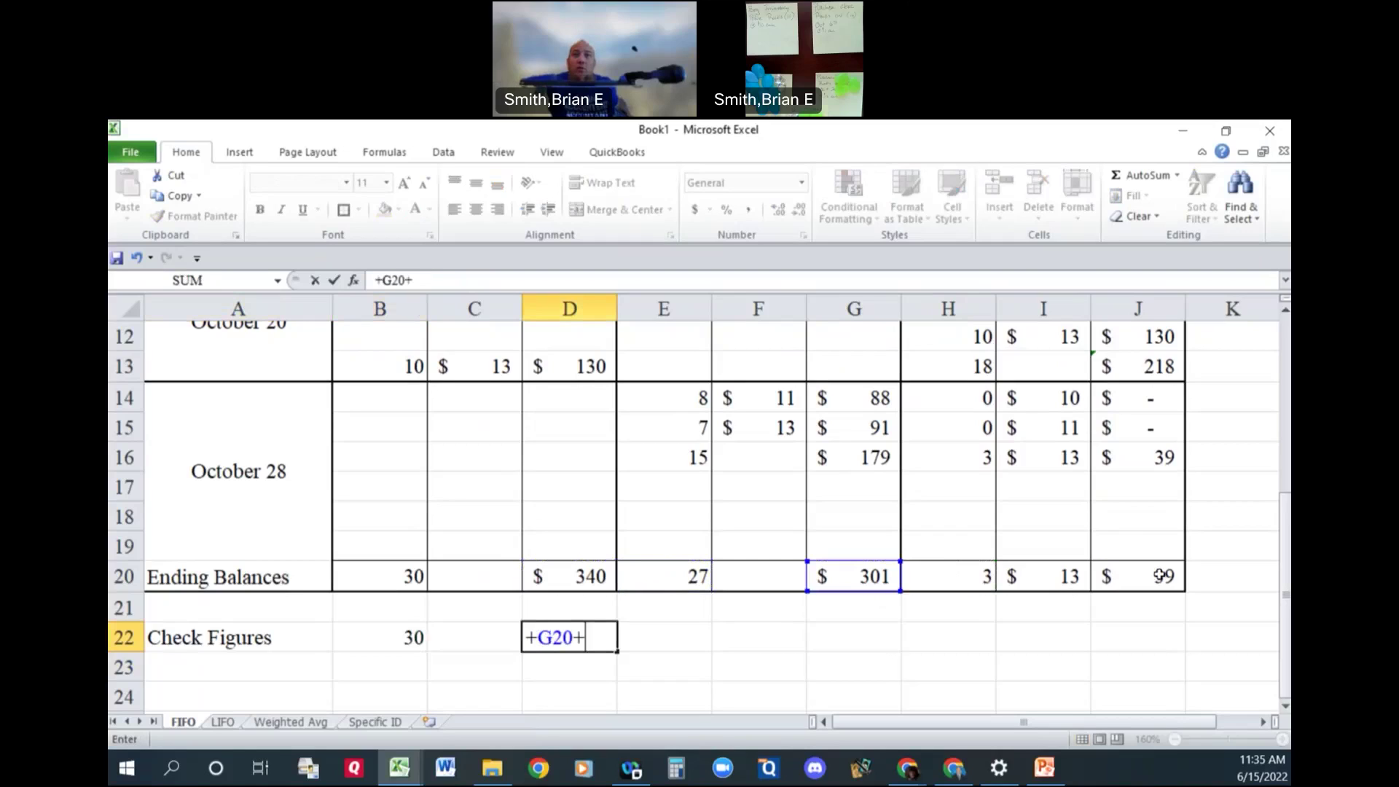
left_click(1158, 576)
key("Return")
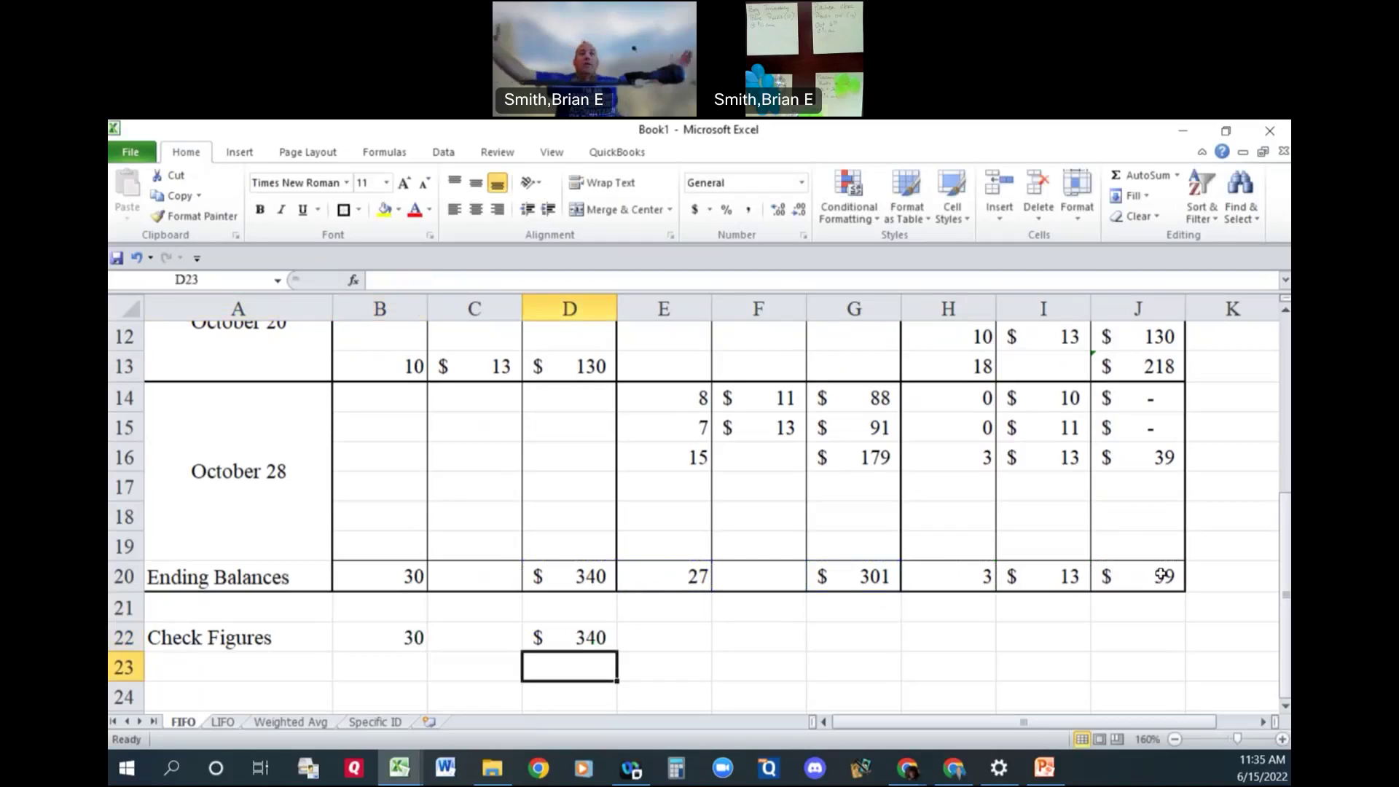